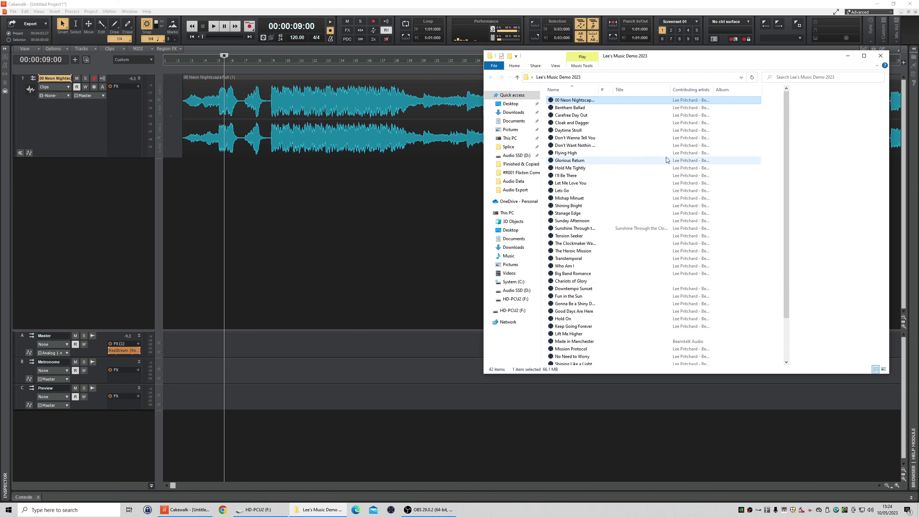
Enlarge the track area above the buses and zoom the timeline out to fit the whole Neon Nightscape clip.
left_click(667, 159)
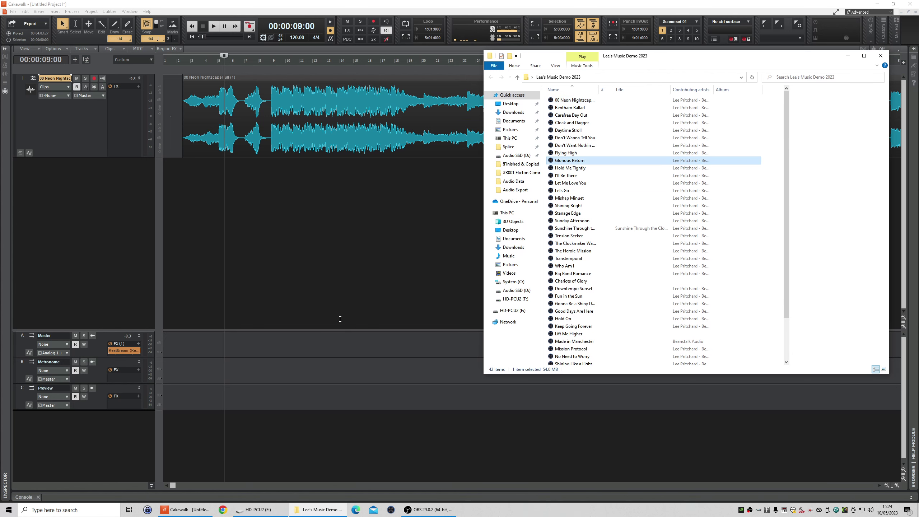
left_click_drag(339, 330, 354, 385)
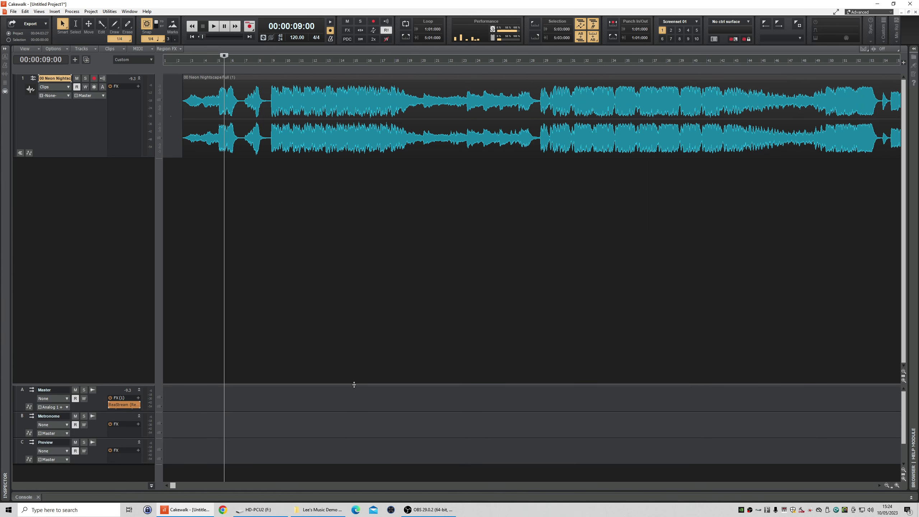
left_click(886, 485)
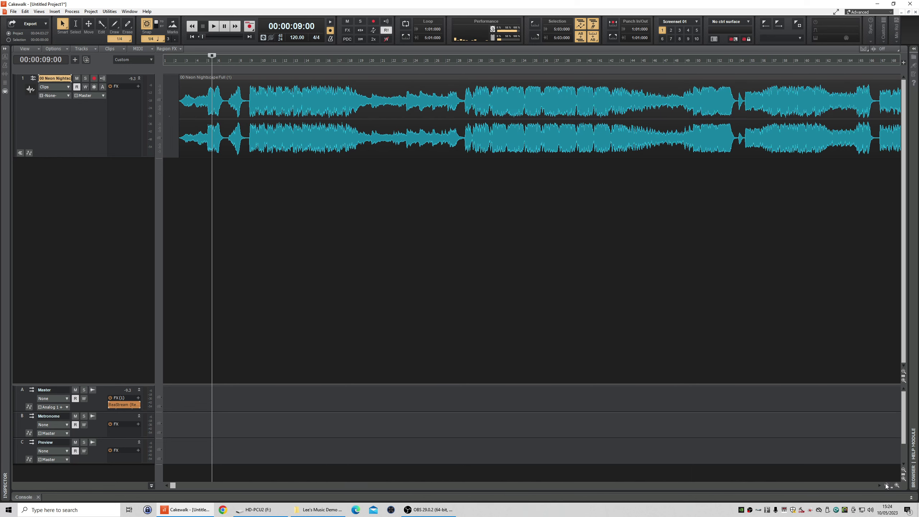
left_click(887, 485)
left_click(886, 484)
left_click(886, 485)
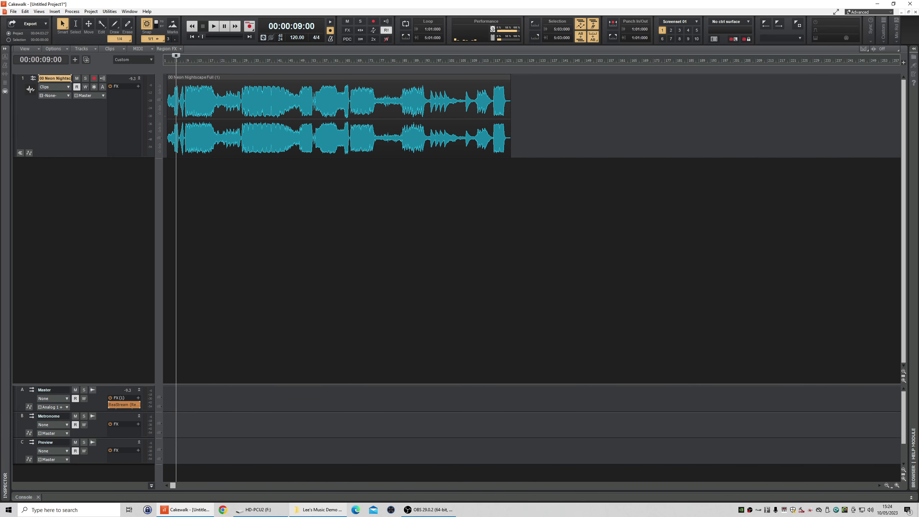
Bring up the music demo folder window, narrow it and place it clear of the waveform.
left_click(328, 510)
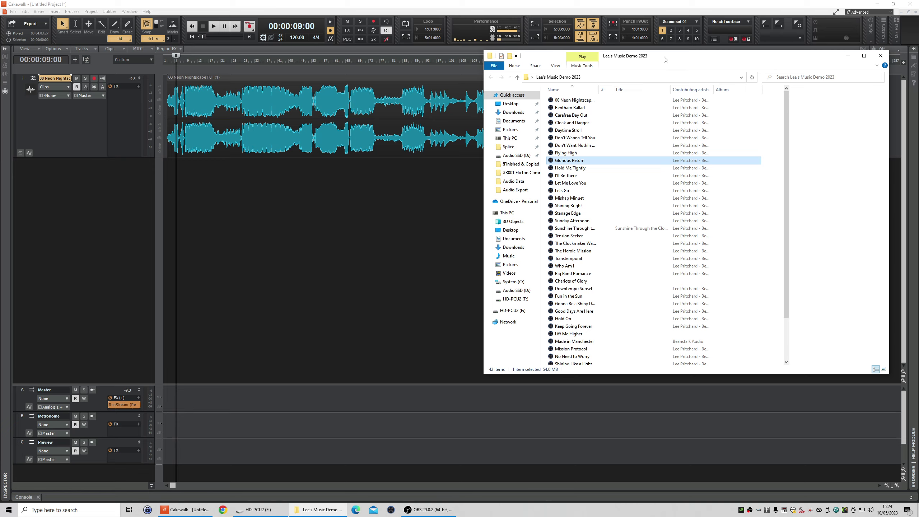
left_click_drag(664, 59, 797, 50)
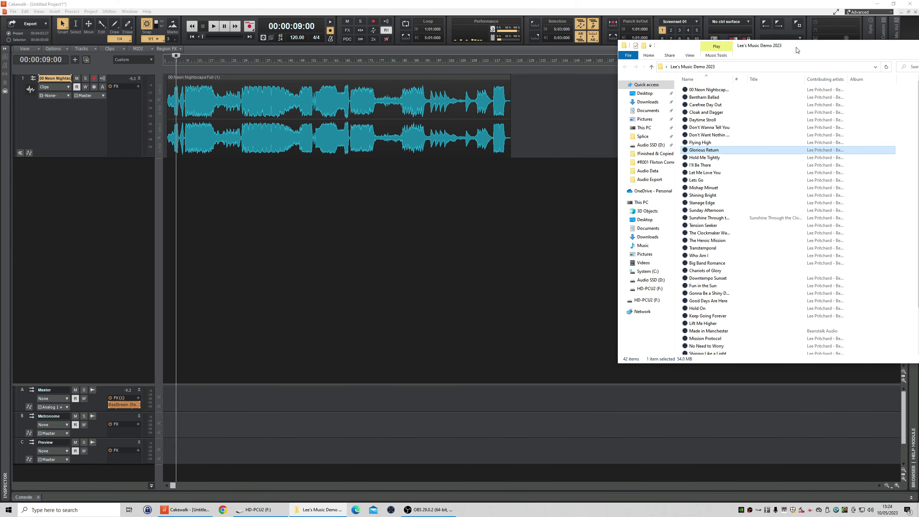
left_click_drag(797, 49, 720, 102)
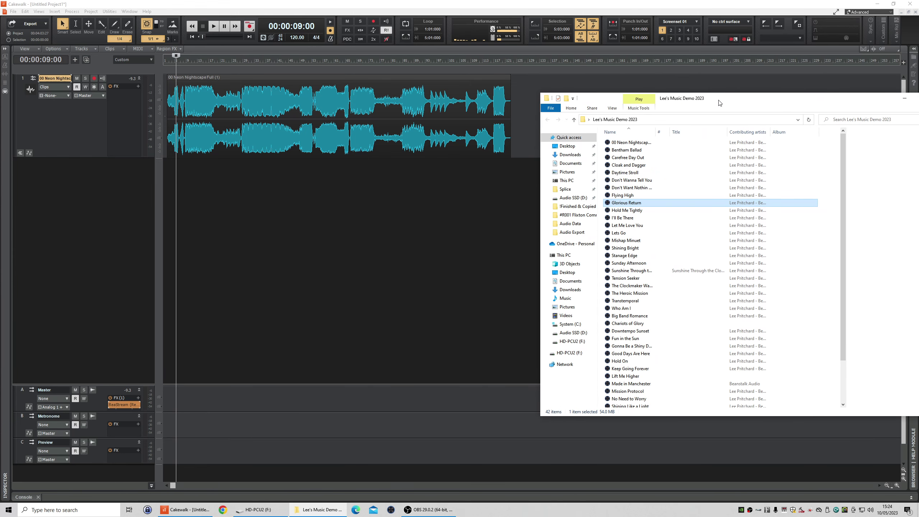
left_click_drag(720, 103, 514, 69)
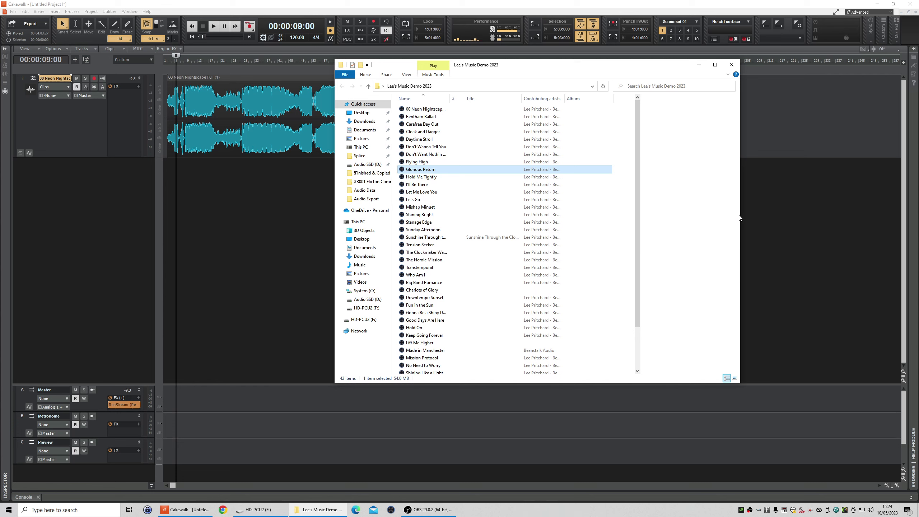
left_click_drag(740, 217, 507, 177)
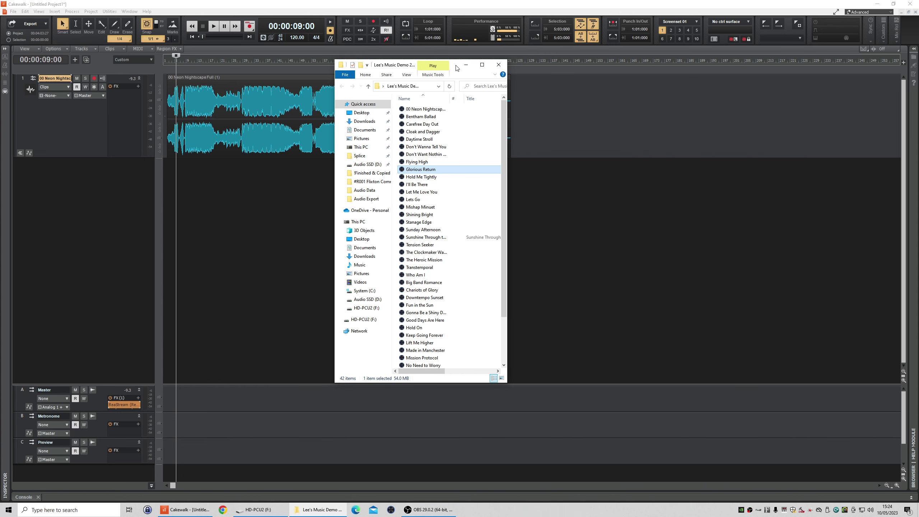
left_click_drag(457, 68, 805, 81)
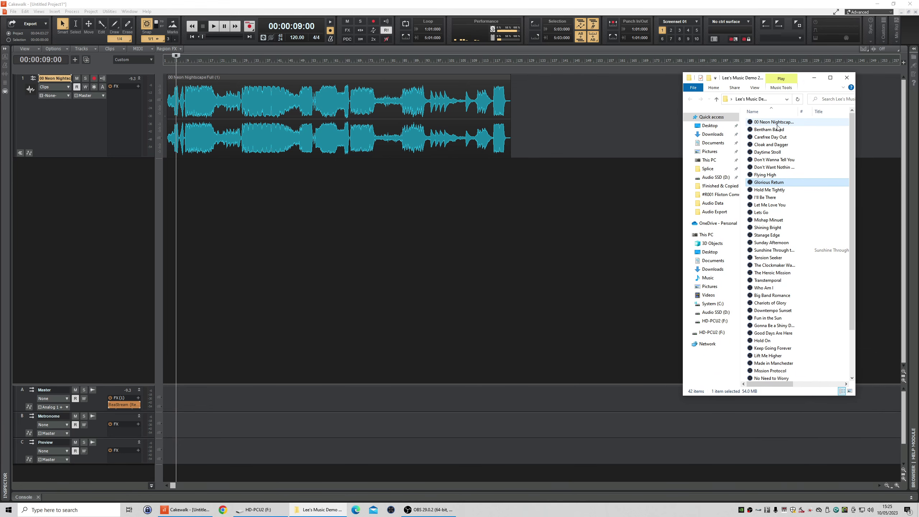
Play the Neon Nightscape track from 00:00:18:00.
left_click(189, 63)
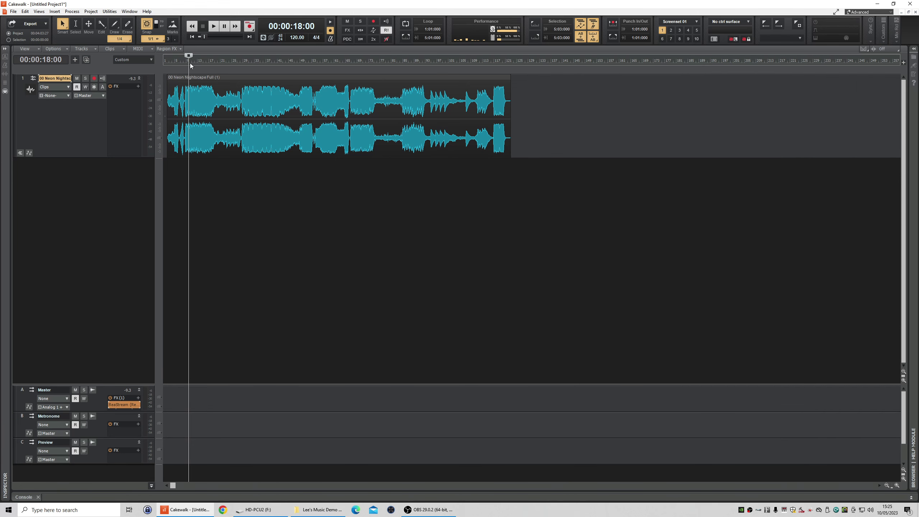
key("space")
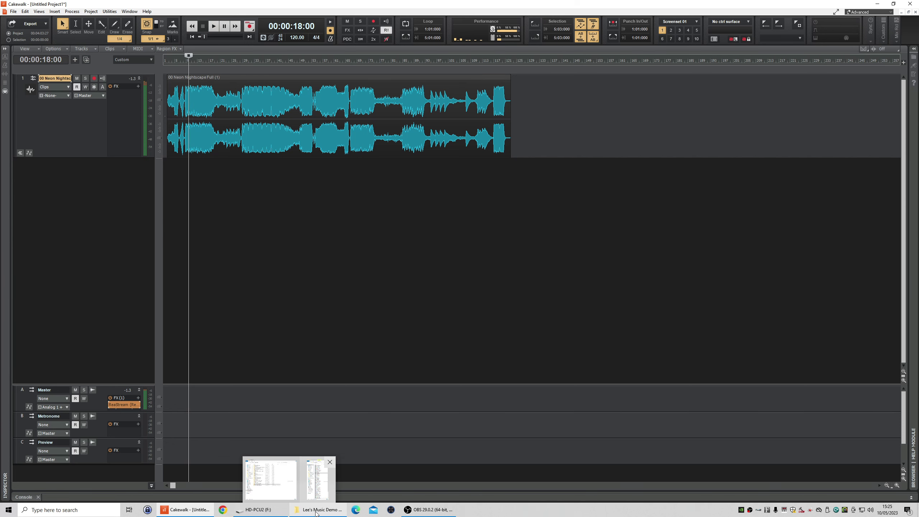
Create a folder named Used inside the music demo folder and move the 00 Neon Nightscape file into it.
left_click(316, 511)
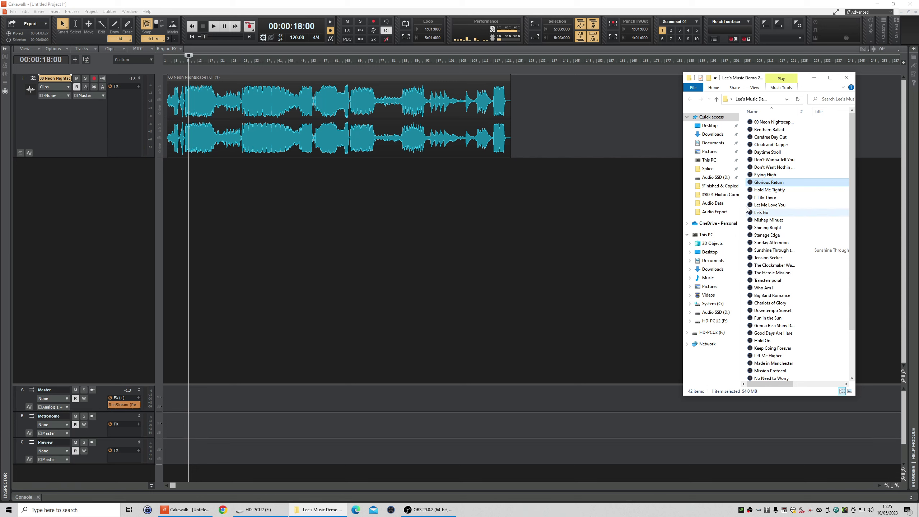
left_click_drag(683, 128, 529, 118)
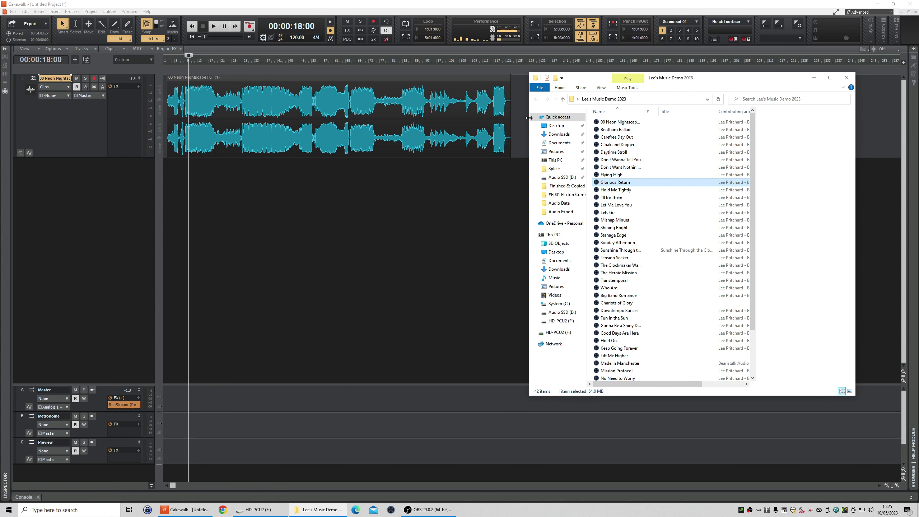
left_click_drag(683, 80, 800, 84)
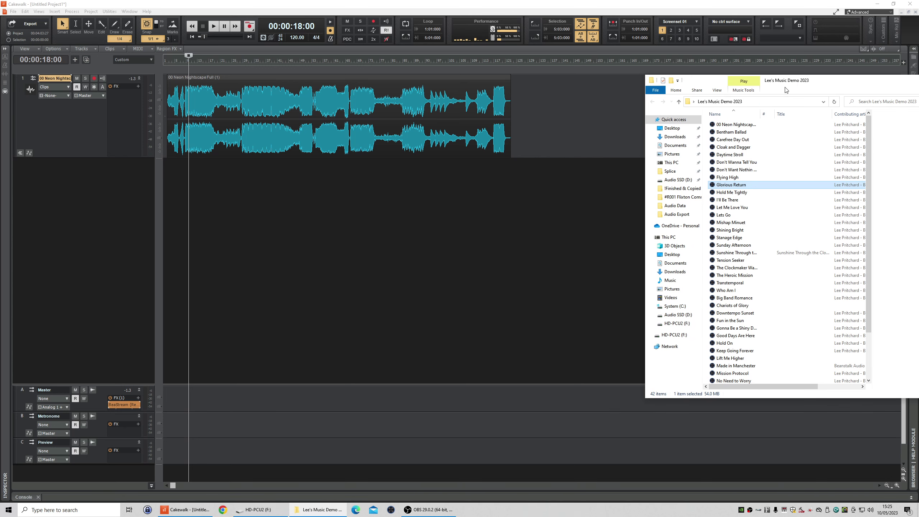
left_click_drag(779, 89, 664, 71)
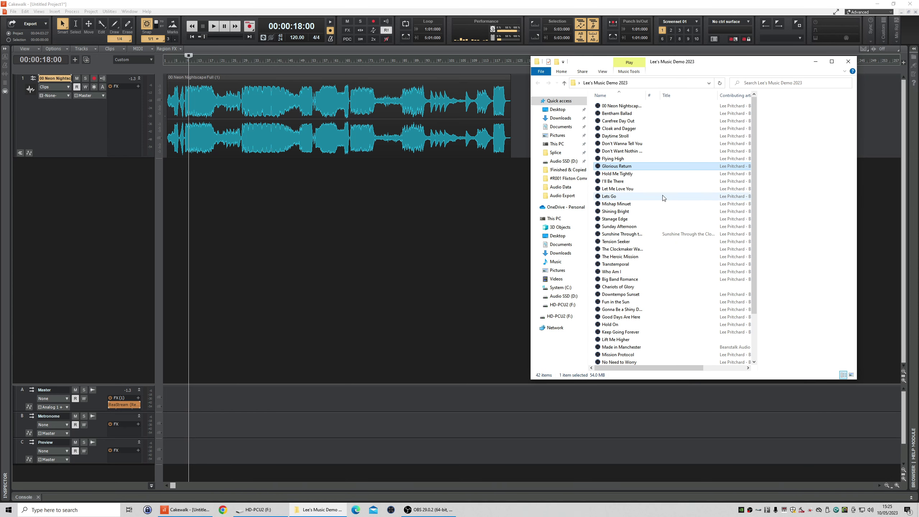
right_click(694, 196)
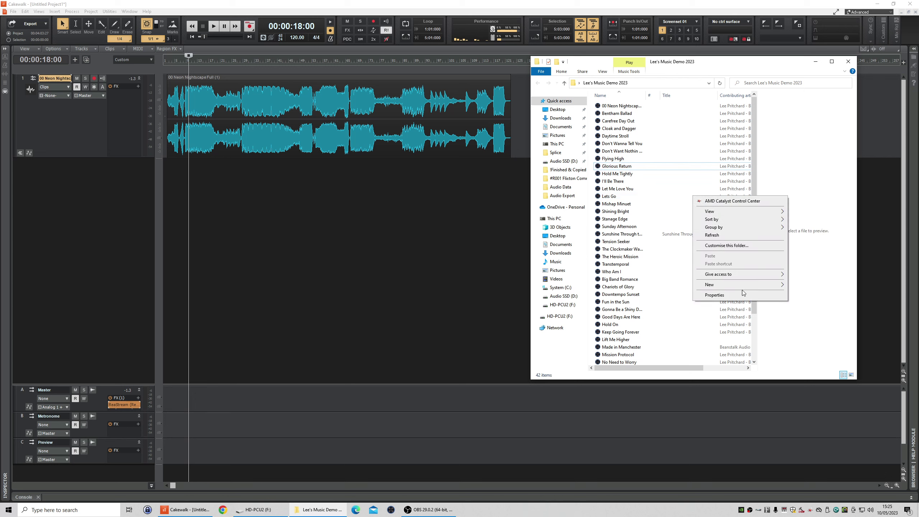
mouse_move(754, 287)
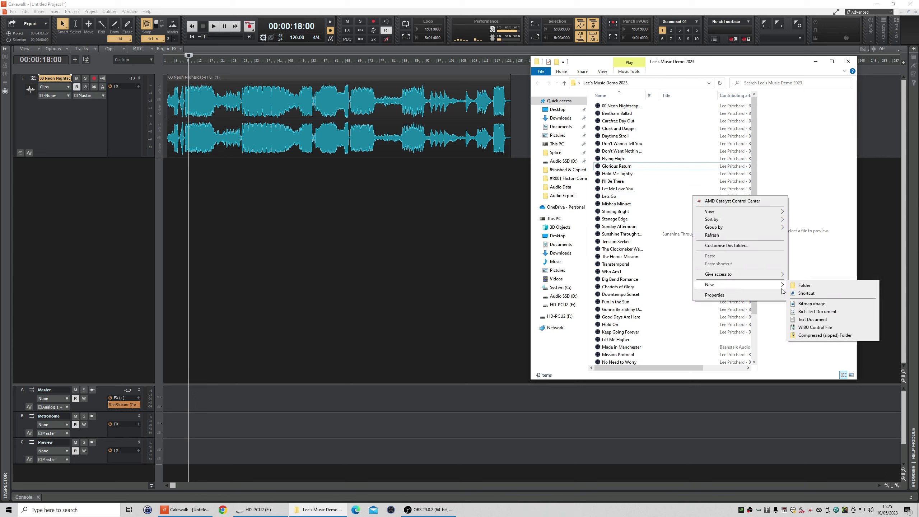
left_click(803, 286)
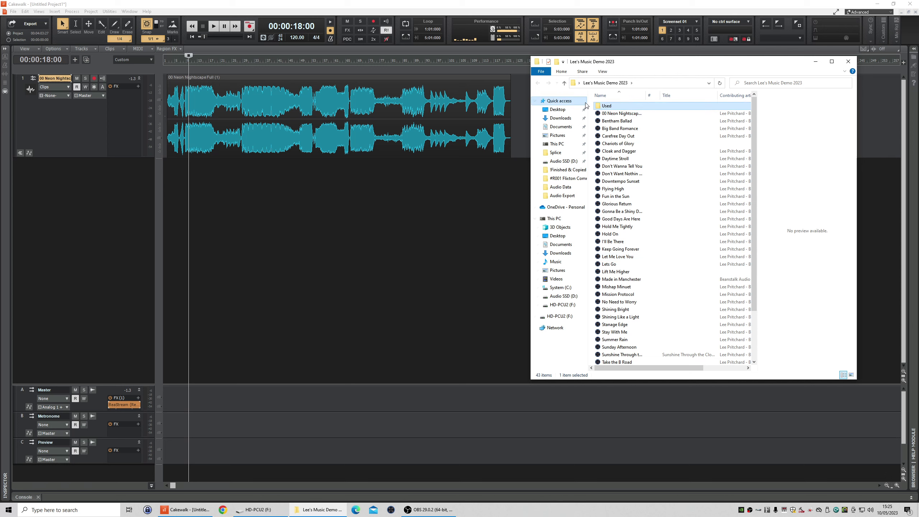
left_click_drag(615, 113, 614, 106)
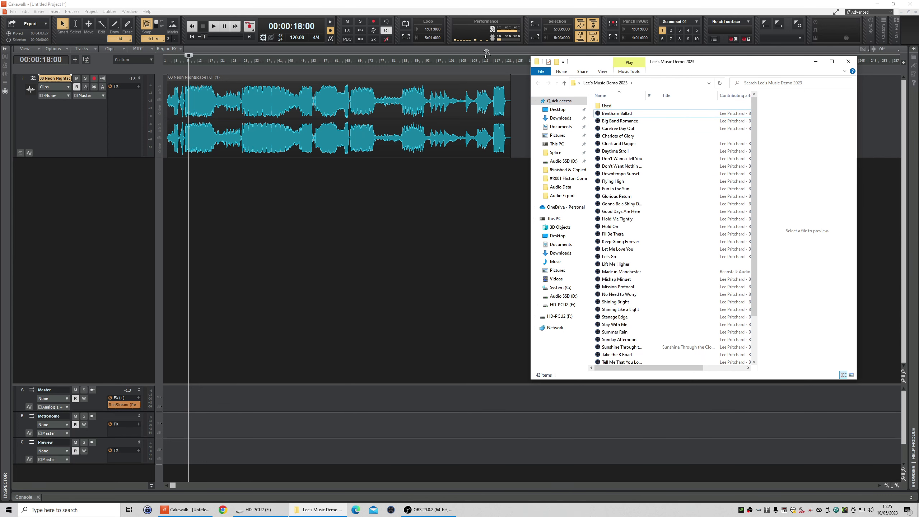
Audition the track's final section around 00:03:56:00 and its first loud section from 00:00:14:00.
left_click(500, 63)
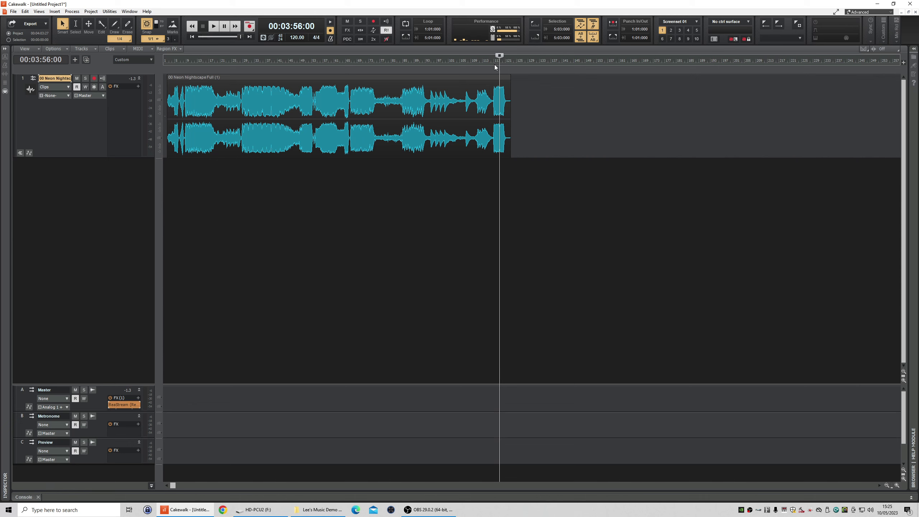
left_click(495, 66)
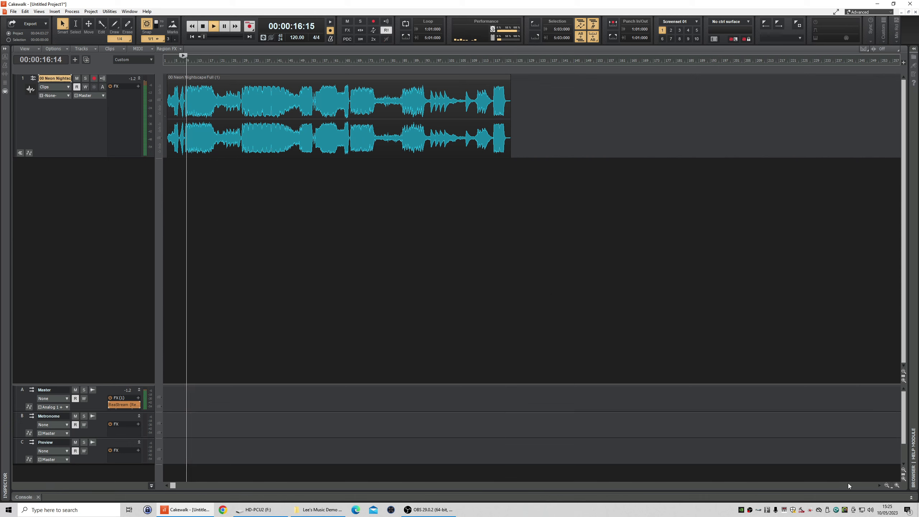
left_click(897, 485)
left_click(898, 485)
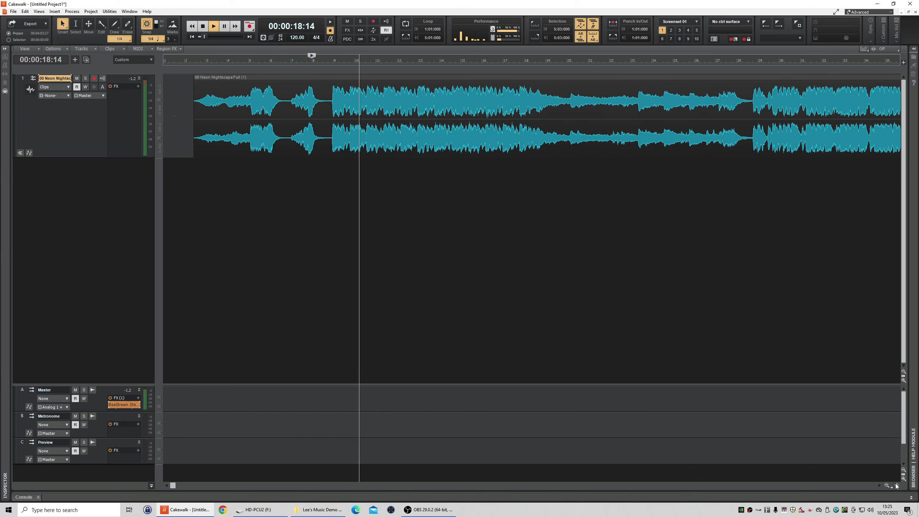
left_click(897, 485)
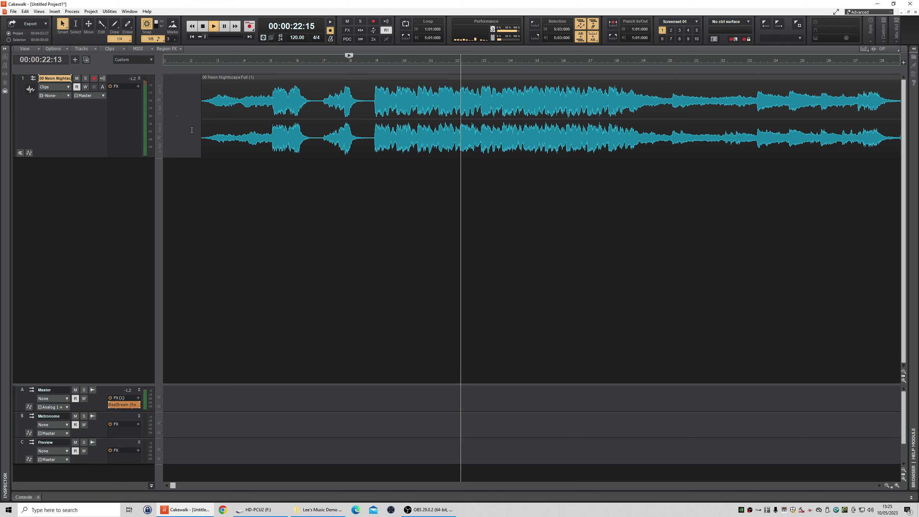
Trim the start of the Neon Nightscape clip to just before the loud section at bar 9, with snapping off.
left_click_drag(201, 127, 370, 164)
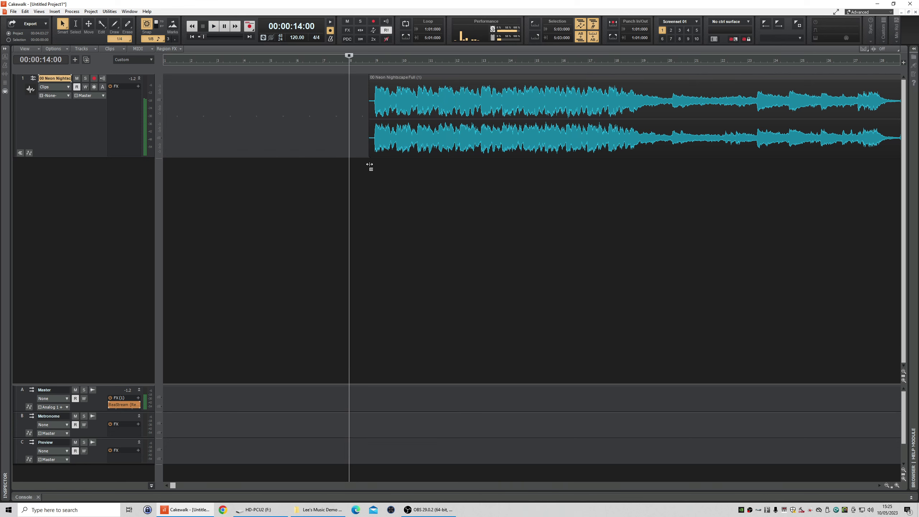
left_click(372, 81)
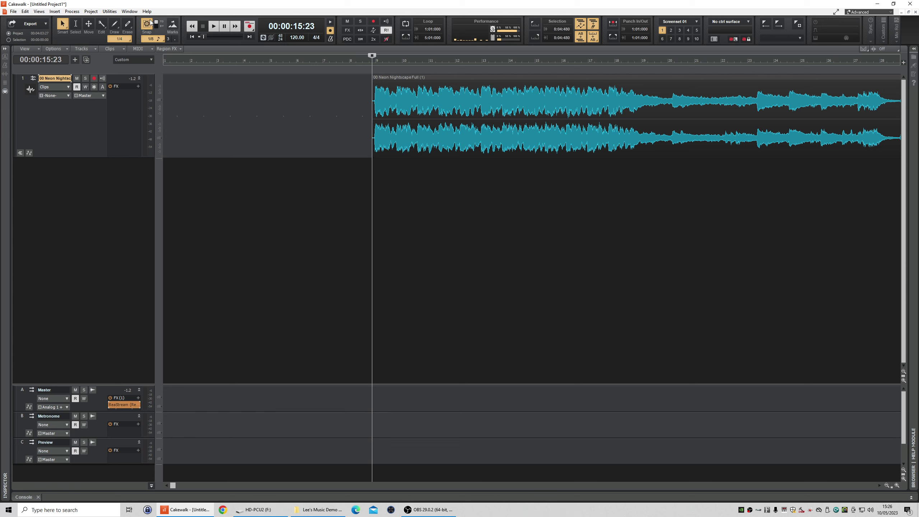
left_click(373, 81)
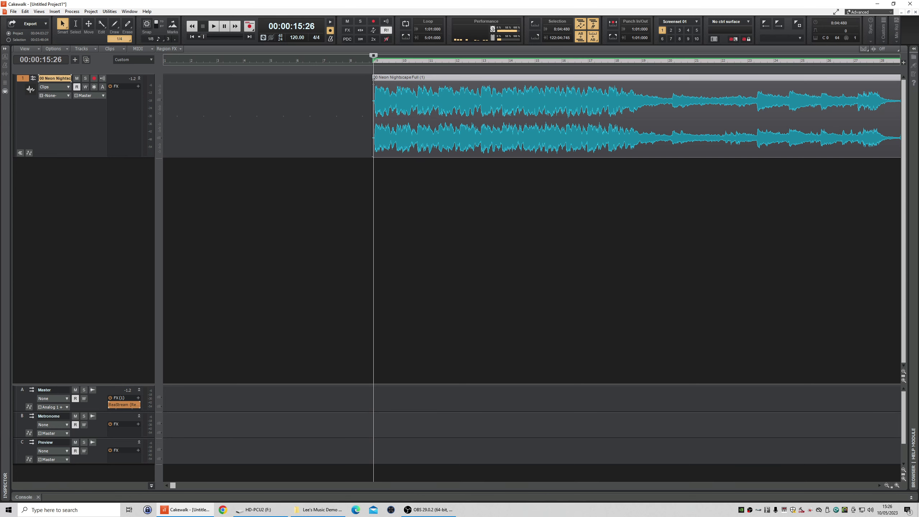
Move the trimmed Neon Nightscape clip to the very start of the timeline and play it from the beginning.
left_click(364, 62)
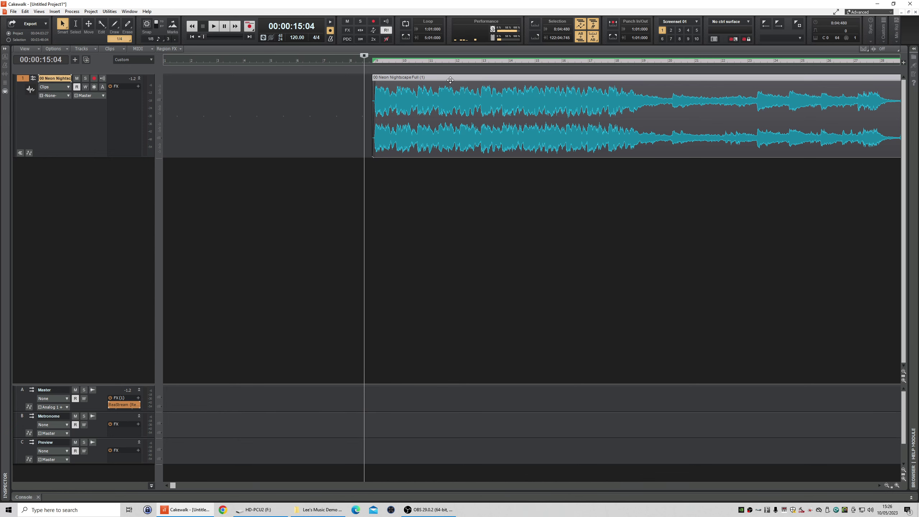
left_click_drag(451, 79, 232, 80)
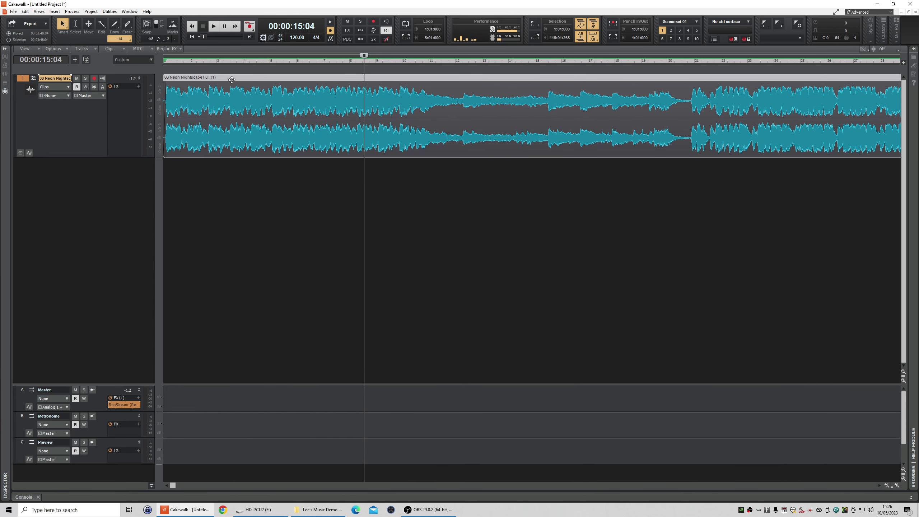
key("space")
left_click(192, 36)
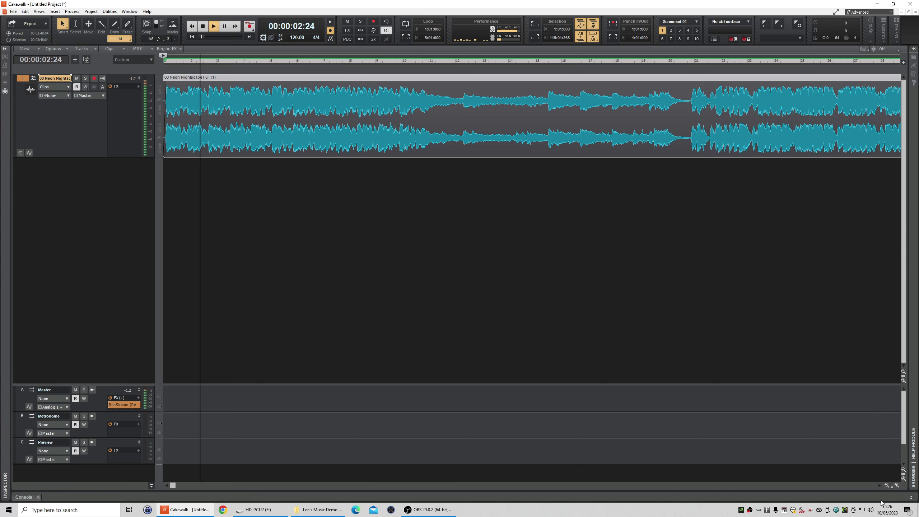
Review the full length of the clip and browse the music demo folder for the next track.
left_click(887, 485)
left_click(887, 485)
left_click(887, 485)
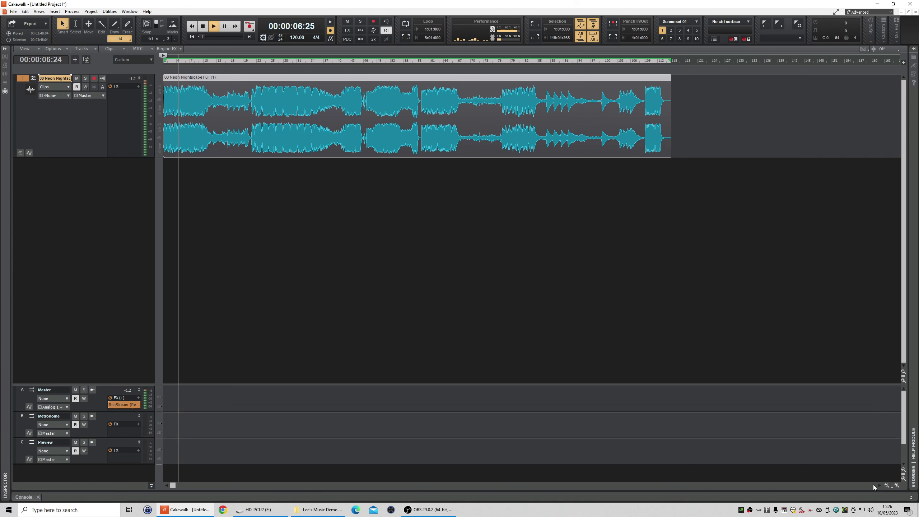
left_click(887, 485)
left_click(889, 487)
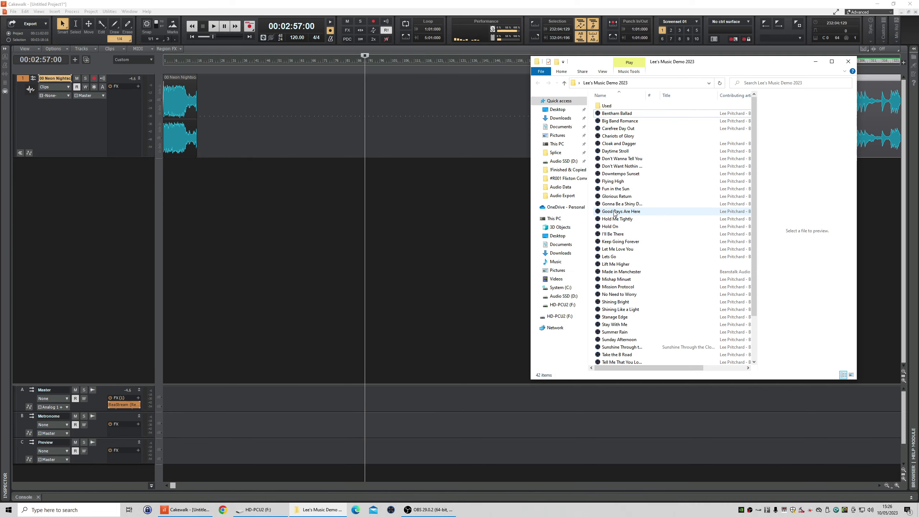
scroll(648, 259, "down", 2)
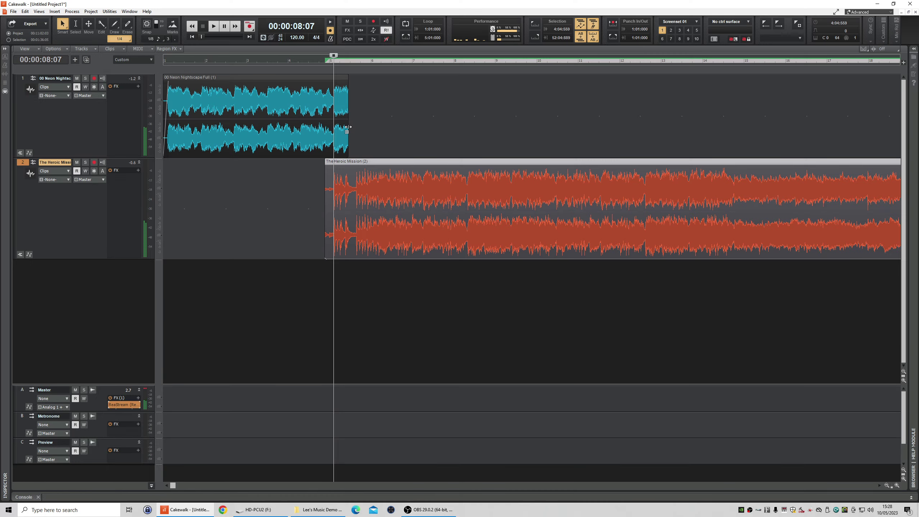
Extend the first Neon Nightscape clip slightly over The Heroic Mission clip and fade it out from 00:00:08:07 to its end.
left_click_drag(347, 126, 357, 127)
left_click(350, 82)
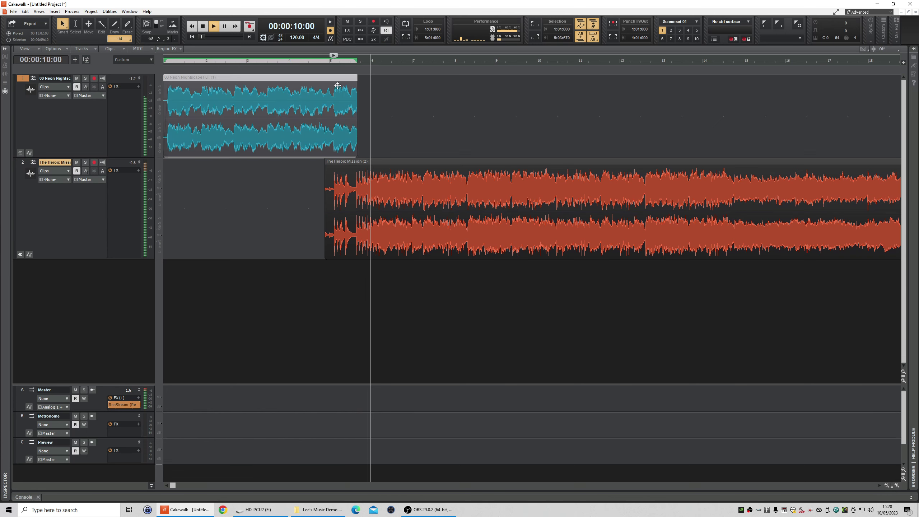
key("space")
left_click_drag(356, 82, 334, 85)
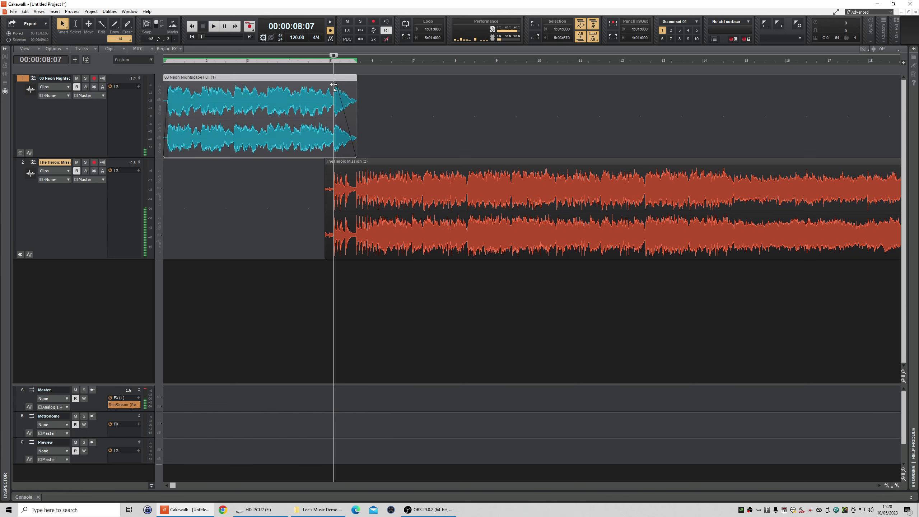
Play the transition between the clips and move The Heroic Mission clip earlier so it starts at about 00:00:06:04.
left_click(315, 63)
key("space")
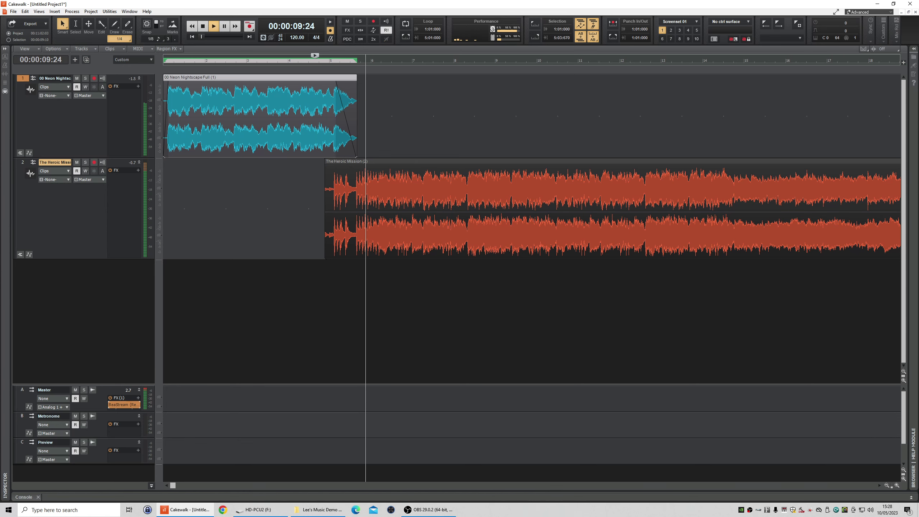
left_click(898, 485)
left_click(897, 485)
key("space")
key("space")
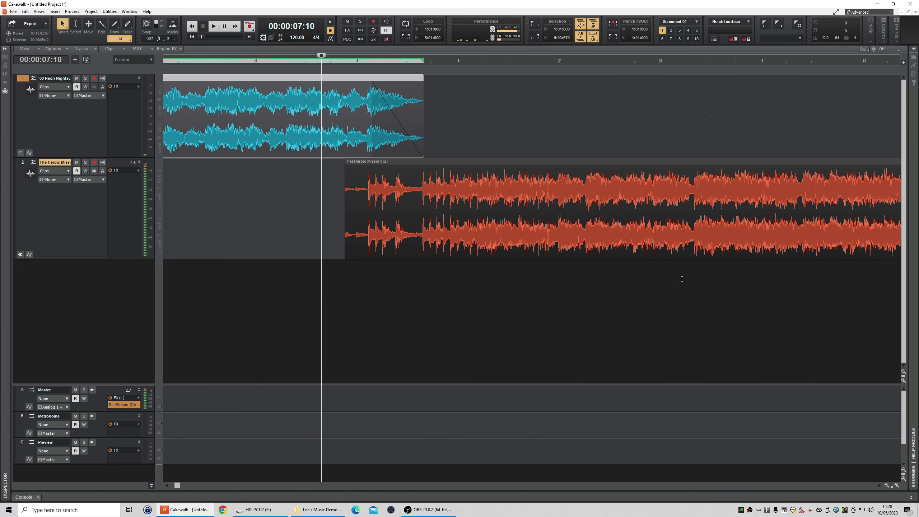
left_click_drag(457, 161, 375, 161)
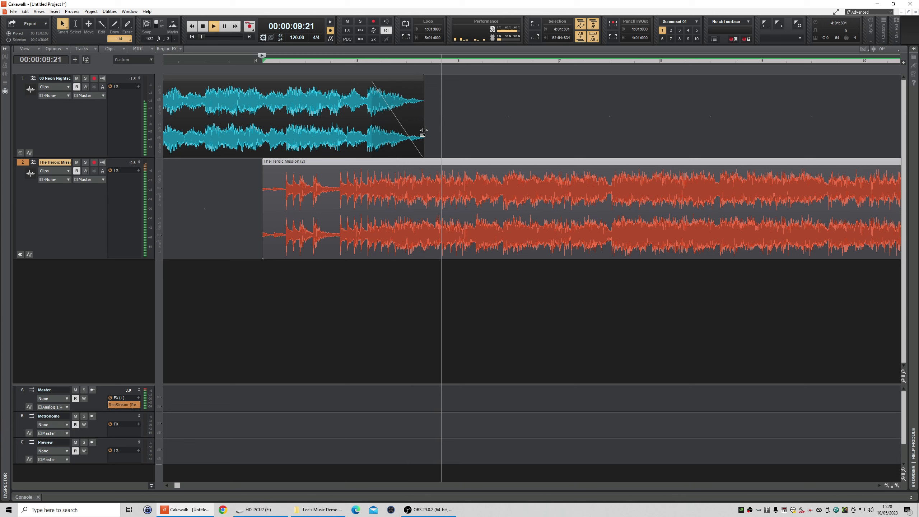
key("space")
Trim the end of the Neon Nightscape clip back to about 00:00:08:07, remove its fade-out and play the transition.
left_click_drag(423, 134, 369, 134)
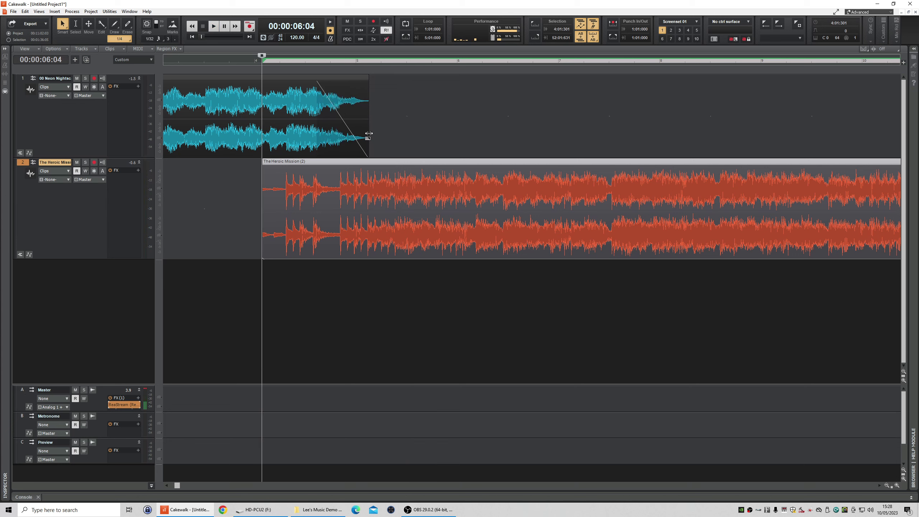
left_click_drag(317, 83, 375, 92)
key("space")
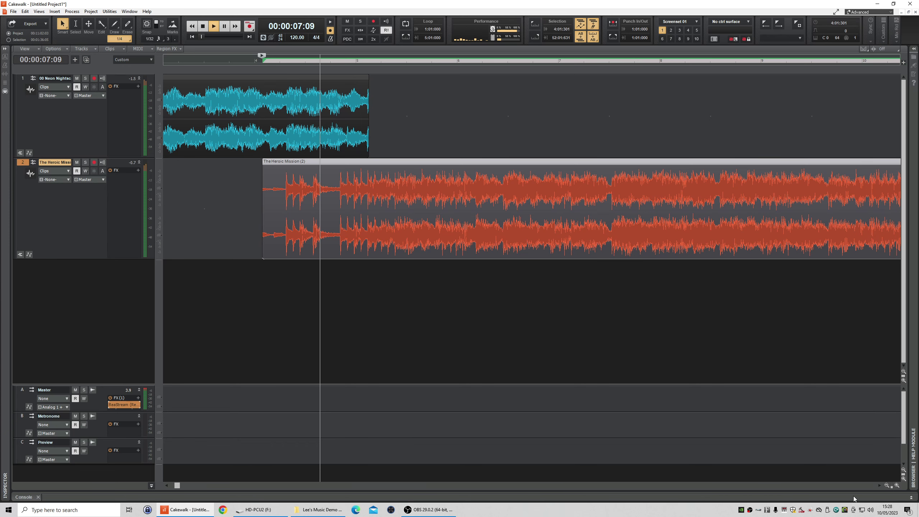
left_click(898, 485)
left_click(898, 485)
key("space")
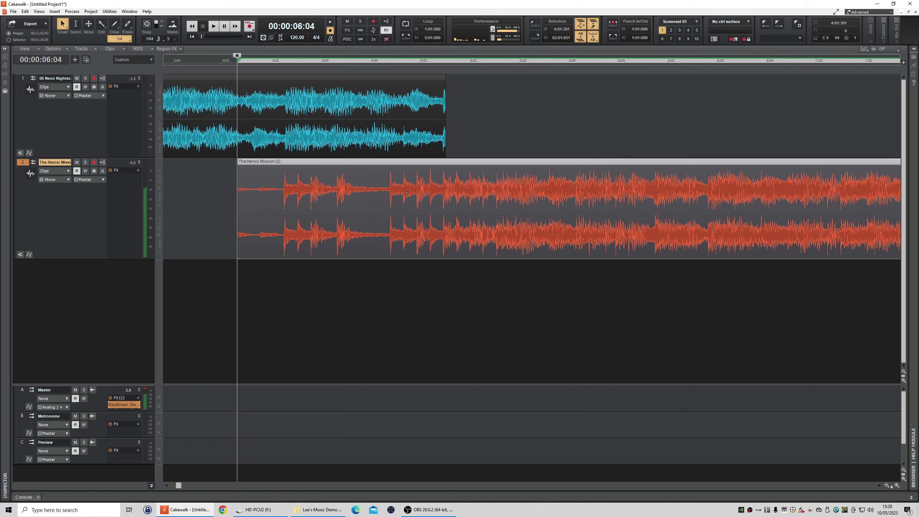
Place the playhead on the last hit of the Neon Nightscape clip at 00:00:08:07 and check it with that track soloed.
left_click(897, 486)
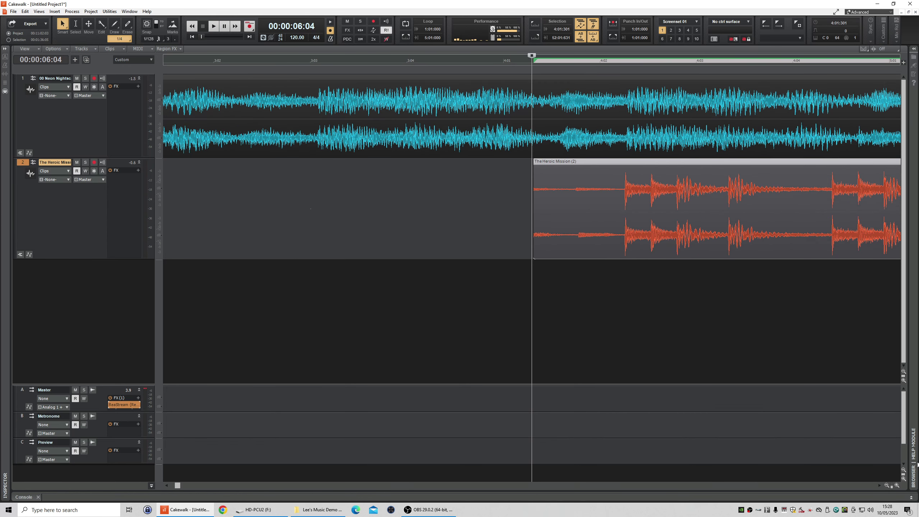
left_click_drag(879, 486, 877, 486)
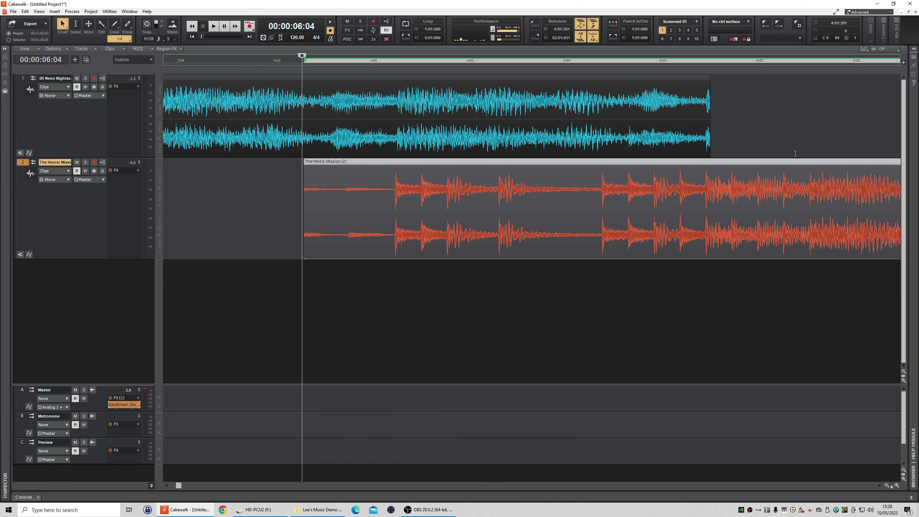
left_click(706, 62)
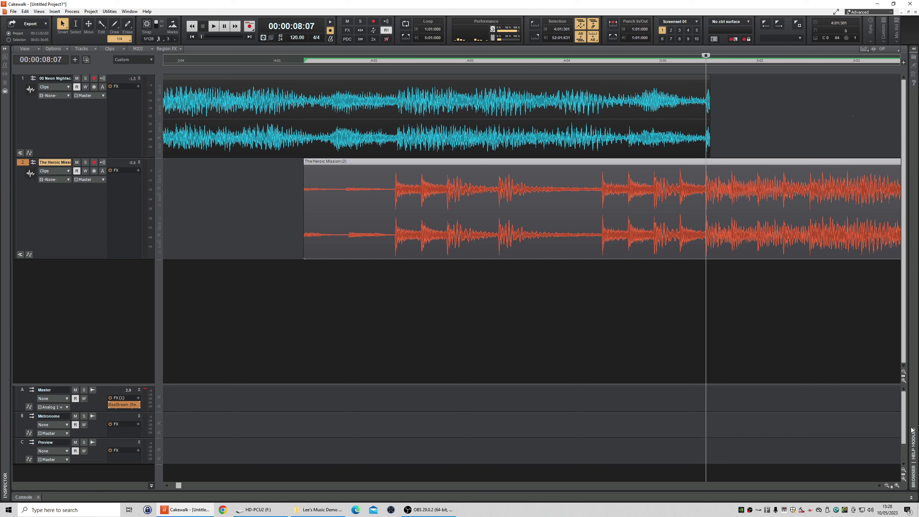
left_click_drag(897, 485, 897, 485)
left_click_drag(535, 57, 537, 60)
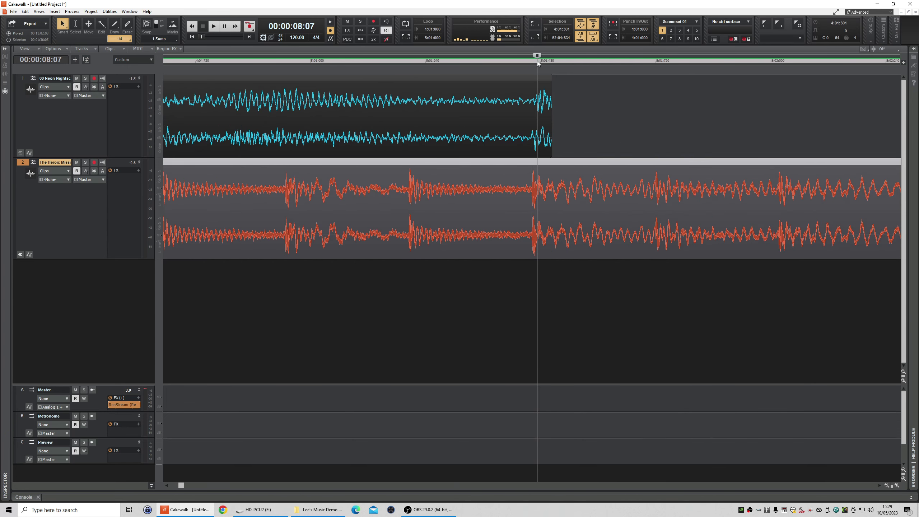
left_click(85, 78)
key("space")
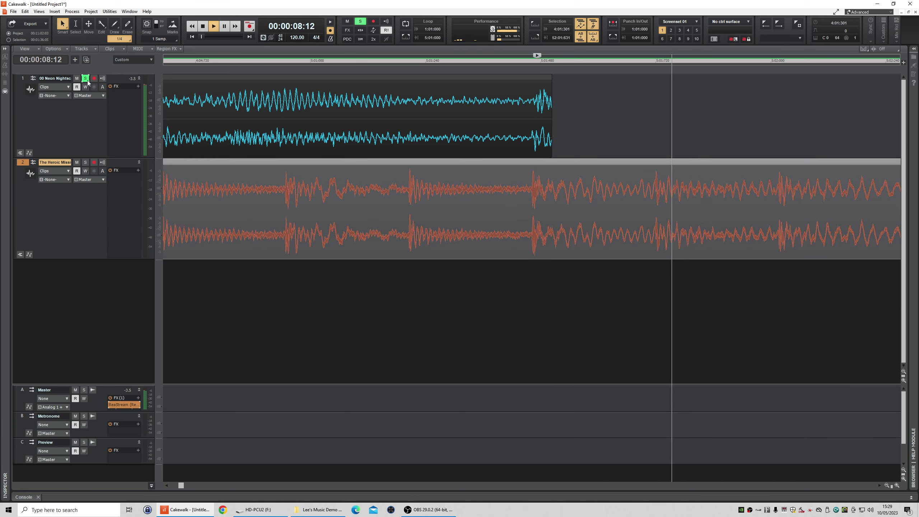
key("space")
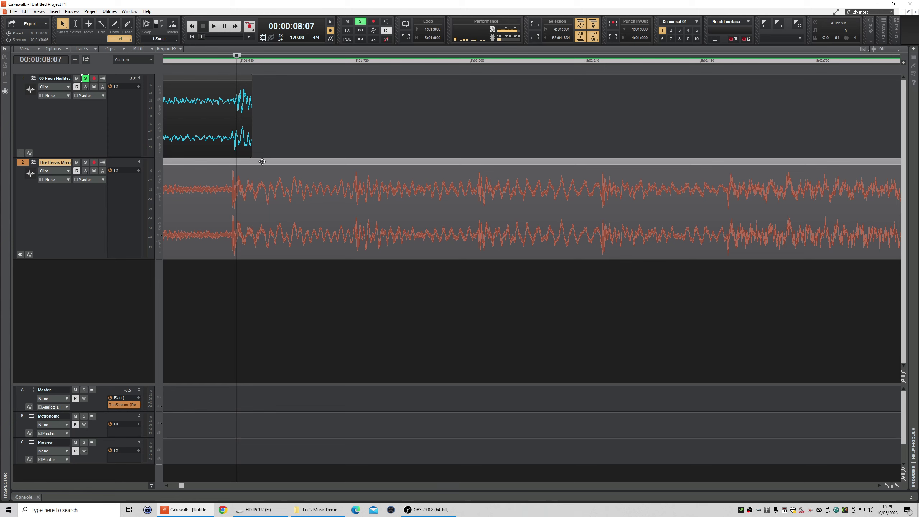
Nudge The Heroic Mission clip slightly later so its hit aligns with the playhead, then unsolo Neon Nightscape and play both tracks.
left_click_drag(262, 161, 267, 162)
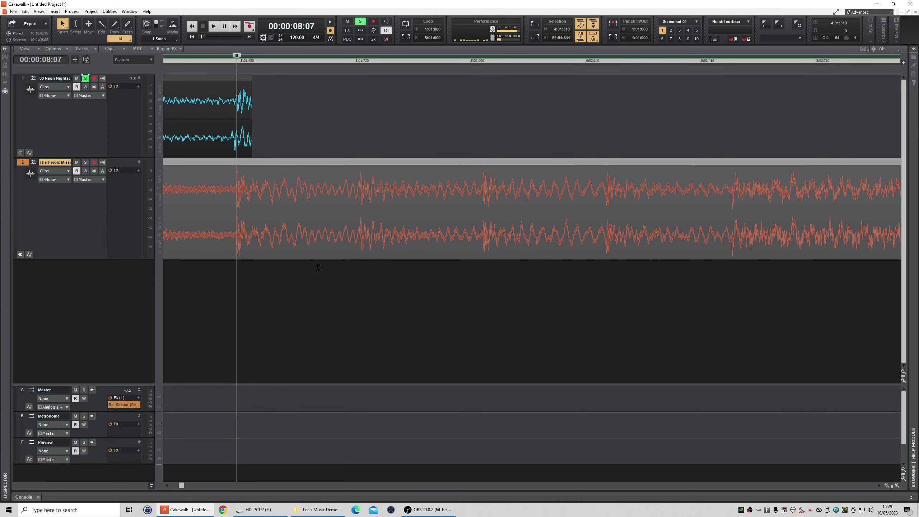
key("space")
key("space")
left_click(85, 78)
key("space")
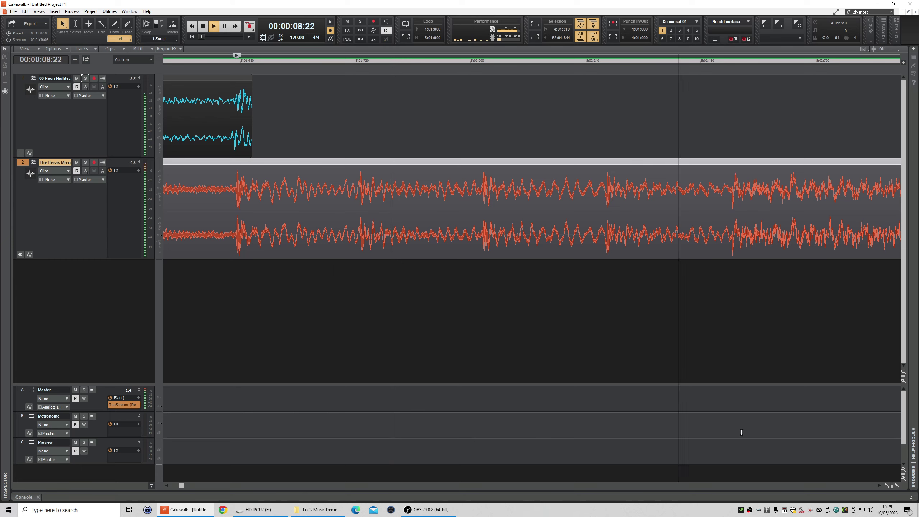
Trim the Neon Nightscape clip's end very slightly and play the transition from 00:00:05:19.
left_click(886, 486)
left_click(886, 486)
left_click(886, 485)
key("space")
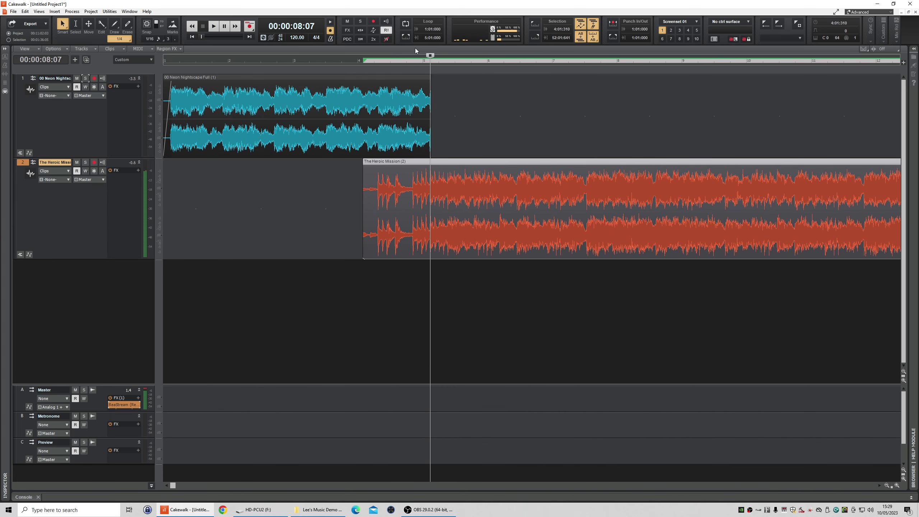
left_click(348, 61)
key("space")
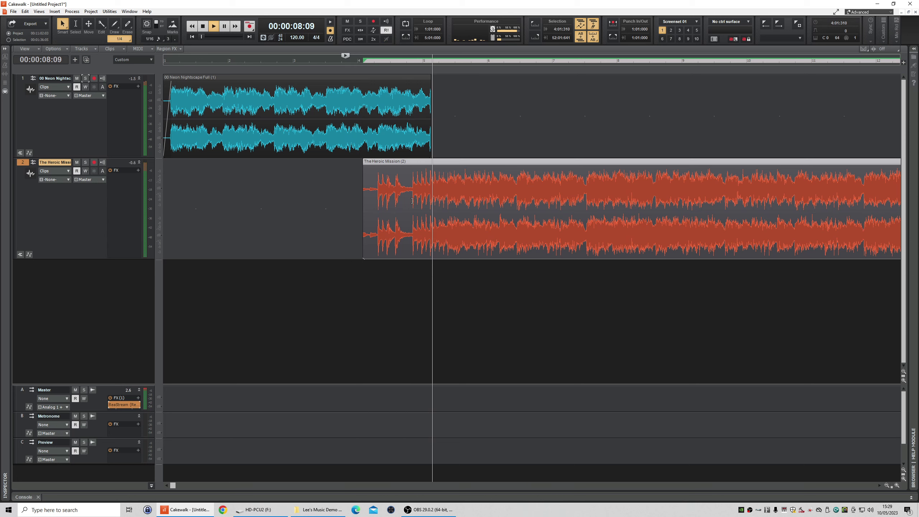
key("space")
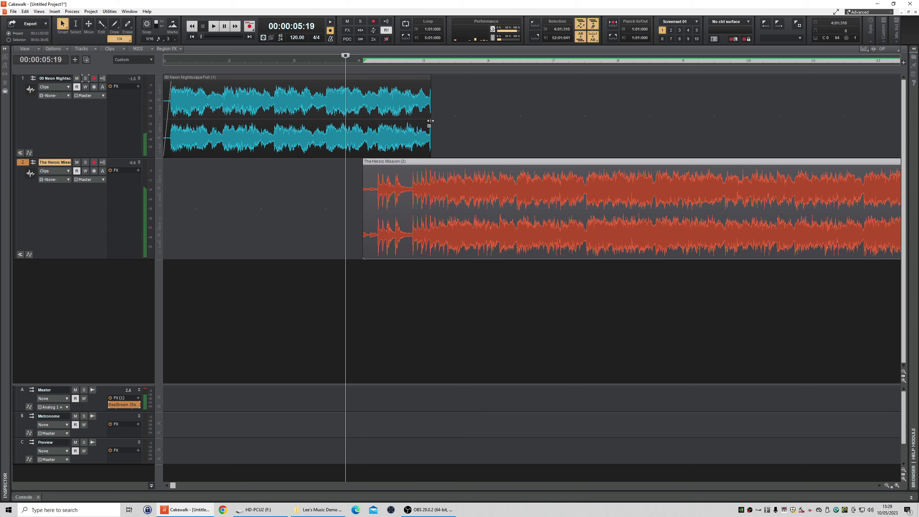
key("space")
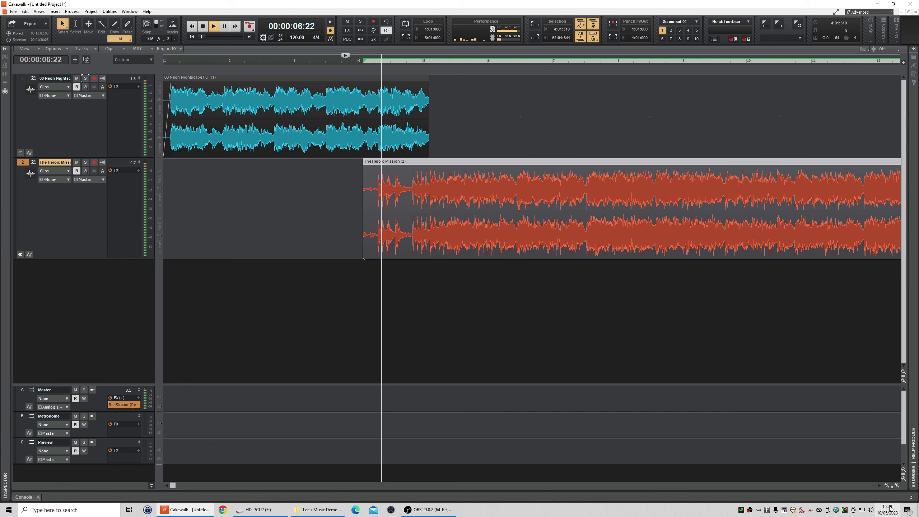
Split The Heroic Mission clip at 00:00:17:09 and delete everything after the split.
left_click(898, 486)
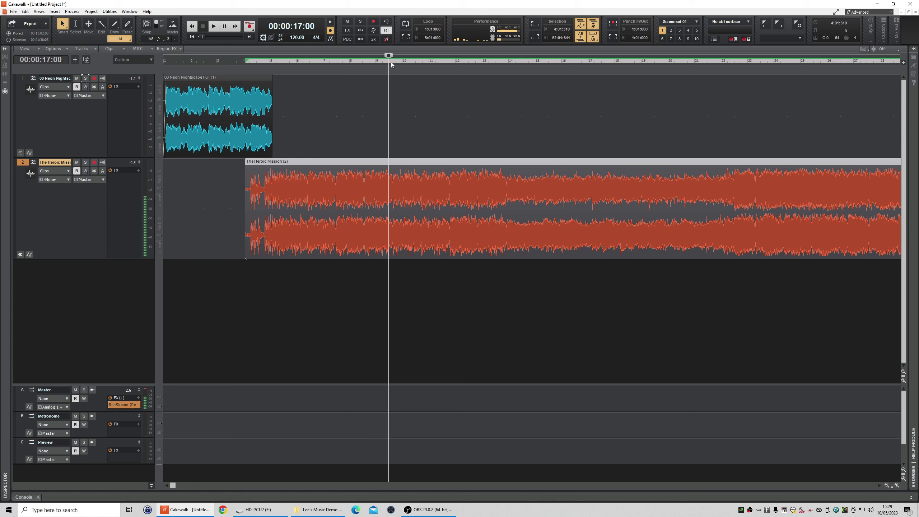
left_click(391, 62)
left_click(392, 62)
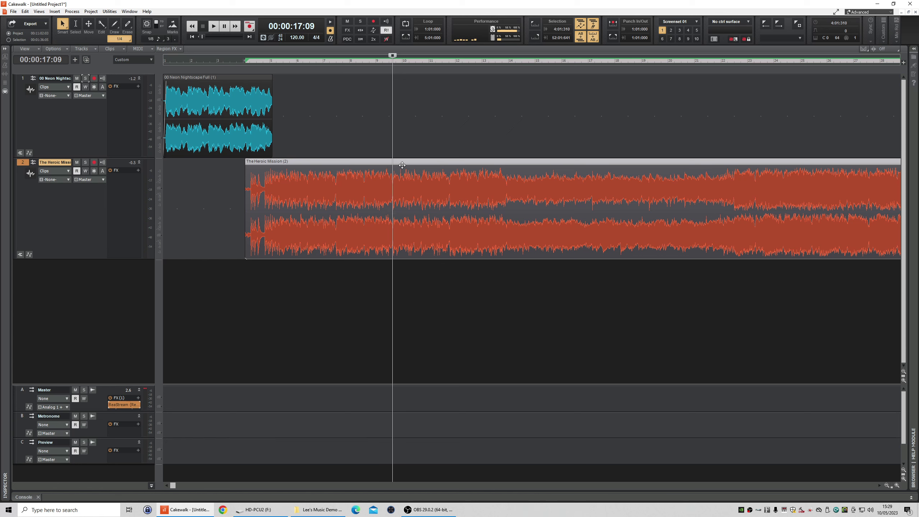
key("s")
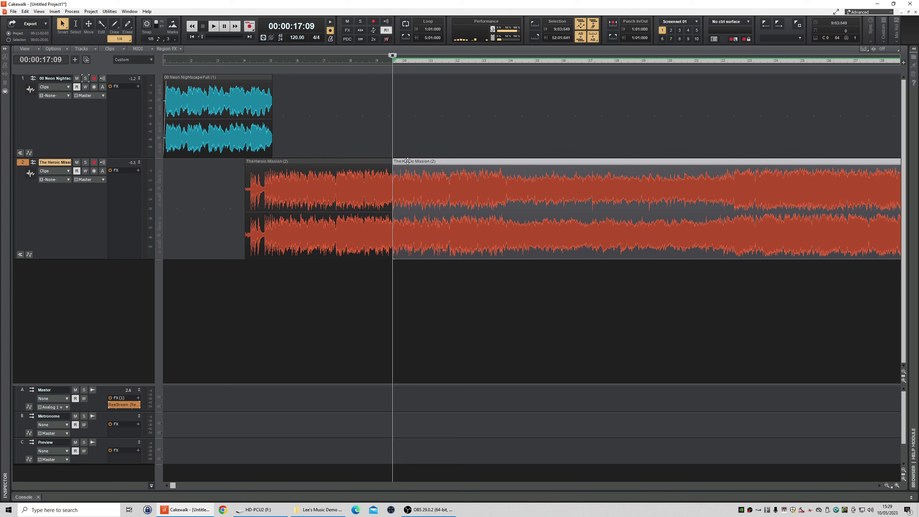
key("Delete")
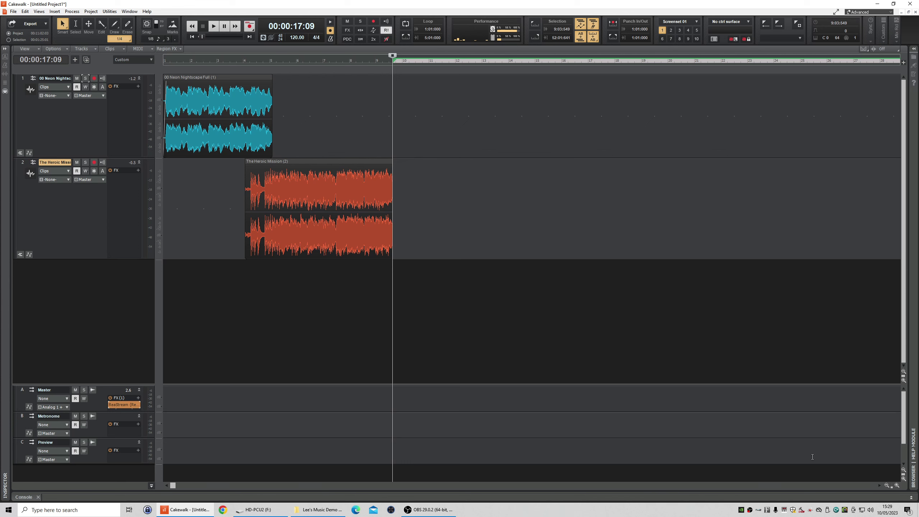
Move The Heroic Mission file into the Used subfolder of the music demo folder.
left_click(886, 485)
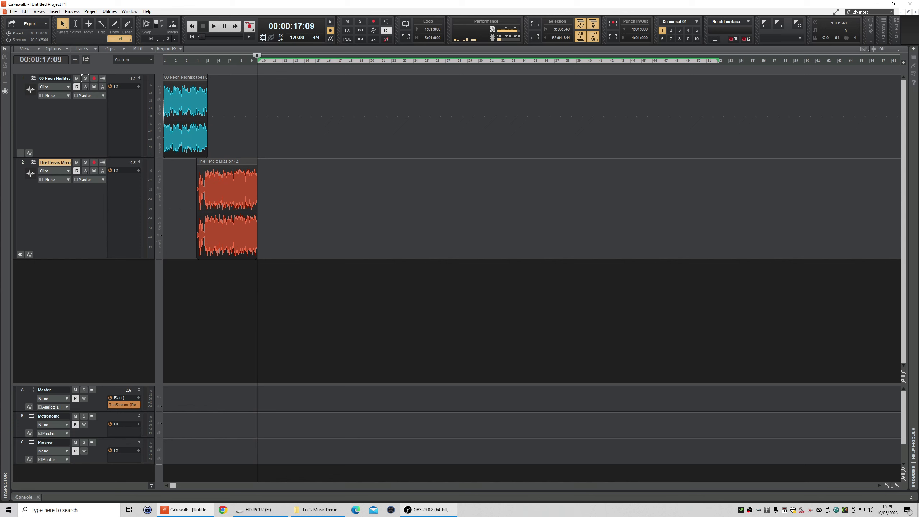
left_click(319, 509)
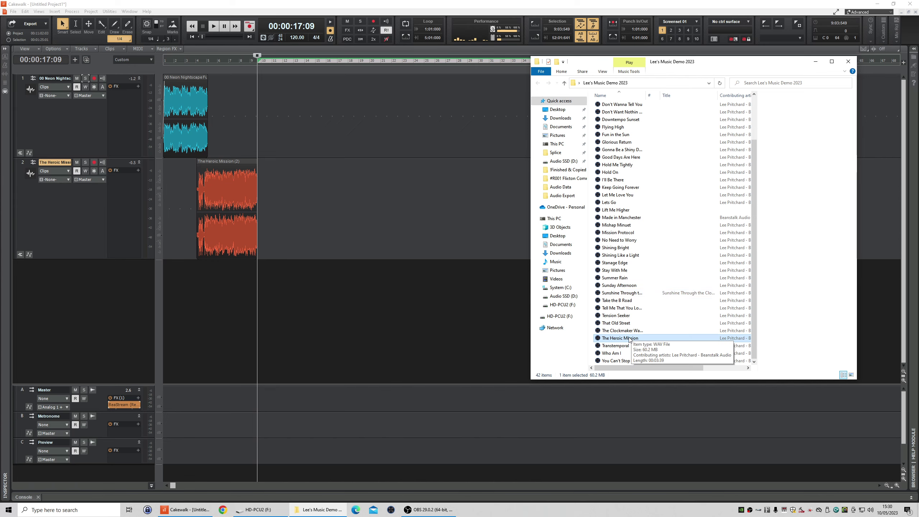
left_click_drag(629, 339, 661, 174)
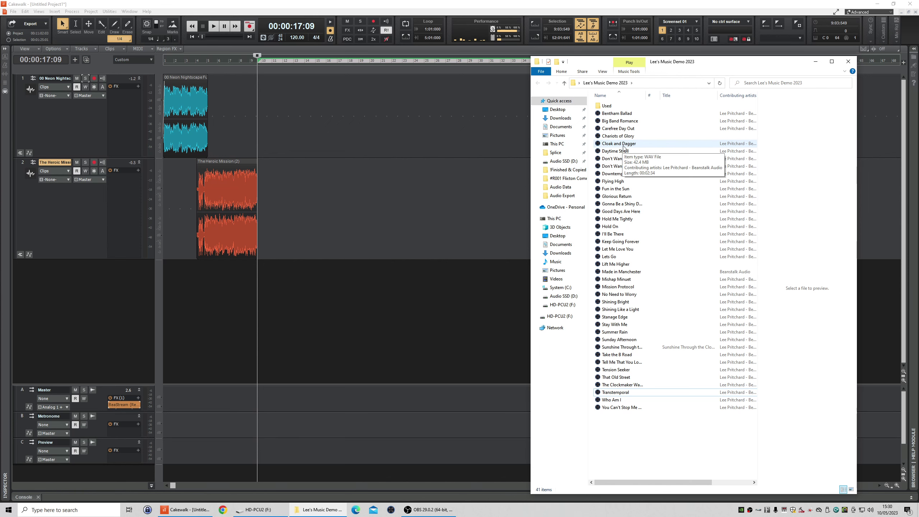
Play the end of The Heroic Mission clip from 00:00:16:15.
left_click(252, 61)
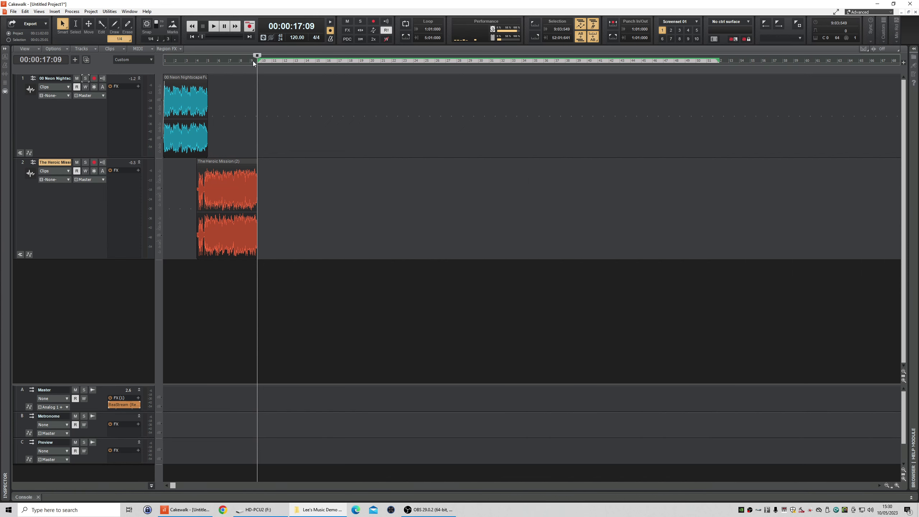
key("space")
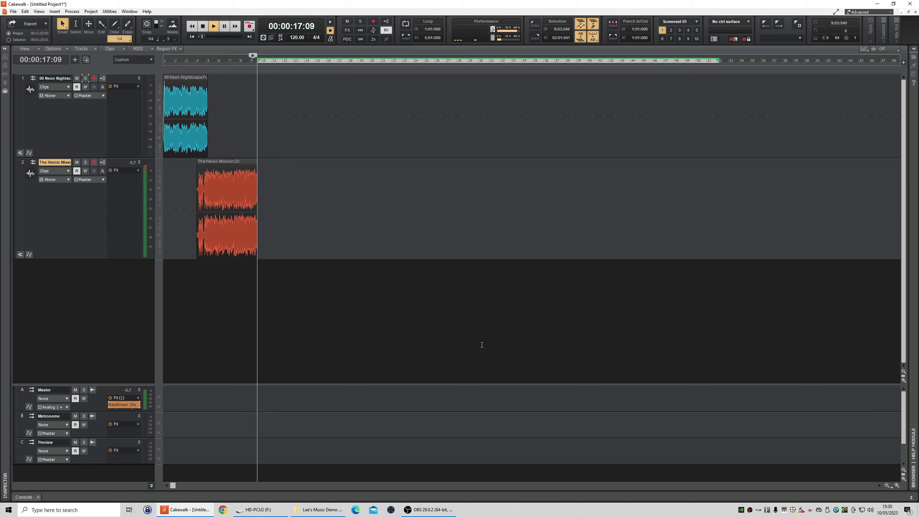
key("space")
Add Shining Like a Light as a taller third track starting around bar 11 and audition it against the end of The Heroic Mission.
left_click(315, 511)
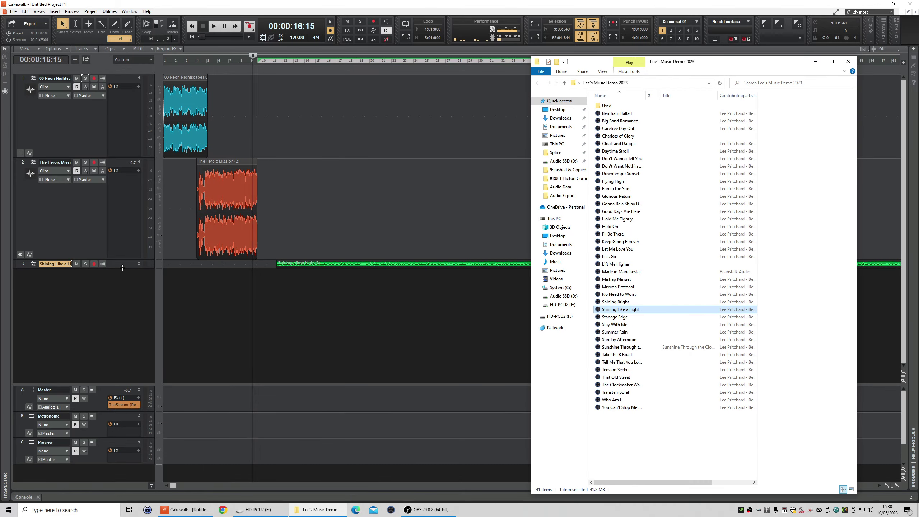
left_click_drag(122, 268, 137, 319)
left_click(276, 61)
key("space")
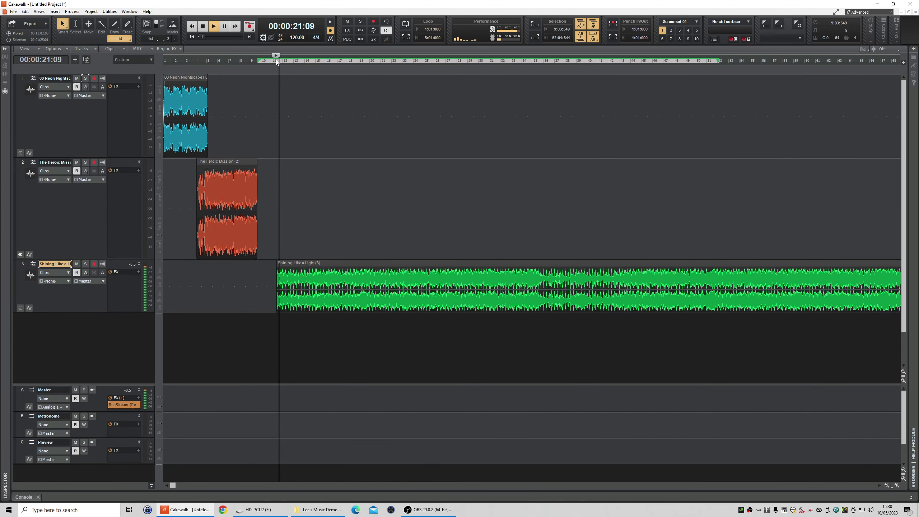
left_click(246, 58)
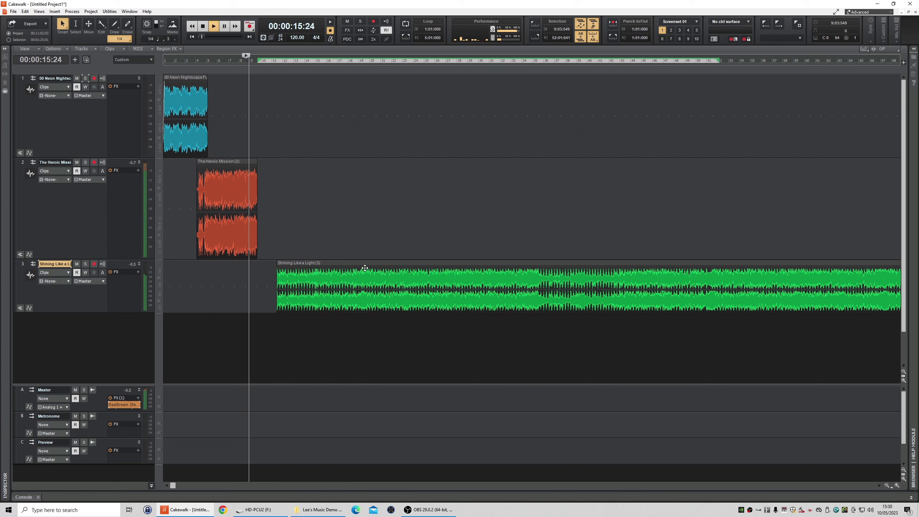
key("space")
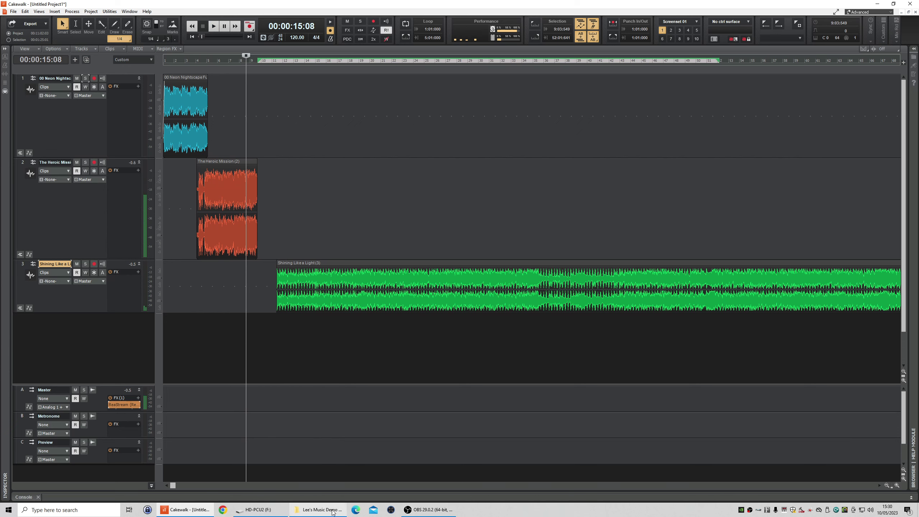
Open the music demo folder in the media browser and audition its tracks against the reel's ending from 00:00:15:04.
left_click(332, 511)
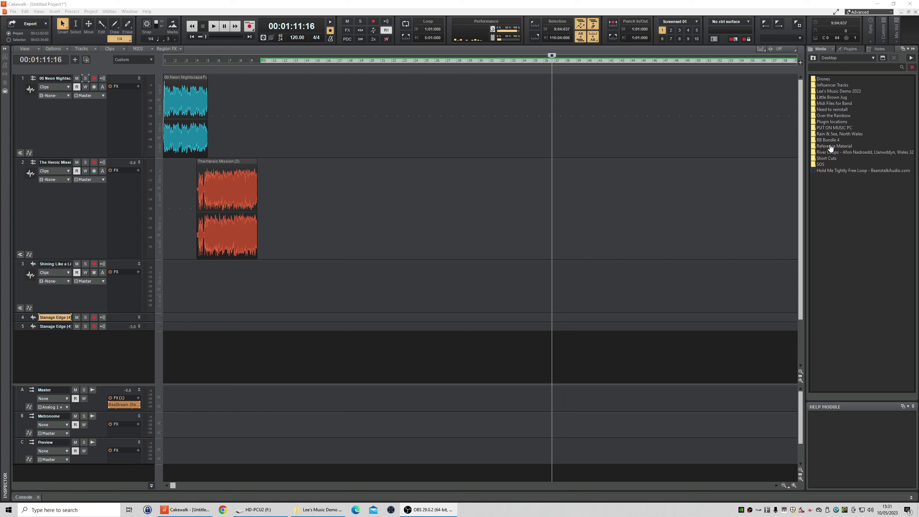
double_click(816, 92)
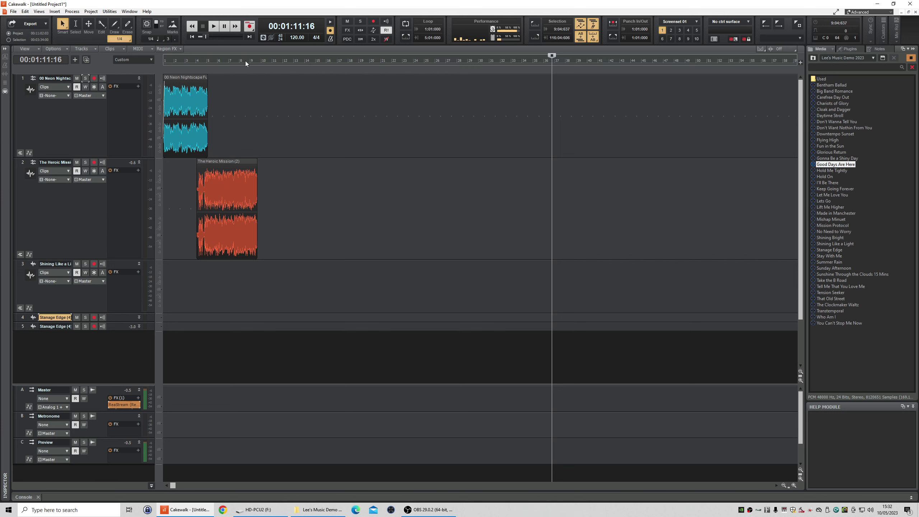
double_click(245, 60)
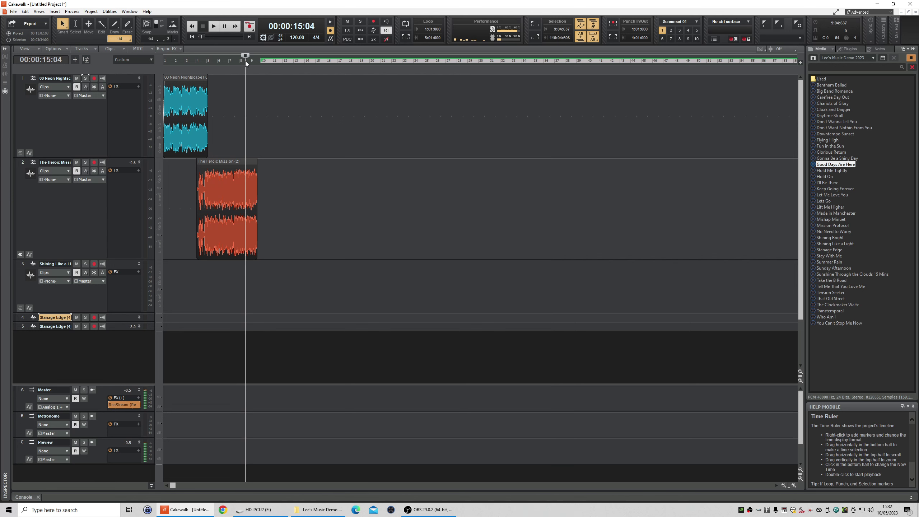
key("space")
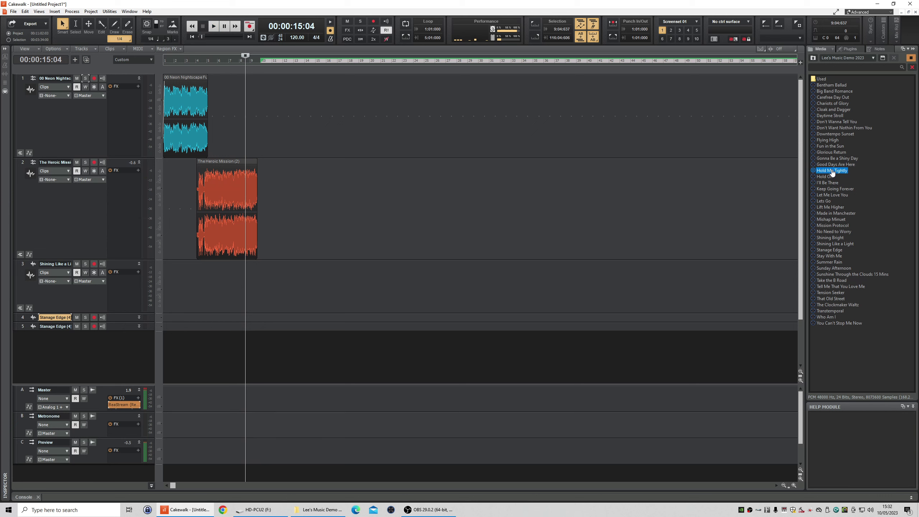
Add Hold Me Tightly to the third track starting at about 8:01:256 and audition it against the end of The Heroic Mission.
key("space")
key("space")
key("space")
key("space")
left_click_drag(281, 299, 279, 294)
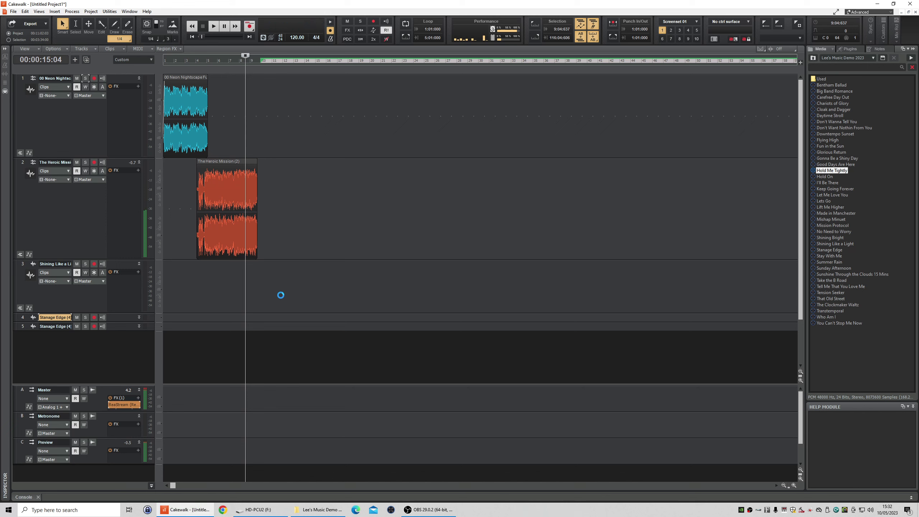
left_click_drag(309, 266, 291, 265)
key("space")
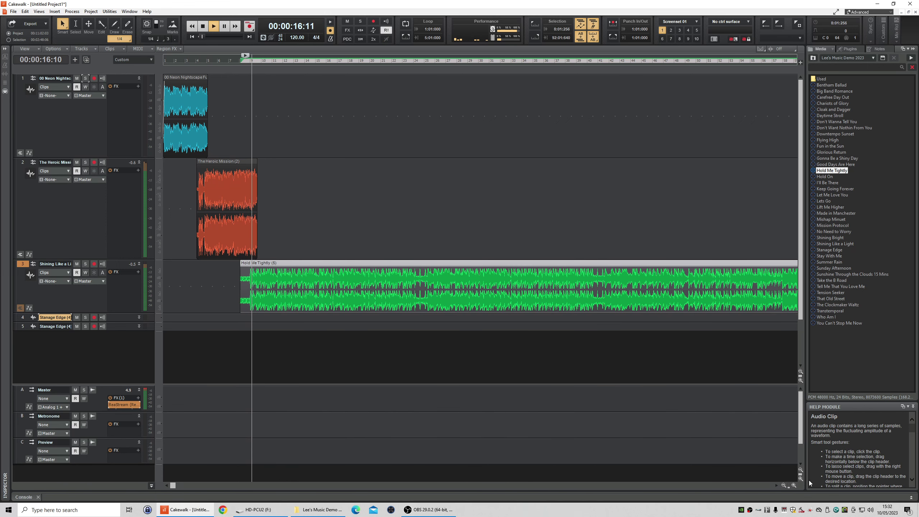
left_click(794, 485)
left_click(793, 485)
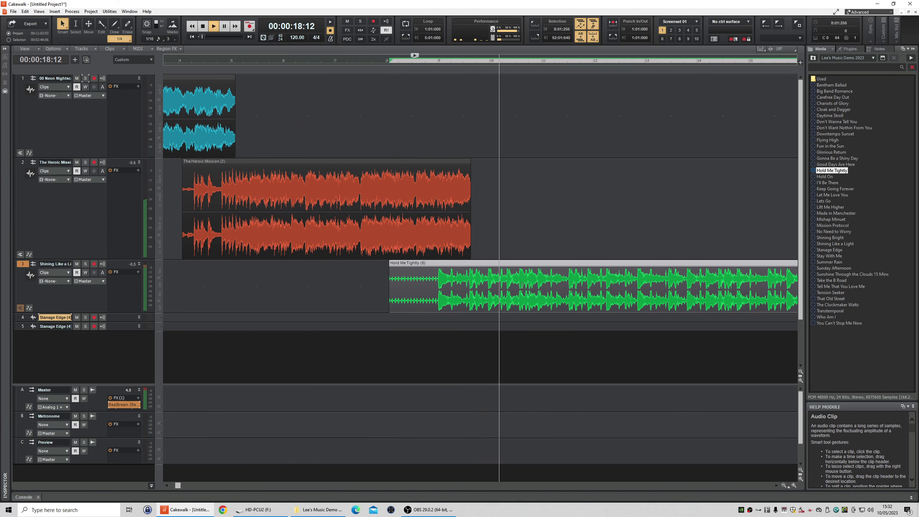
Undo the last clip move, then try Hold Me Tightly starting at about 8:03:756 and play the overlap.
key("ctrl+z")
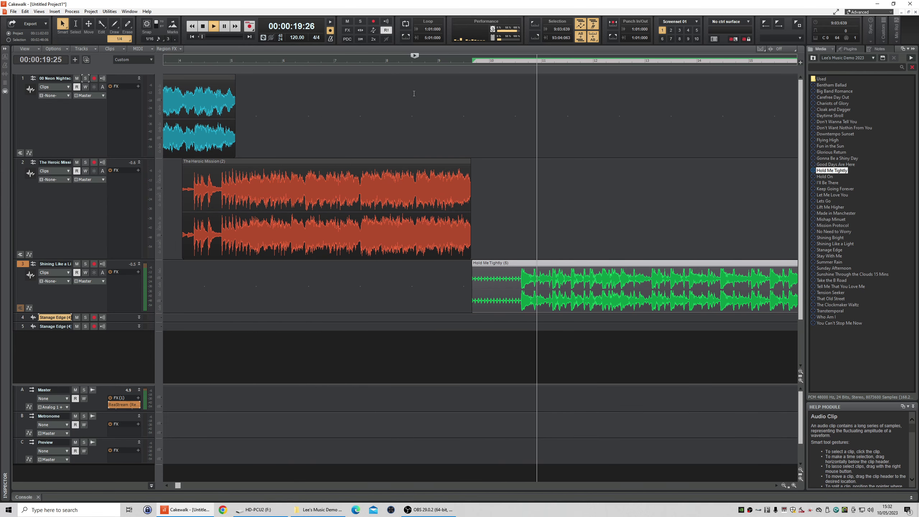
left_click(351, 61)
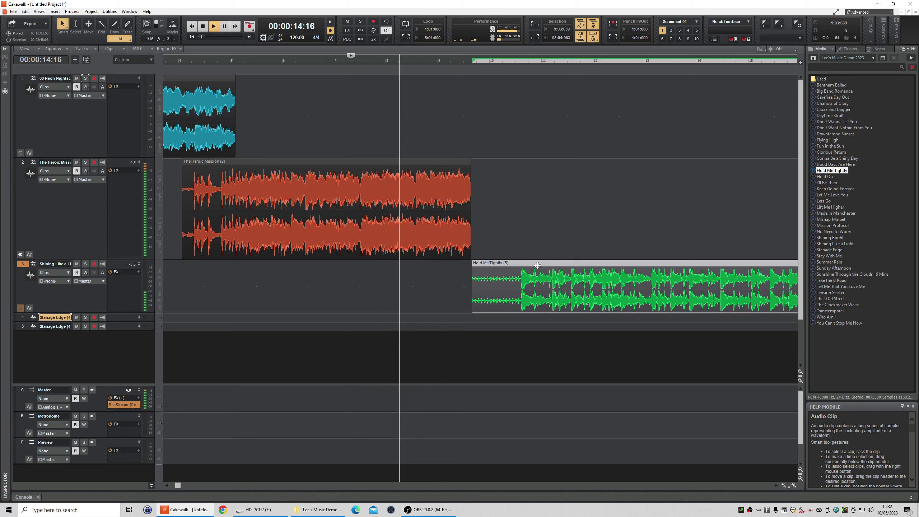
left_click_drag(533, 265, 488, 269)
left_click(433, 59)
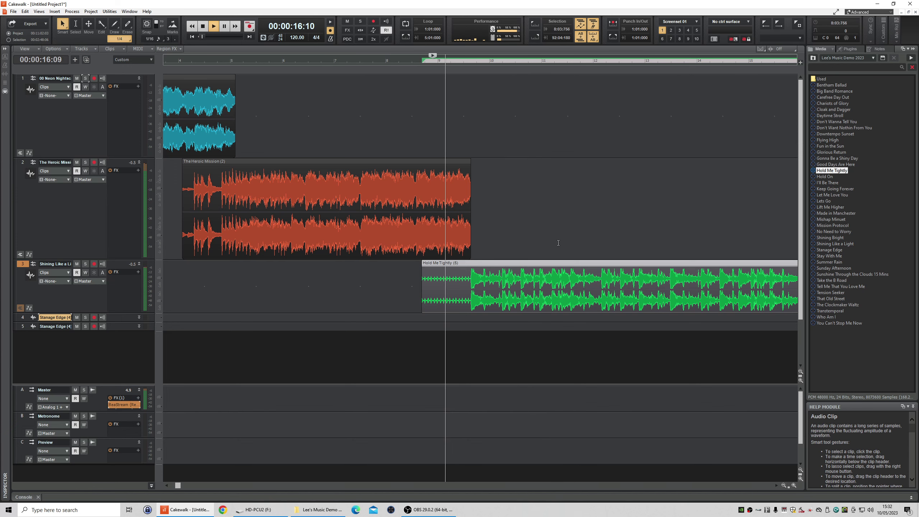
Audition later sections of Hold Me Tightly, including the part from 00:02:27:23.
left_click(785, 485)
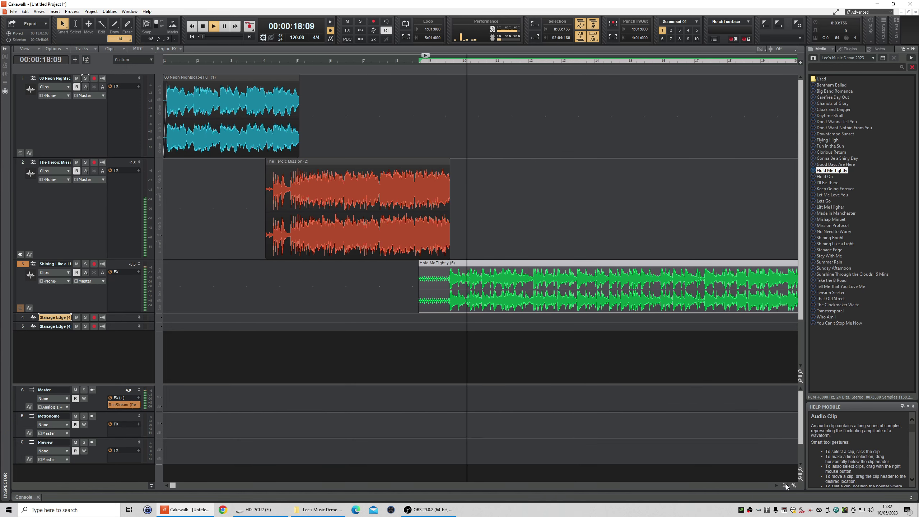
left_click(500, 60)
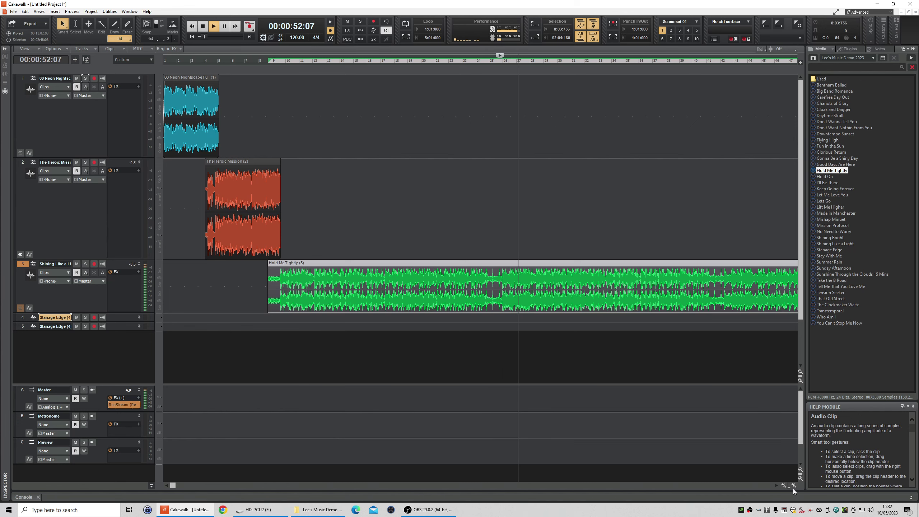
left_click(784, 485)
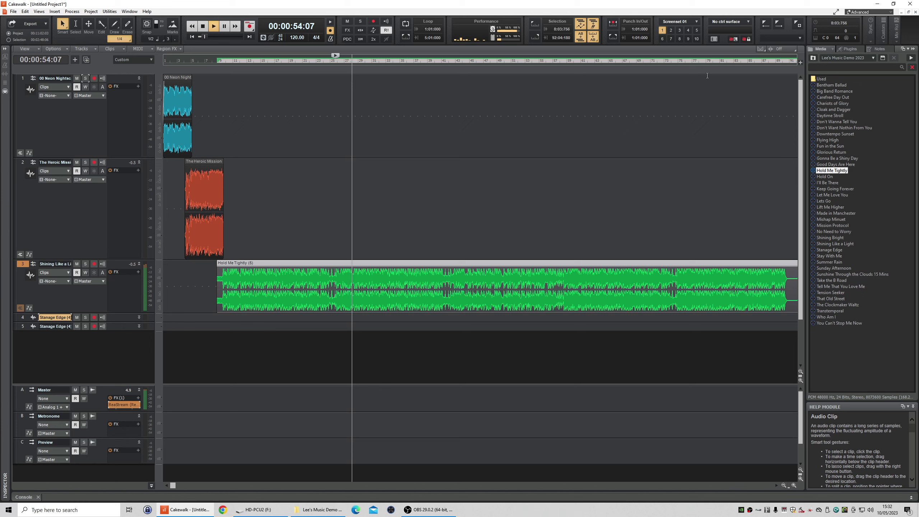
left_click(677, 62)
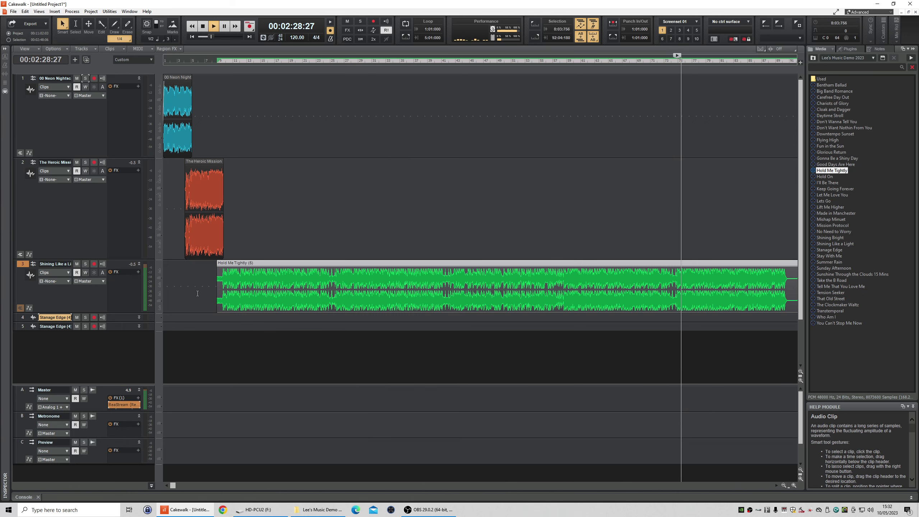
Trim the start of Hold Me Tightly to about 73:03:756, move the remainder to about 8:02:889, and play from 00:00:13:19.
left_click_drag(220, 292, 670, 309)
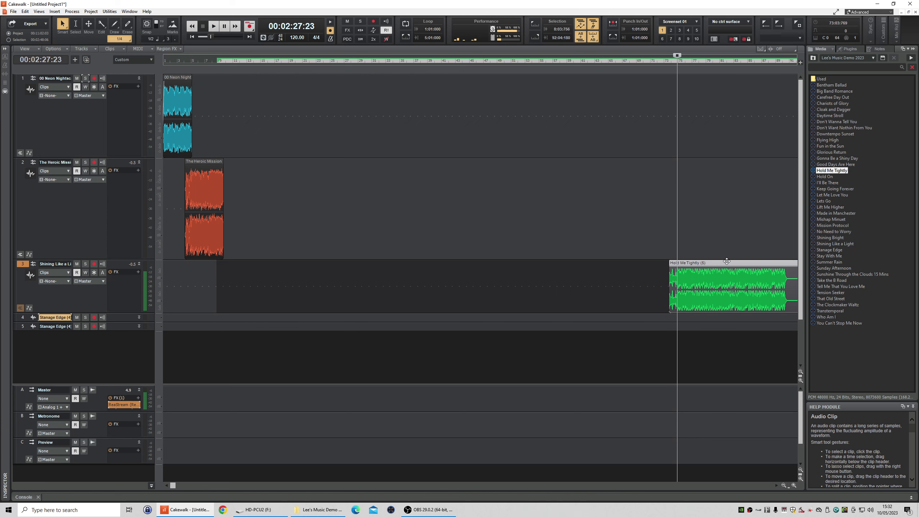
left_click_drag(727, 261, 272, 264)
left_click(211, 61)
key("space")
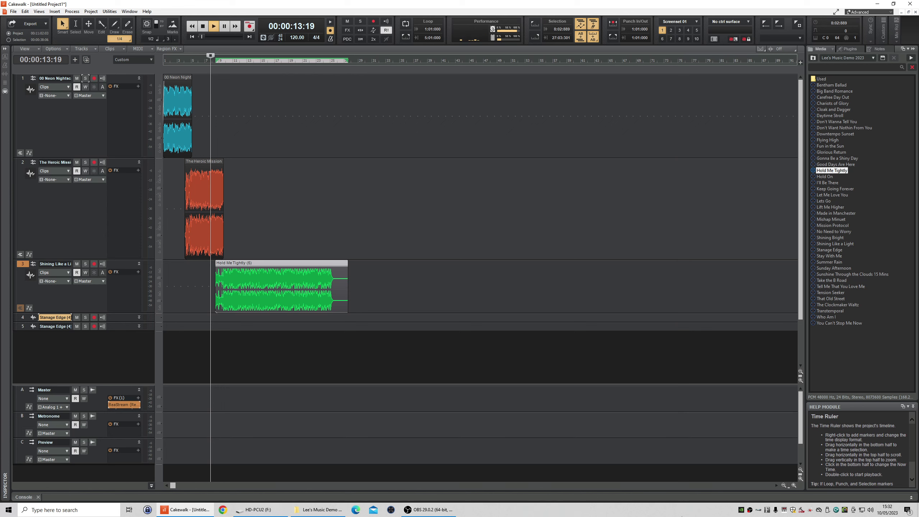
Shift Hold Me Tightly to start at about 8:02:513 and extend the end of The Heroic Mission just past bar 10.
left_click(794, 485)
left_click(795, 486)
left_click(794, 485)
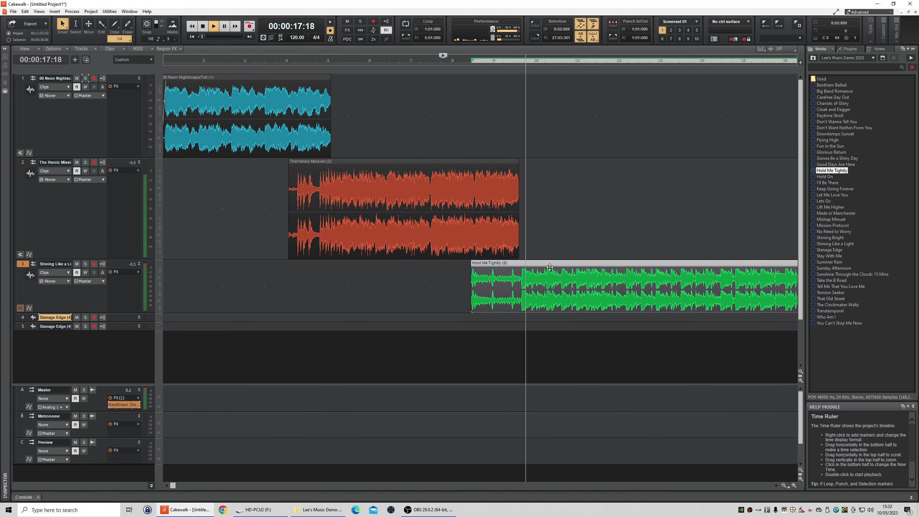
left_click_drag(550, 268, 546, 267)
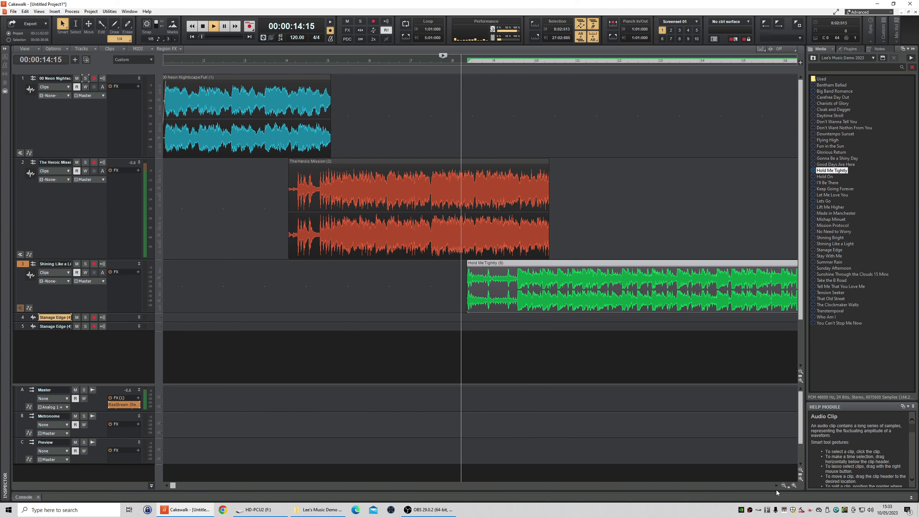
Align the loud beat of Hold Me Tightly with The Heroic Mission's beat at 00:00:17:11, starting the clip at about 8:02:726, and play it.
key("ctrl+Right")
key("ctrl+Right")
key("ctrl+Right")
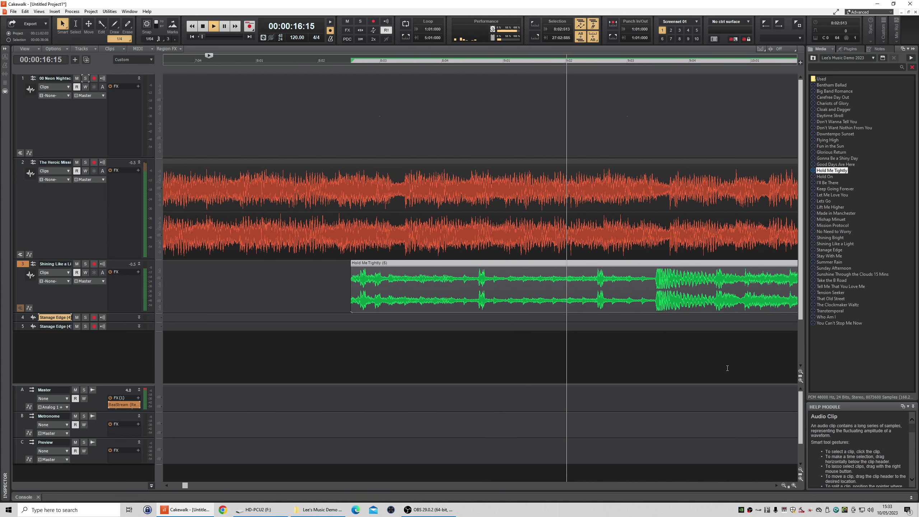
left_click_drag(701, 261, 713, 263)
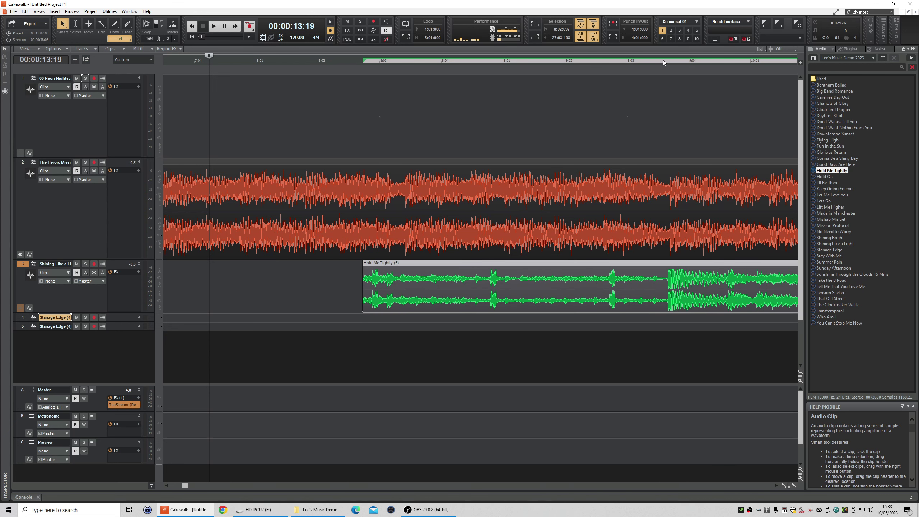
left_click(638, 61)
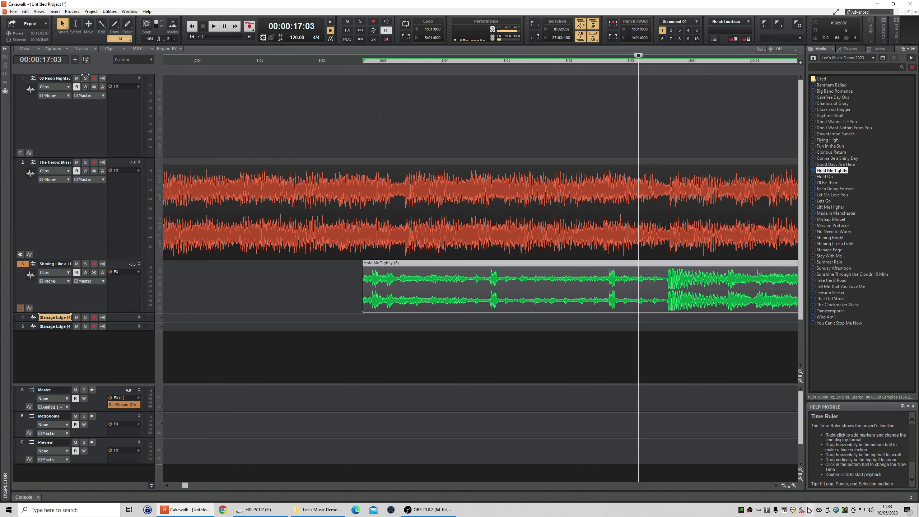
left_click(794, 486)
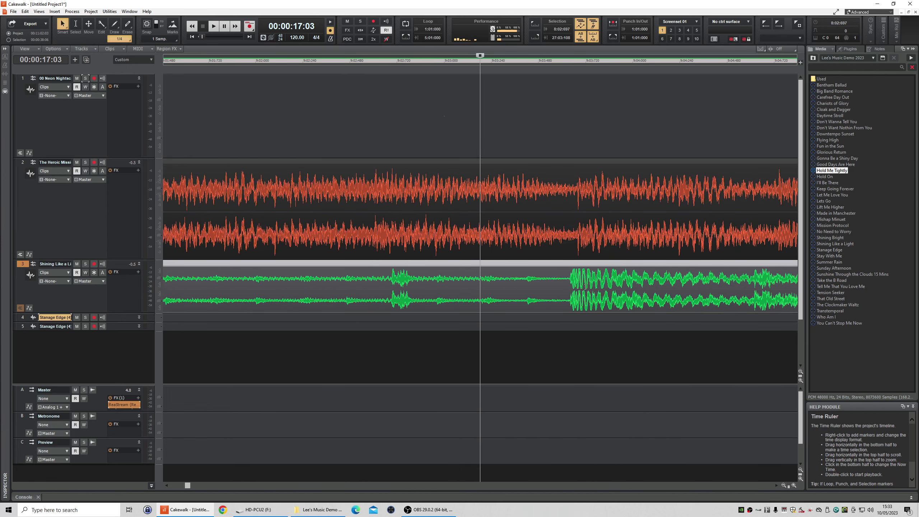
left_click(578, 236)
left_click(584, 263)
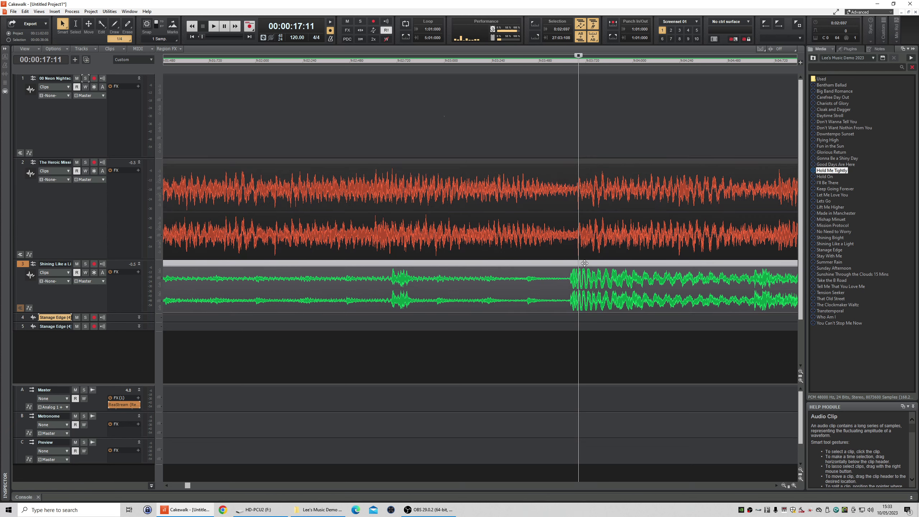
left_click_drag(584, 263, 590, 264)
key("space")
key("space")
key("space")
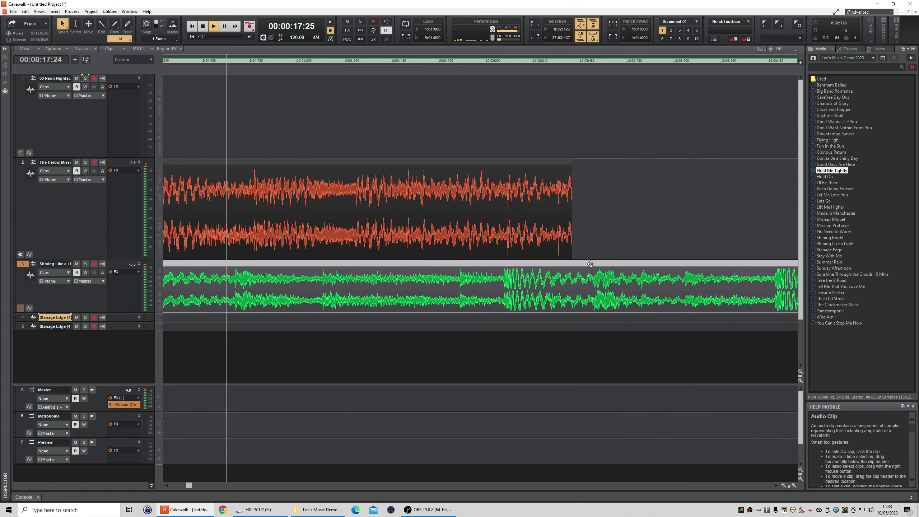
Play the overlap between The Heroic Mission and Hold Me Tightly from 00:00:12:07.
left_click(783, 484)
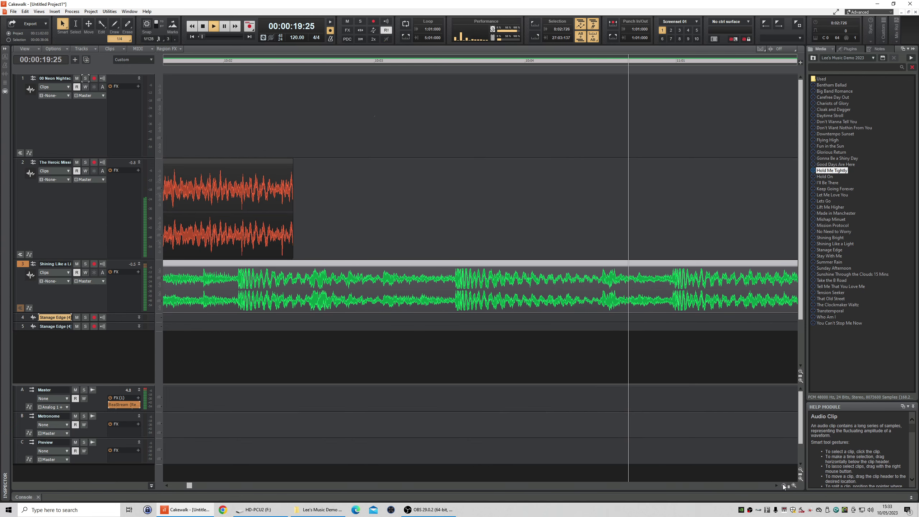
left_click(782, 484)
left_click(782, 485)
key("space")
left_click(308, 60)
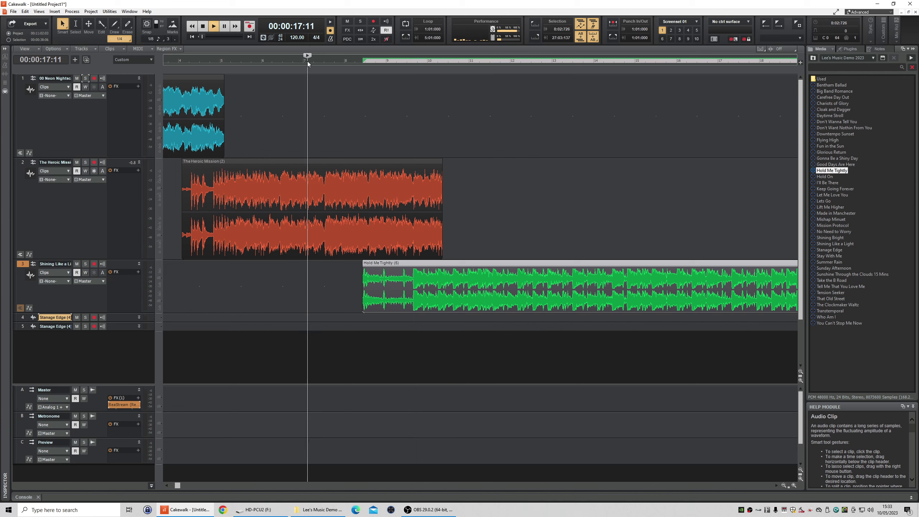
key("space")
Trim the start of Hold Me Tightly to its loud beat at about 9:03:542 and shorten The Heroic Mission to end there.
left_click_drag(363, 294, 412, 295)
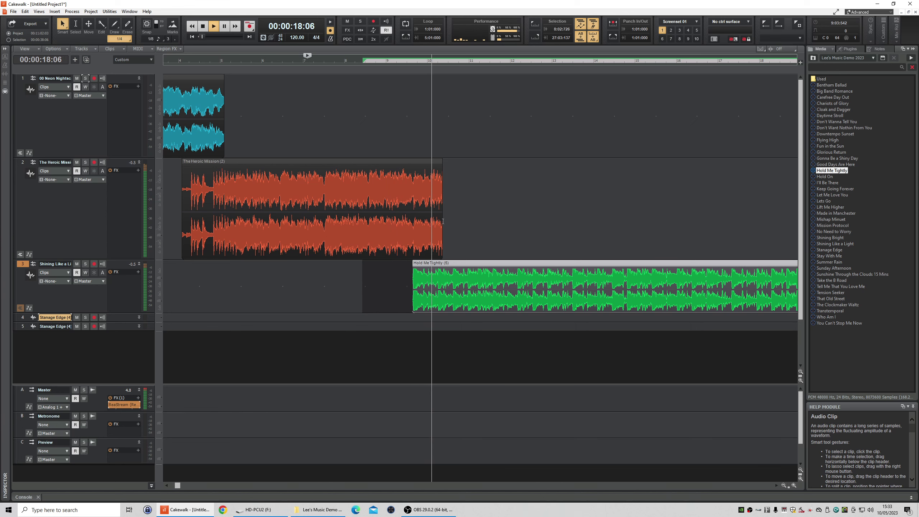
key("space")
left_click_drag(441, 222, 414, 223)
Play the trimmed join from 00:00:12:07 and inspect the two clip edges closely.
key("space")
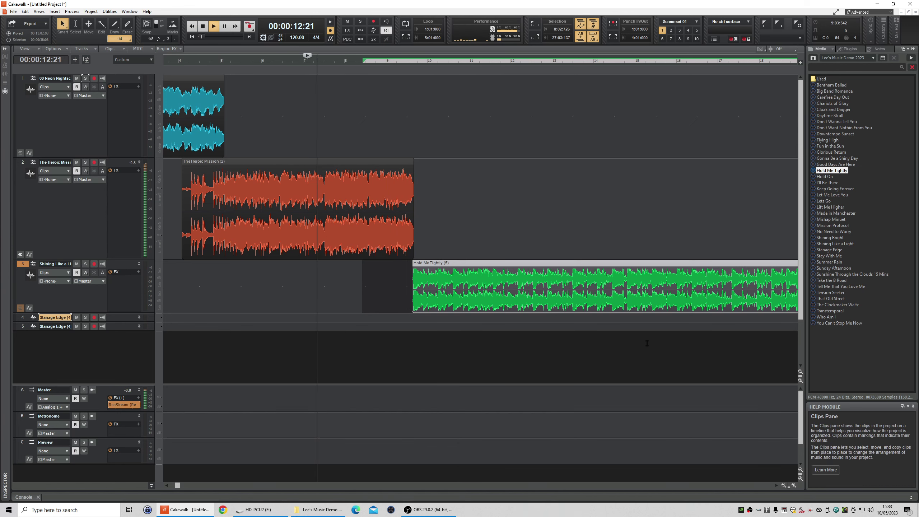
left_click(794, 485)
left_click(794, 485)
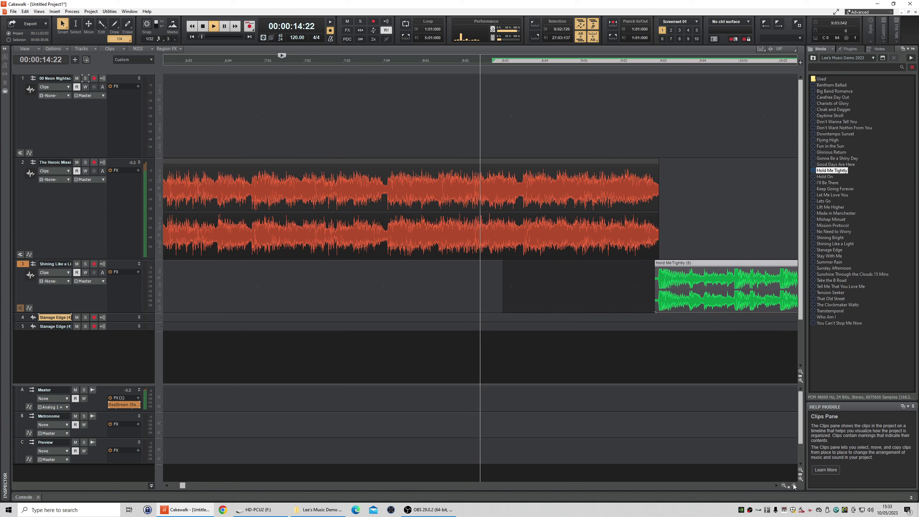
left_click(777, 485)
left_click(778, 486)
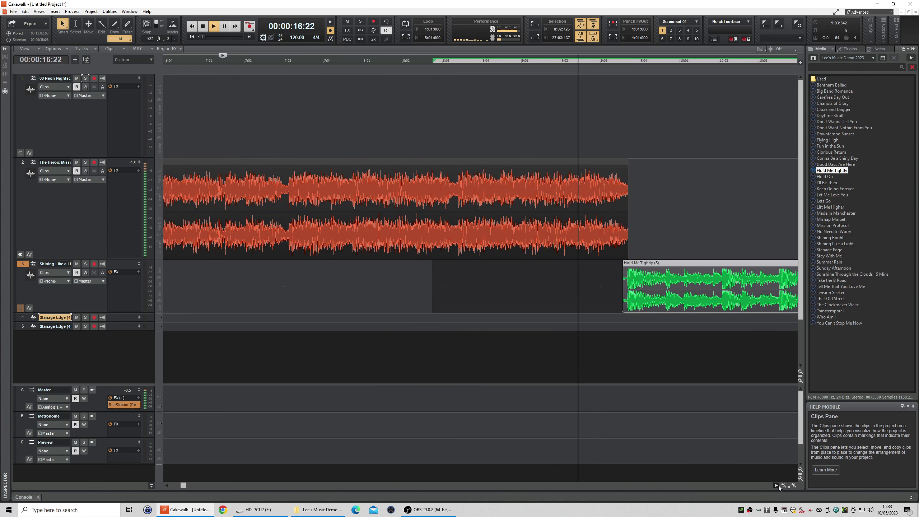
key("space")
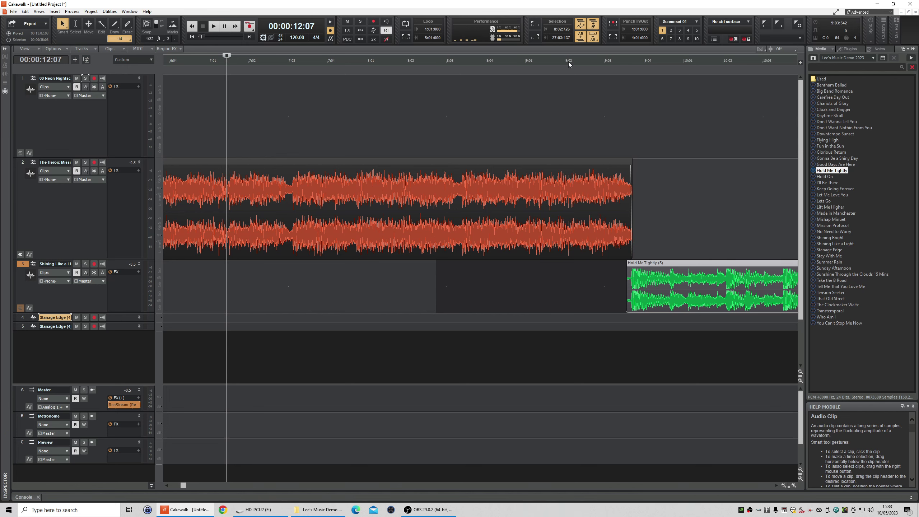
Nudge Hold Me Tightly slightly earlier to about 9:03:522 and play the join from 00:00:16:16.
left_click(569, 62)
left_click(791, 486)
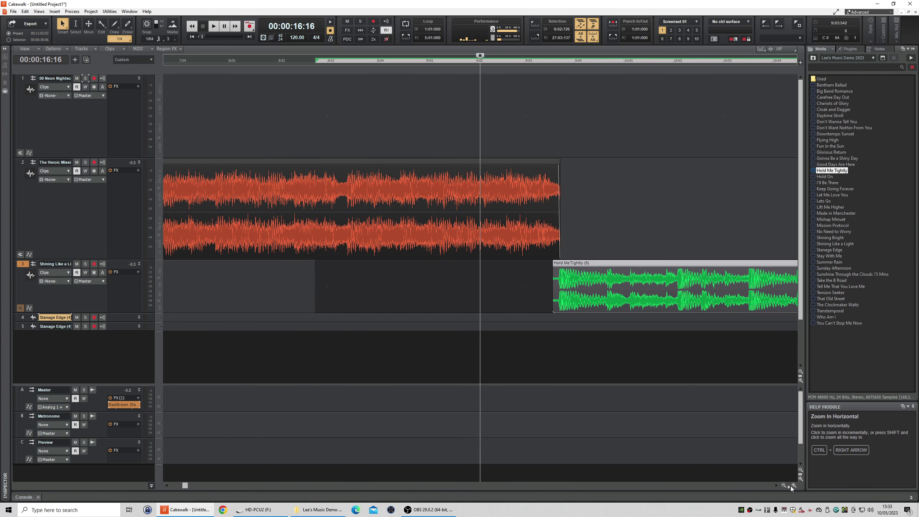
left_click(791, 486)
left_click(791, 486)
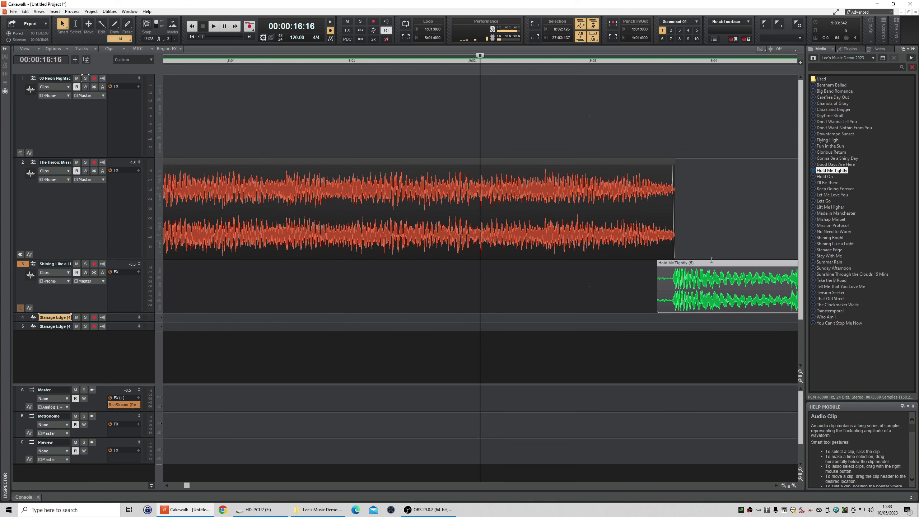
left_click_drag(712, 263, 710, 264)
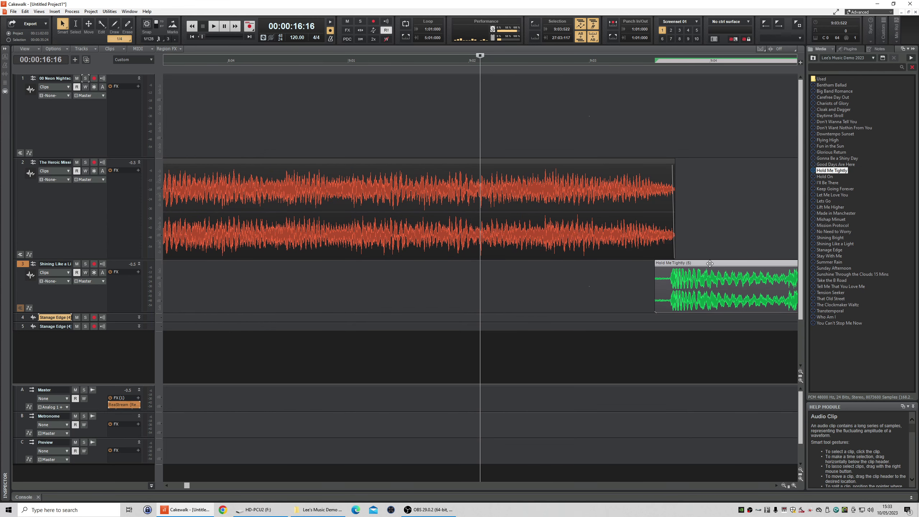
key("space")
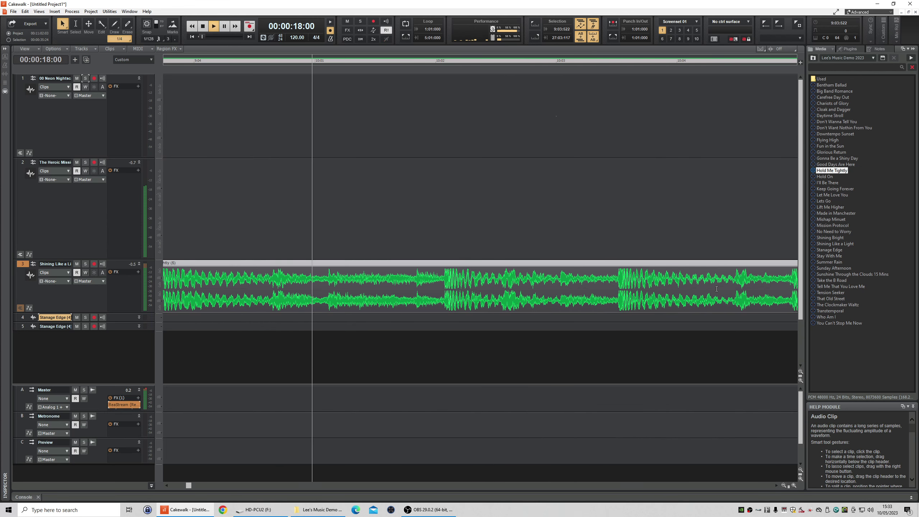
key("space")
Play the reel from around the middle of bar 4 through the join into Hold Me Tightly.
left_click(784, 485)
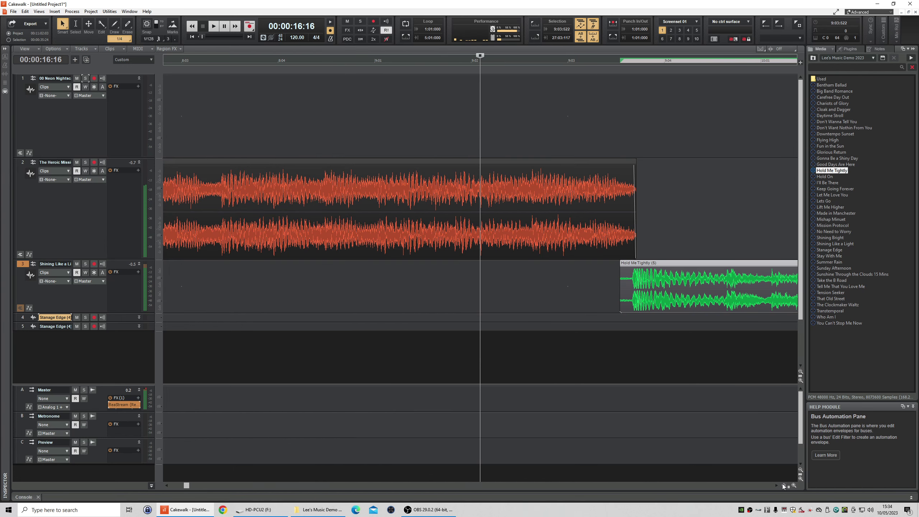
left_click(784, 485)
left_click(784, 485)
left_click(783, 485)
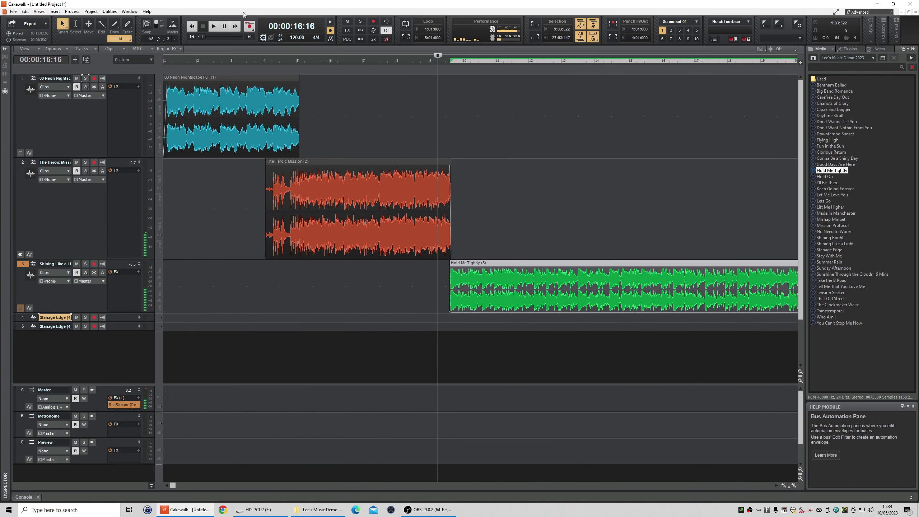
double_click(282, 62)
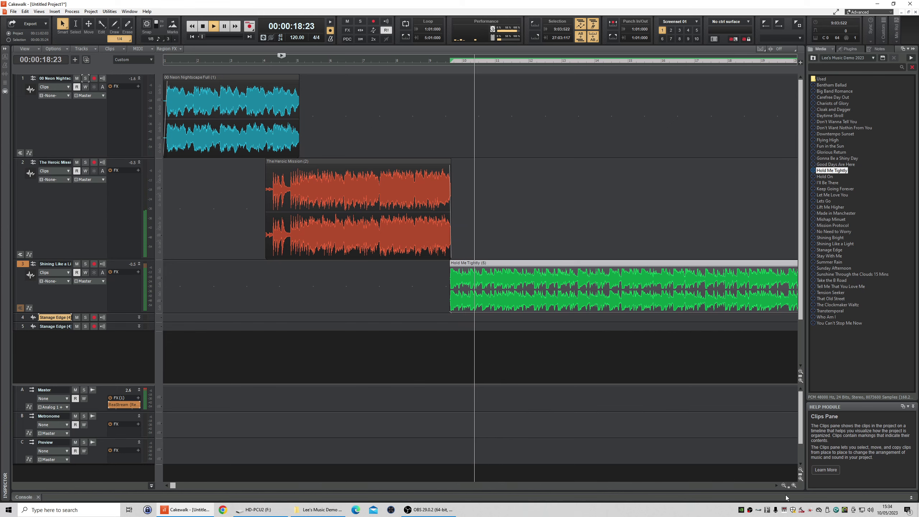
left_click(783, 485)
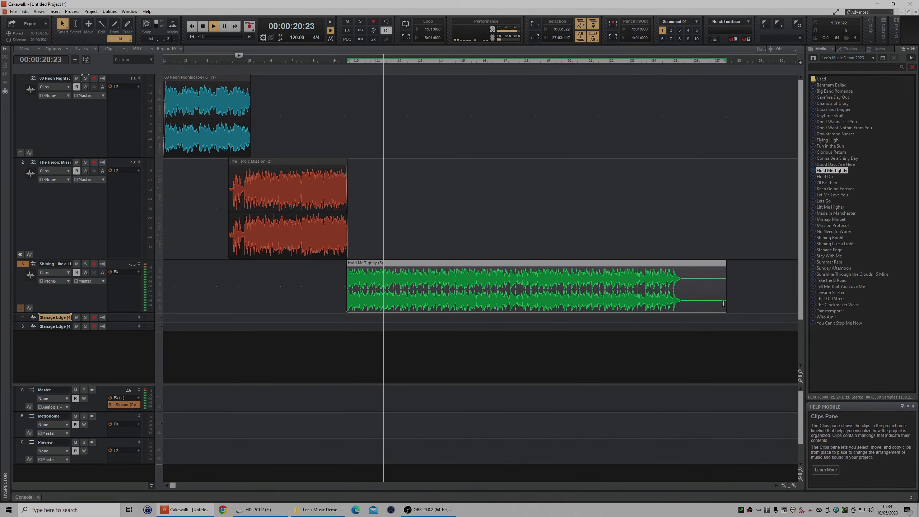
Shorten the Hold Me Tightly clip by trimming a large section off its end.
left_click_drag(724, 303, 516, 301)
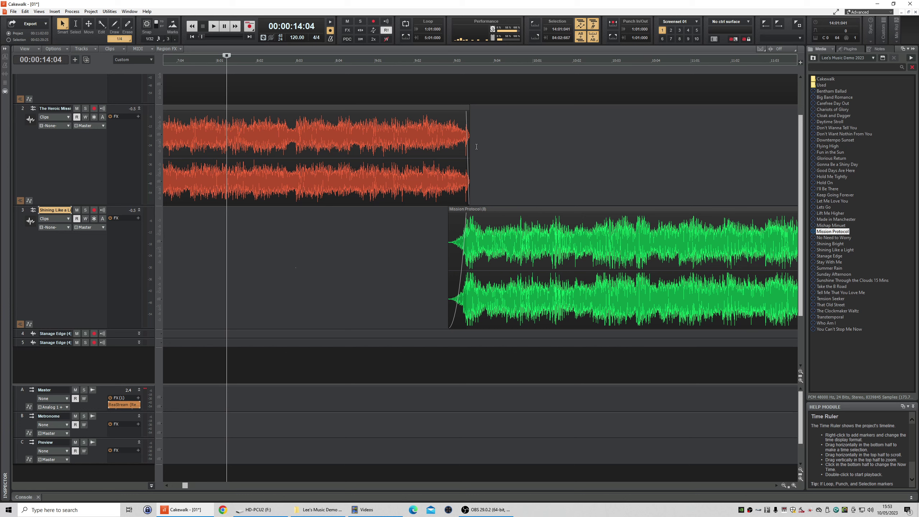
Play the transition from The Heroic Mission into Mission Protocol twice from 00:00:15:27.
left_click(426, 64)
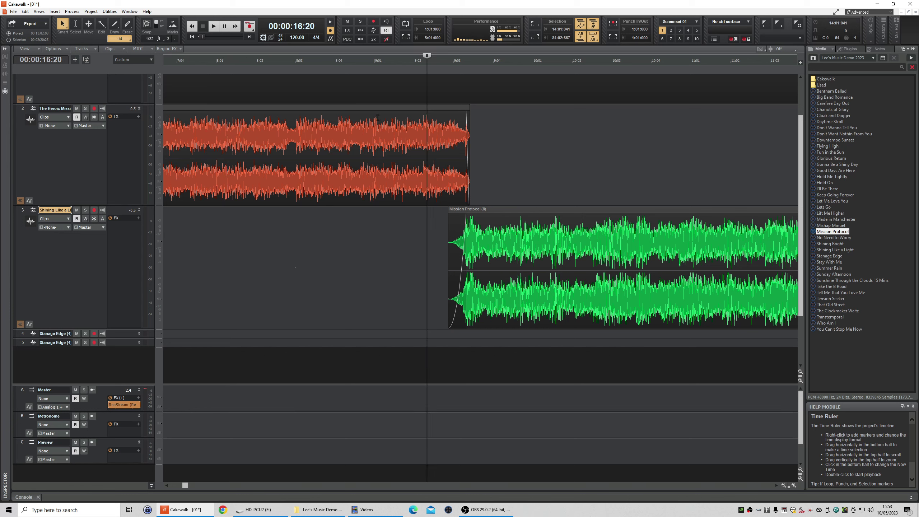
left_click(289, 61)
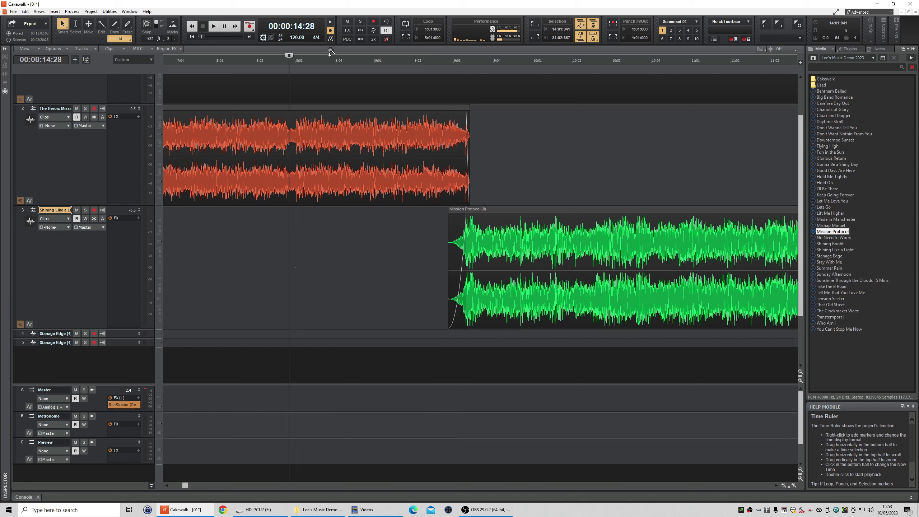
left_click(367, 63)
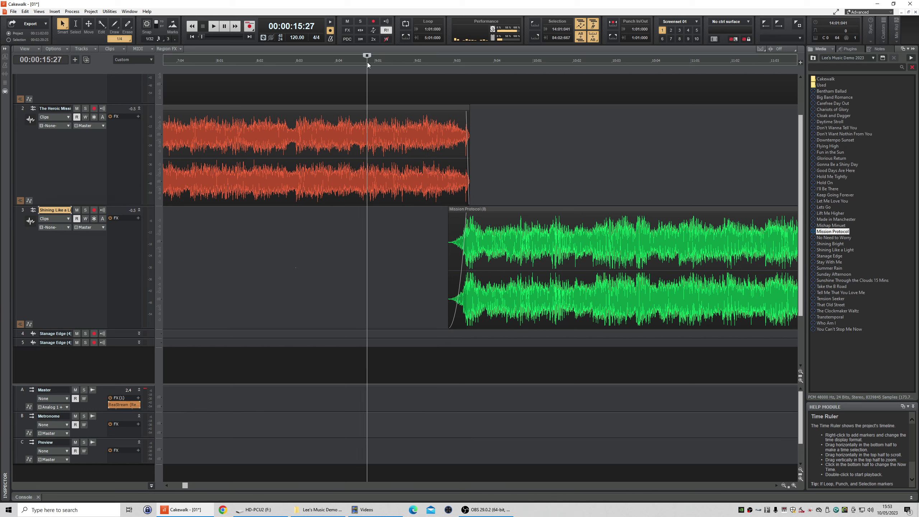
key("space")
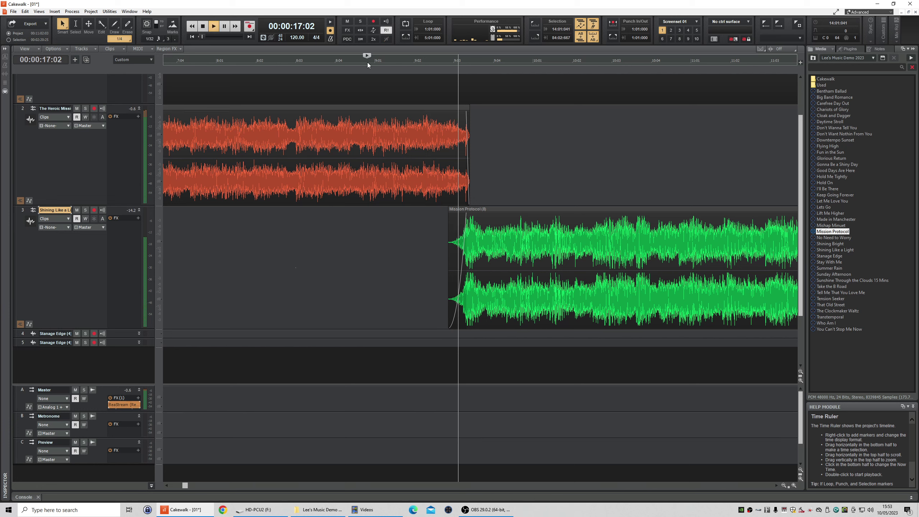
key("space")
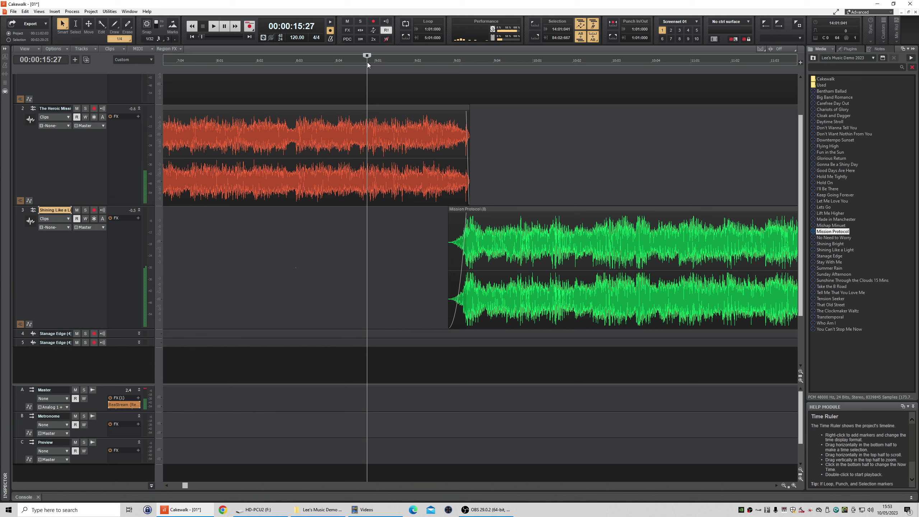
key("space")
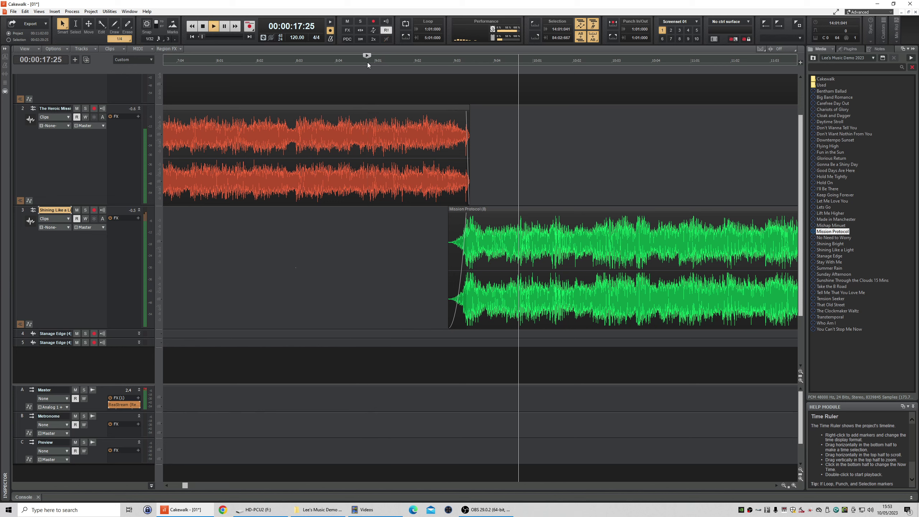
key("space")
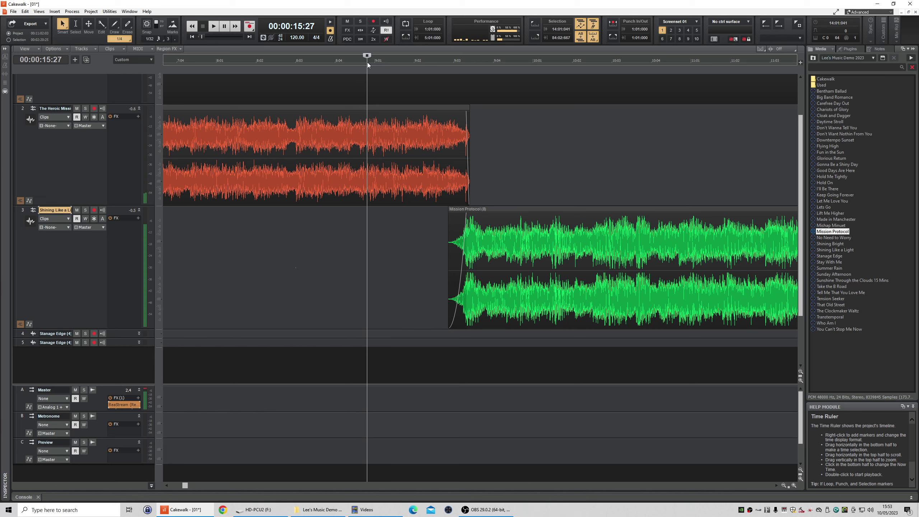
Play the Mission Protocol transition with a longer lead-in from 00:00:14:28.
left_click(290, 64)
key("space")
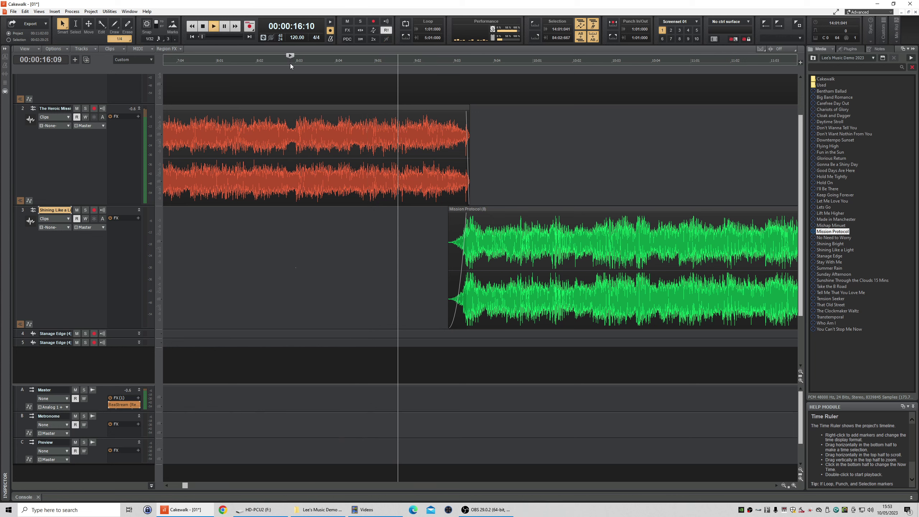
left_click(290, 63)
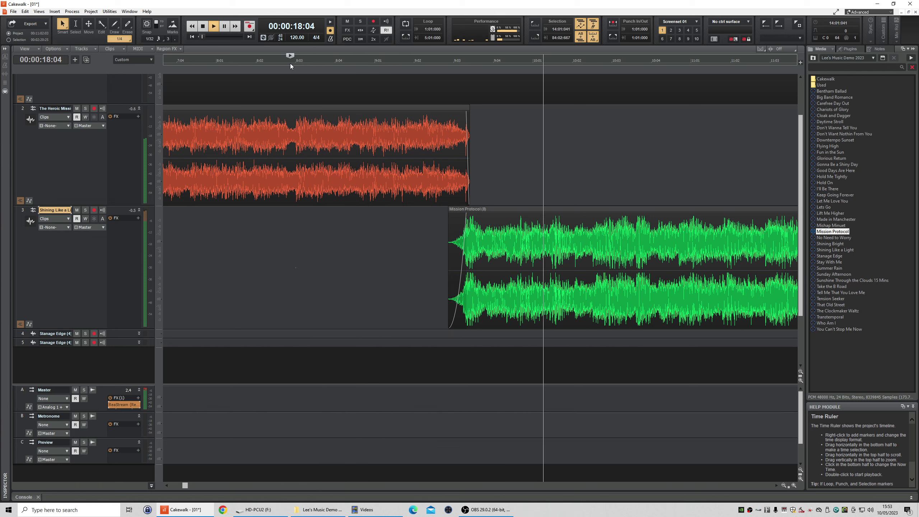
key("space")
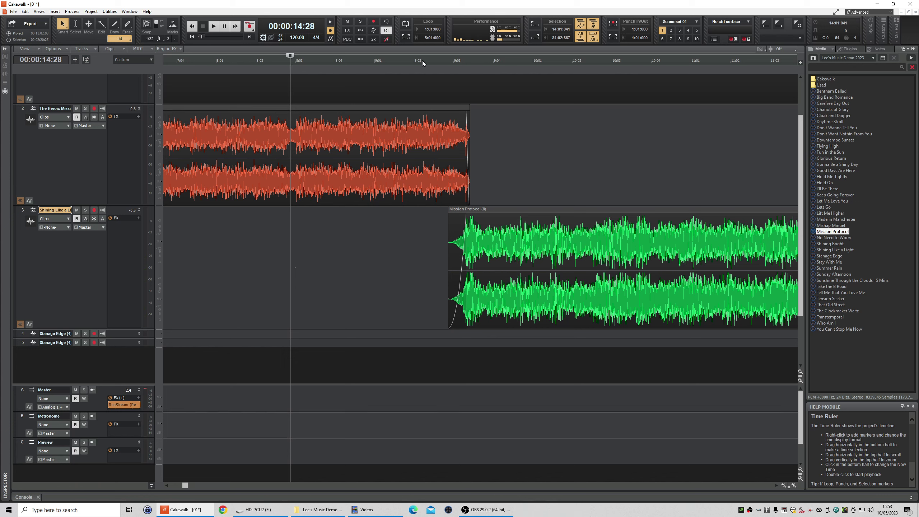
Examine closely how the last beat of The Heroic Mission at 00:00:17:05 lines up with Mission Protocol's fade-in.
left_click(422, 60)
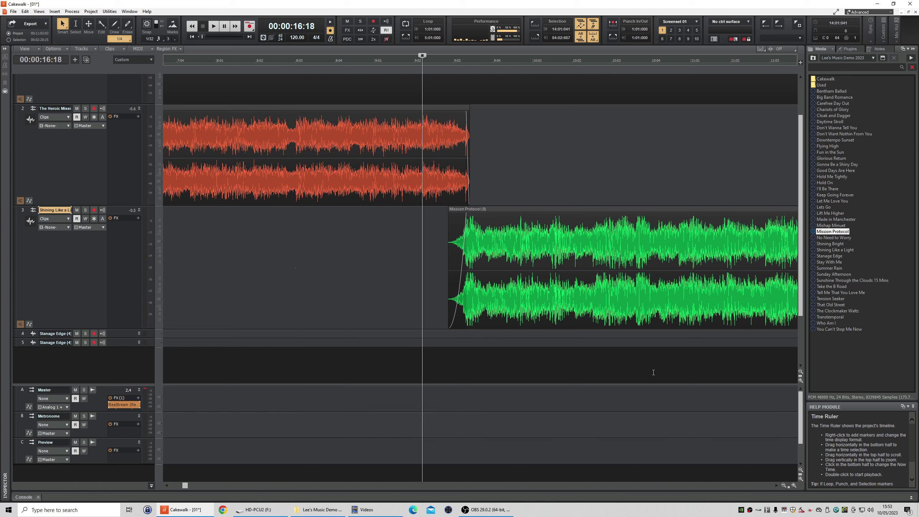
left_click(794, 487)
left_click(795, 487)
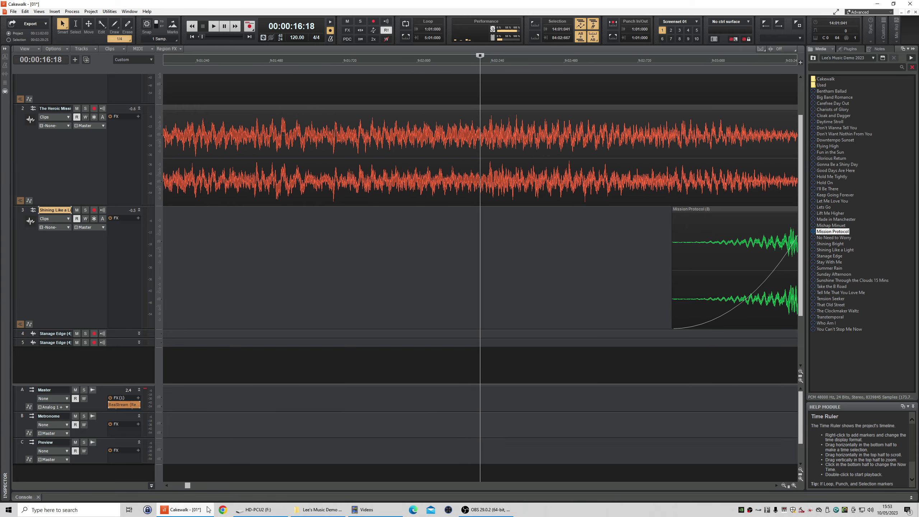
left_click_drag(187, 485, 188, 486)
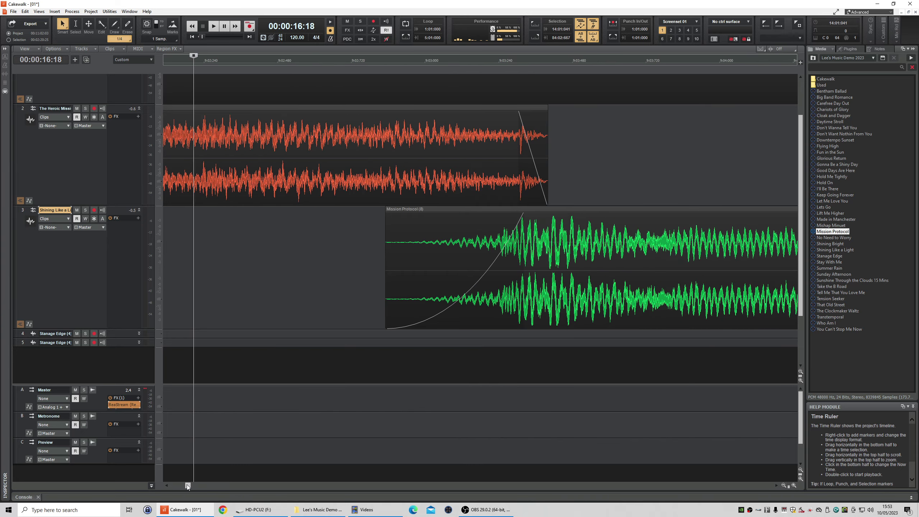
left_click(520, 136)
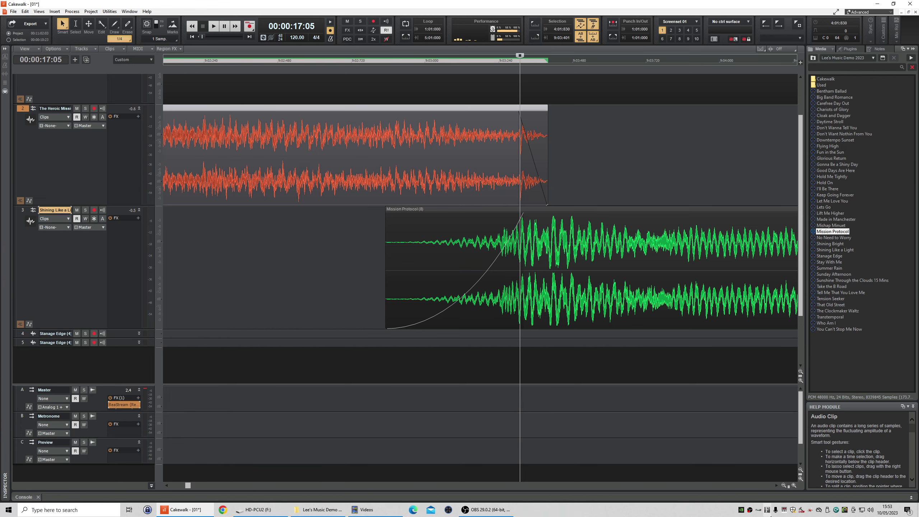
left_click(794, 485)
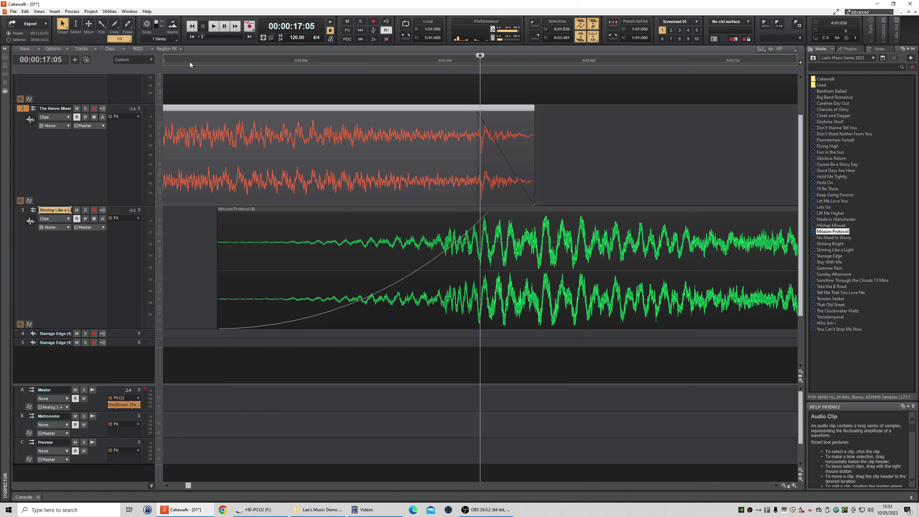
left_click(189, 62)
key("space")
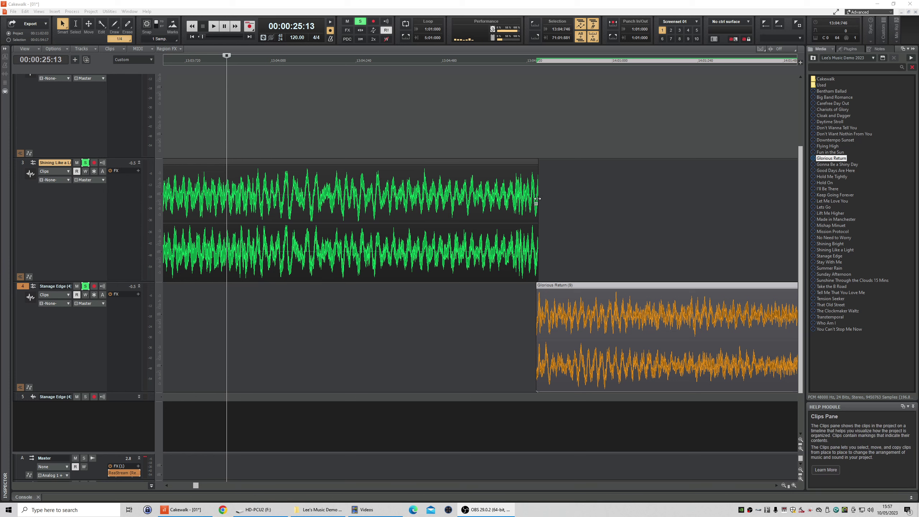
Unsolo track 4 and play the ending of the soloed track 3 clip by itself.
left_click(86, 287)
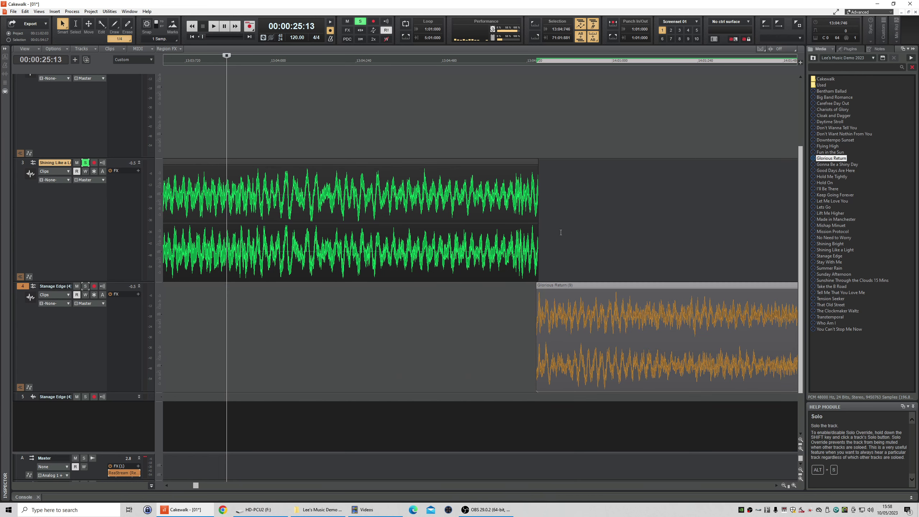
key("space")
key("space")
Solo track 4 instead of track 3 and play the opening of Glorious Return by itself.
left_click(85, 163)
left_click(86, 286)
key("space")
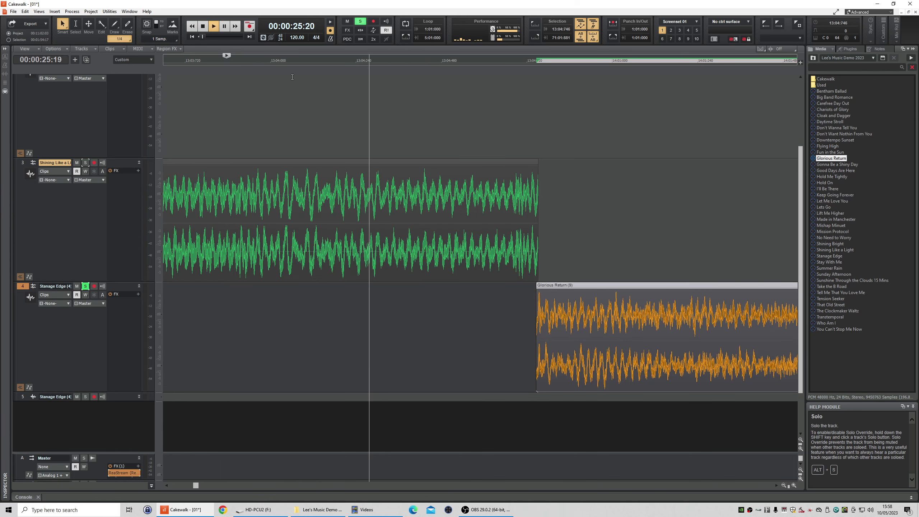
key("space")
Unsolo all tracks and play the join into Glorious Return twice from 00:00:25:13.
left_click(360, 21)
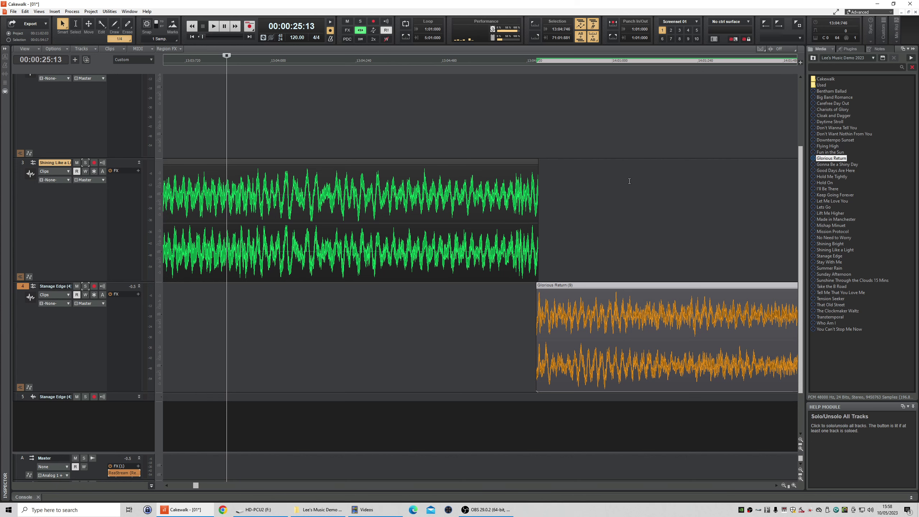
key("space")
key("space")
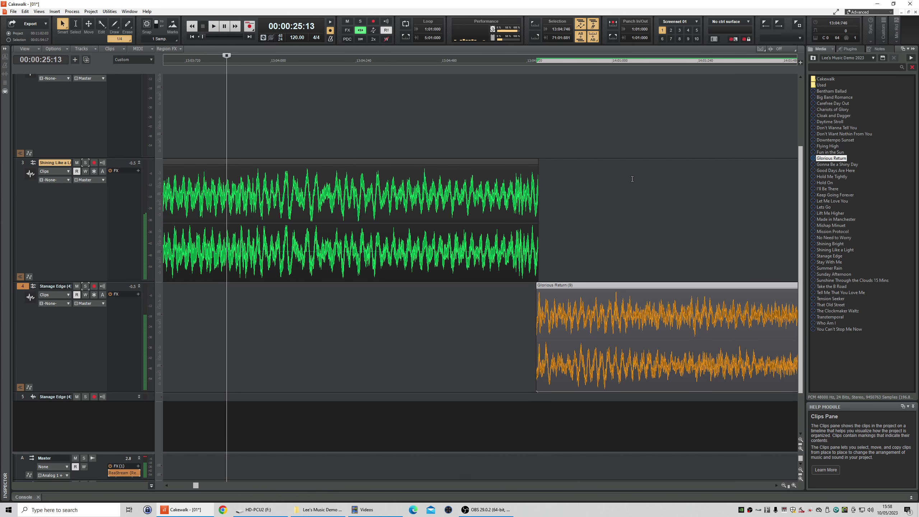
key("space")
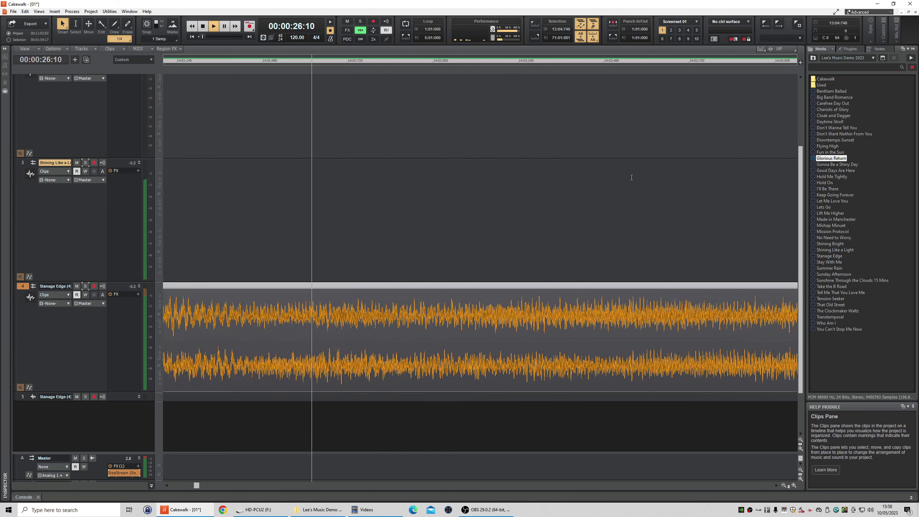
key("space")
Trim the end of the track 3 clip to Glorious Return's start and place the playhead there at 00:00:25:27.
scroll(553, 239, "down", 1)
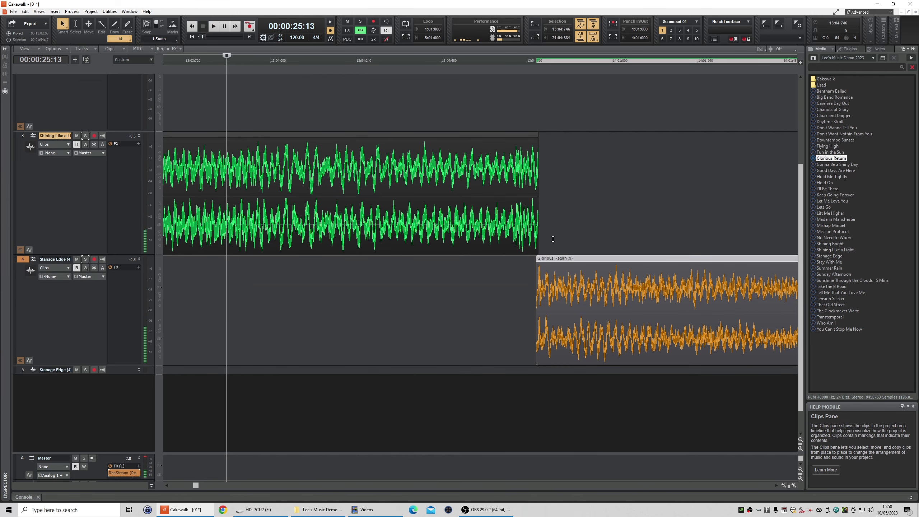
left_click_drag(537, 250, 537, 251)
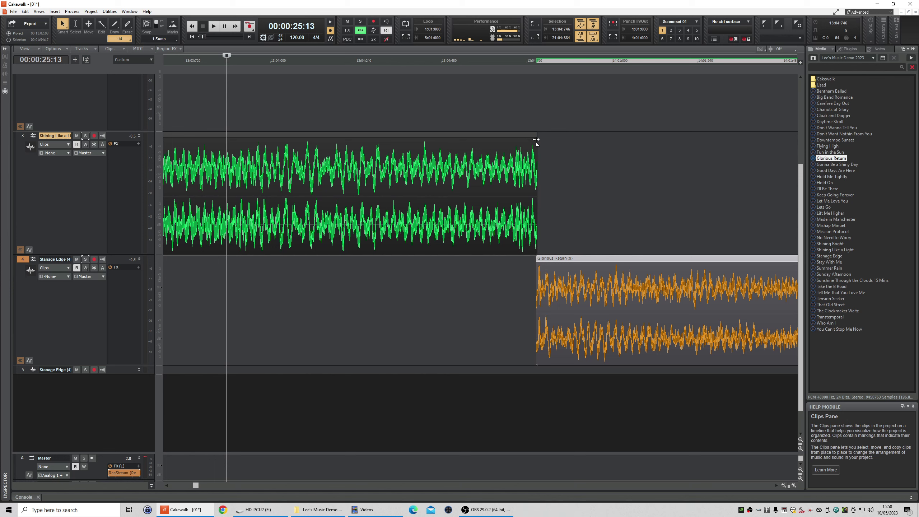
left_click(538, 62)
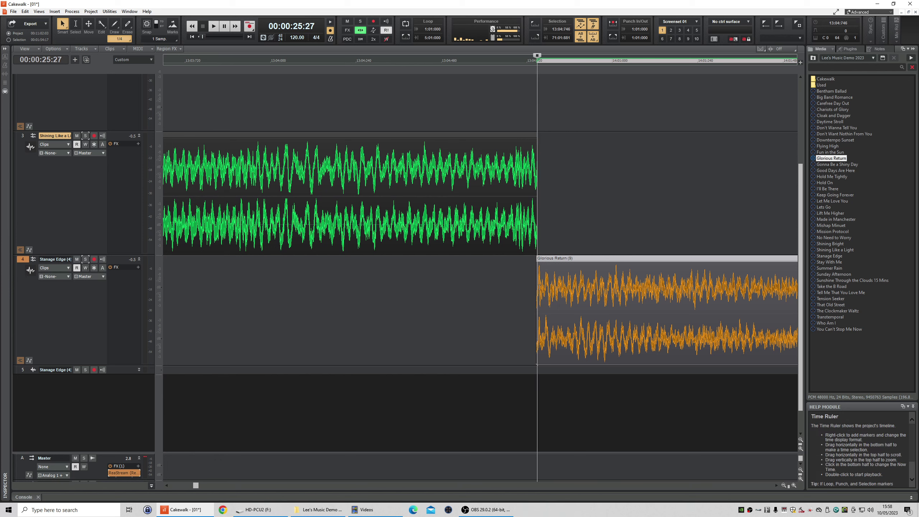
Extend both clips across the join, fading the track 3 clip out from 00:00:25:27 and Glorious Return in from 13:04:623 to that point.
left_click_drag(537, 220, 603, 217)
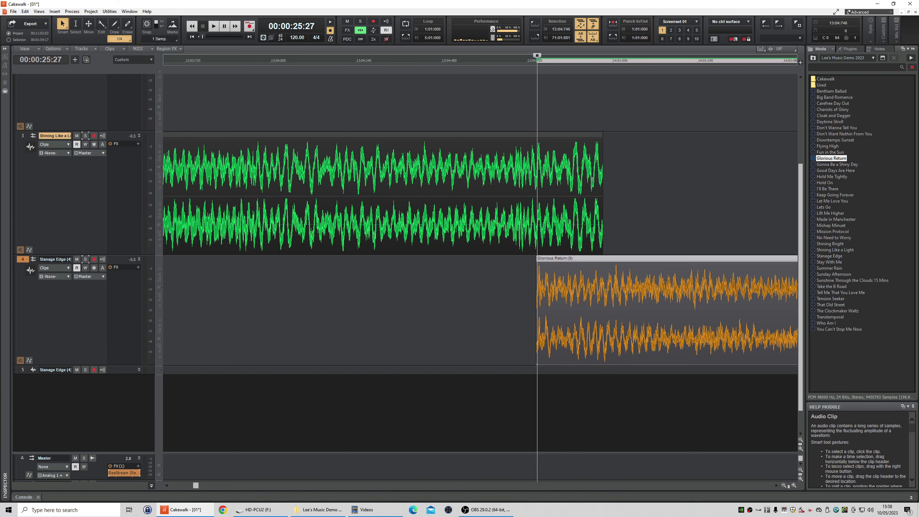
left_click_drag(601, 139, 537, 139)
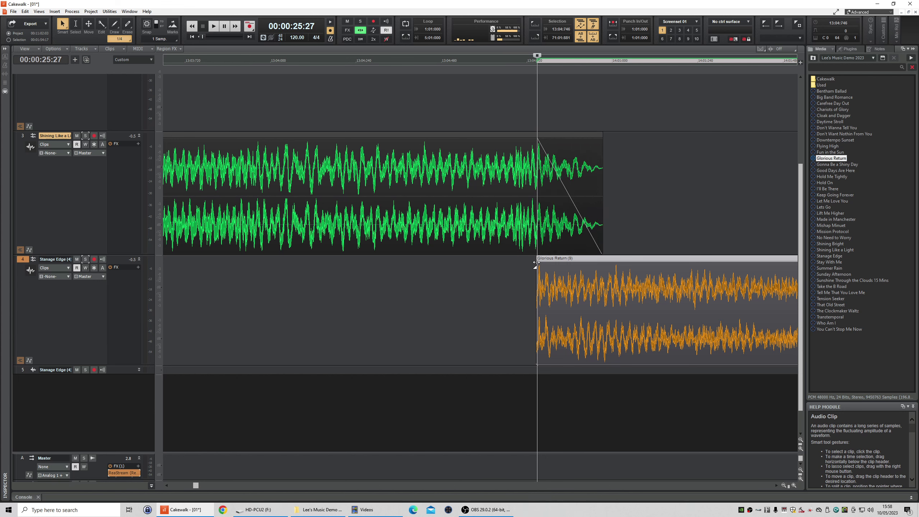
mouse_move(543, 269)
left_mouse_down()
mouse_move(498, 269)
mouse_move(538, 274)
left_mouse_up()
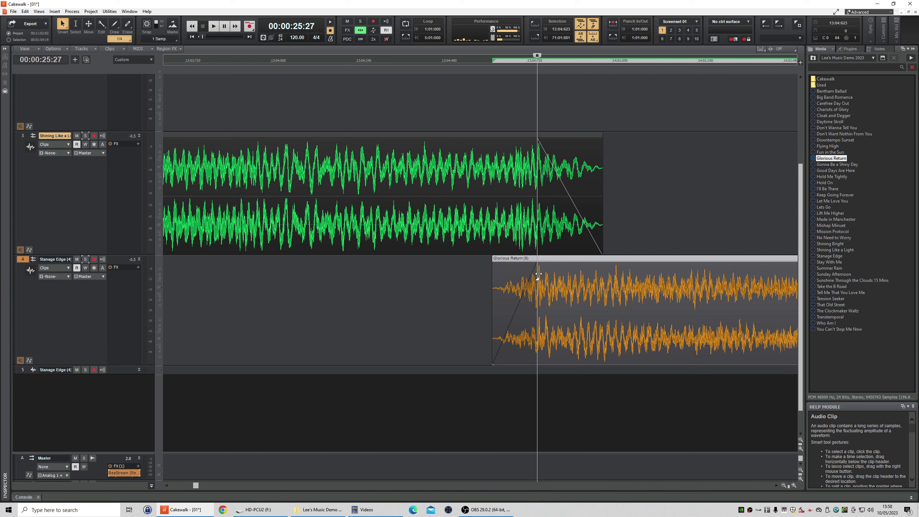
Play the crossfade into Glorious Return from 00:00:25:22 and with a longer lead-in from 00:00:25:00.
left_click(438, 61)
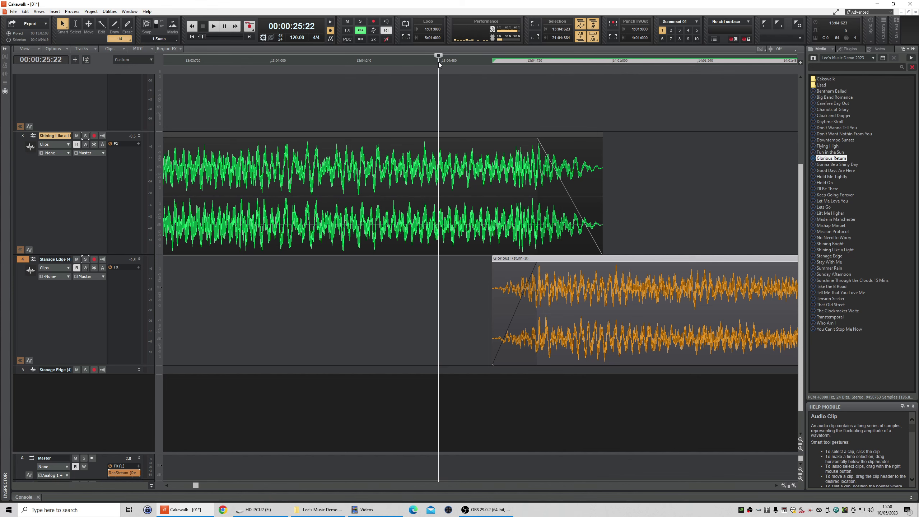
key("space")
key("space")
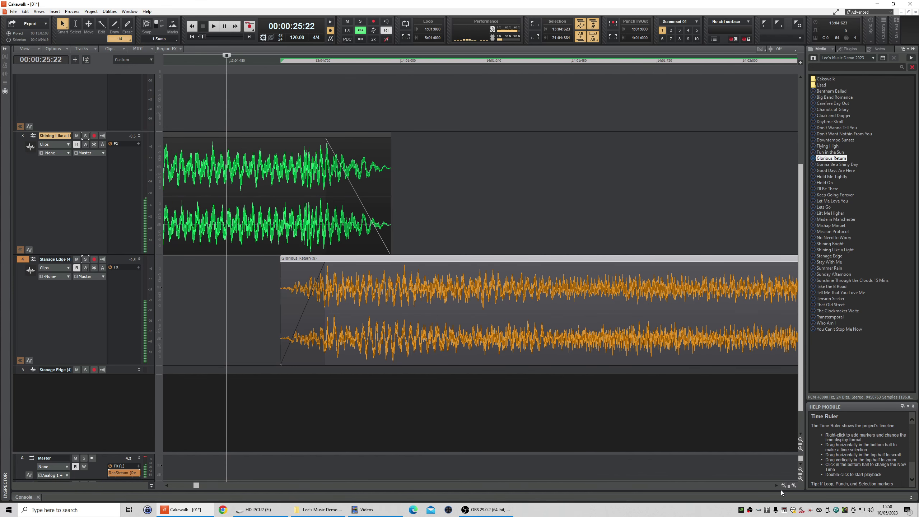
left_click(784, 485)
left_click(784, 486)
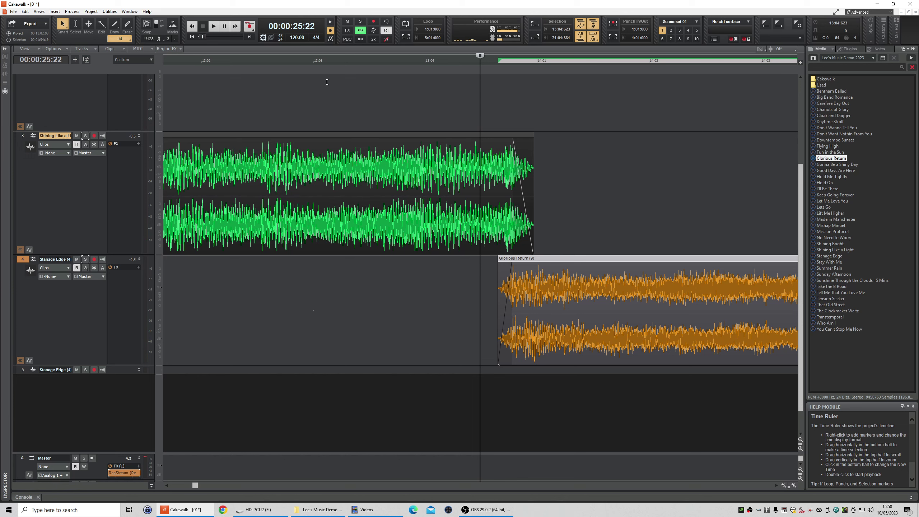
double_click(310, 63)
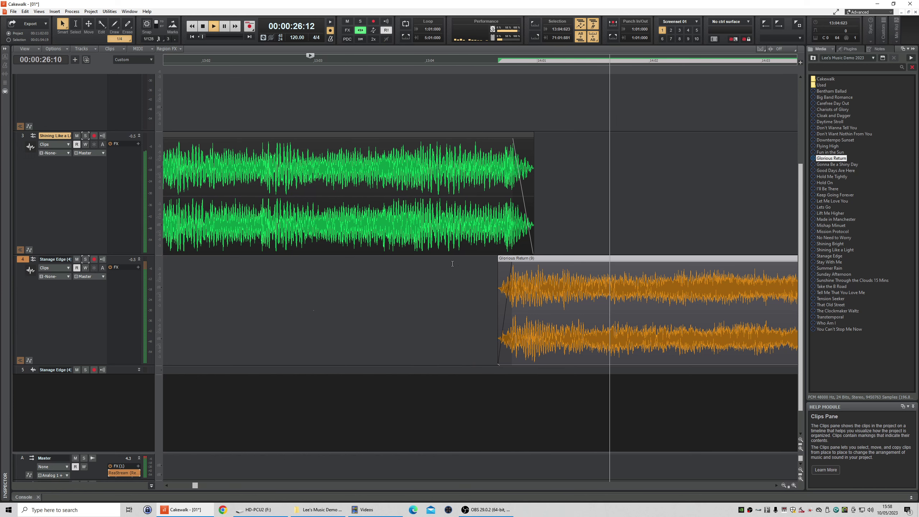
key("space")
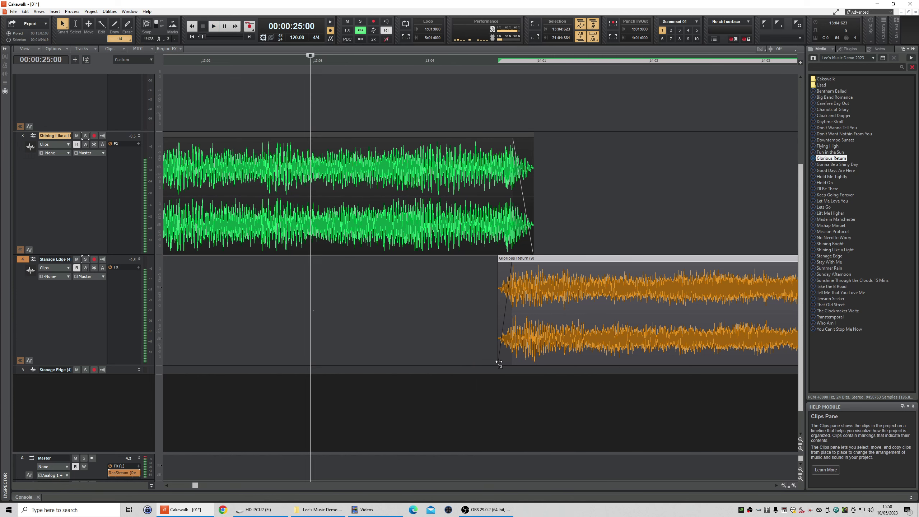
Extend Glorious Return's start back to 13:04:171 with a Slow Curve fade-in and play the join from 00:00:25:00.
left_click_drag(499, 362, 445, 361)
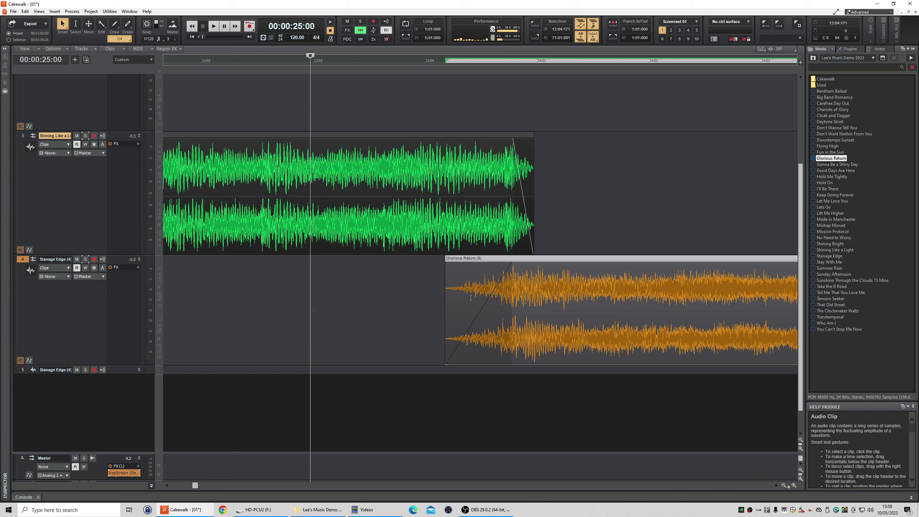
right_click(509, 263)
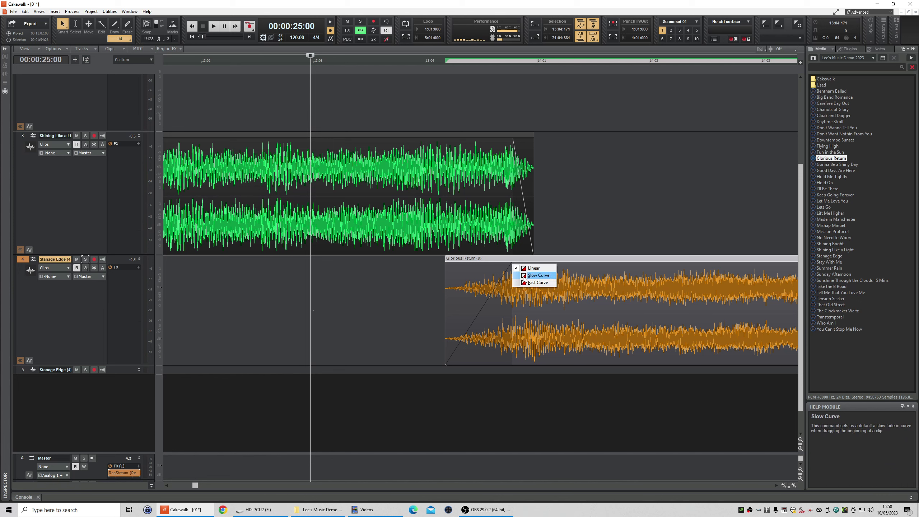
left_click(524, 276)
key("space")
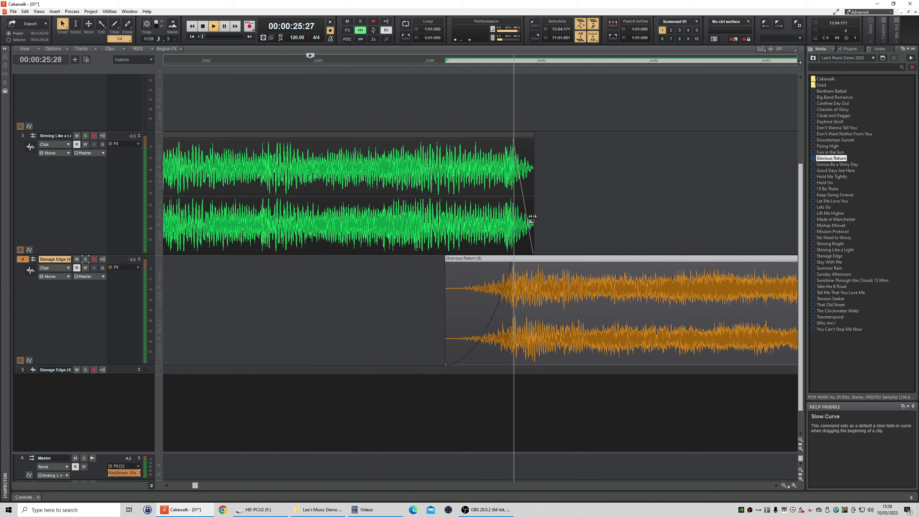
key("space")
Extend the end of the track 3 clip to 14:01:541 and set its fade-out to Slow Curve.
left_click_drag(451, 249, 516, 250)
right_click(430, 137)
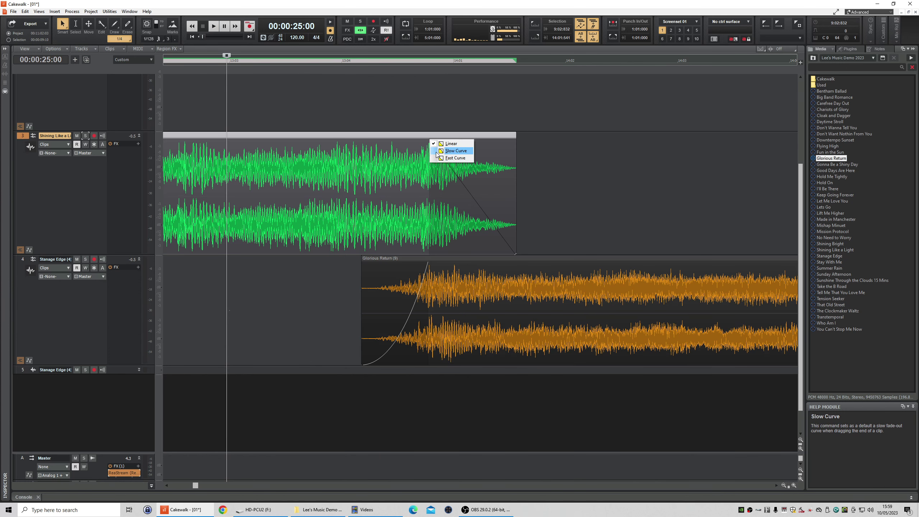
left_click(436, 155)
Play the crossfade into Glorious Return twice from 00:00:25:00, using a wider timeline view for the second pass.
key("space")
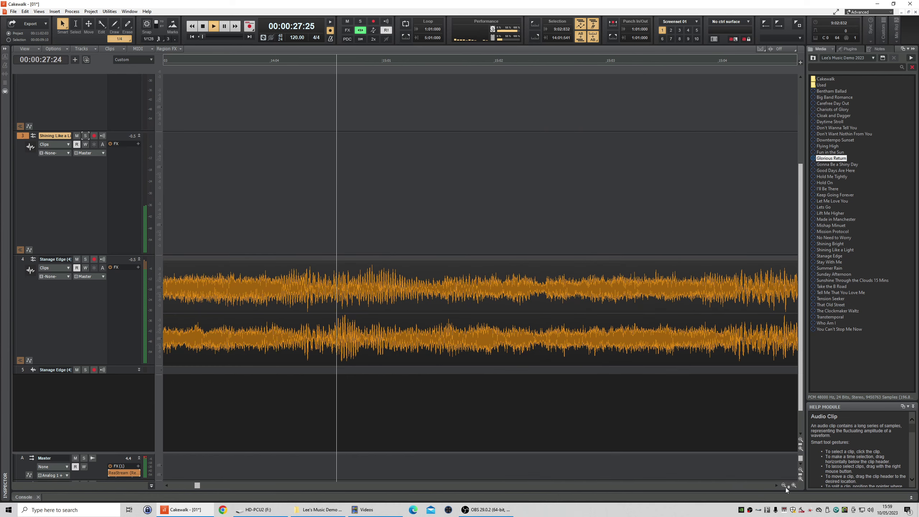
key("space")
left_click(783, 486)
left_click(783, 486)
key("space")
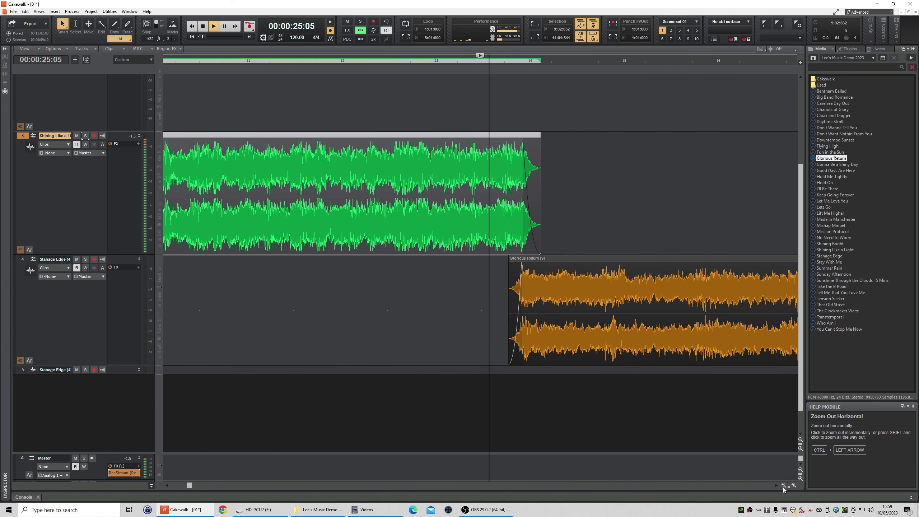
key("space")
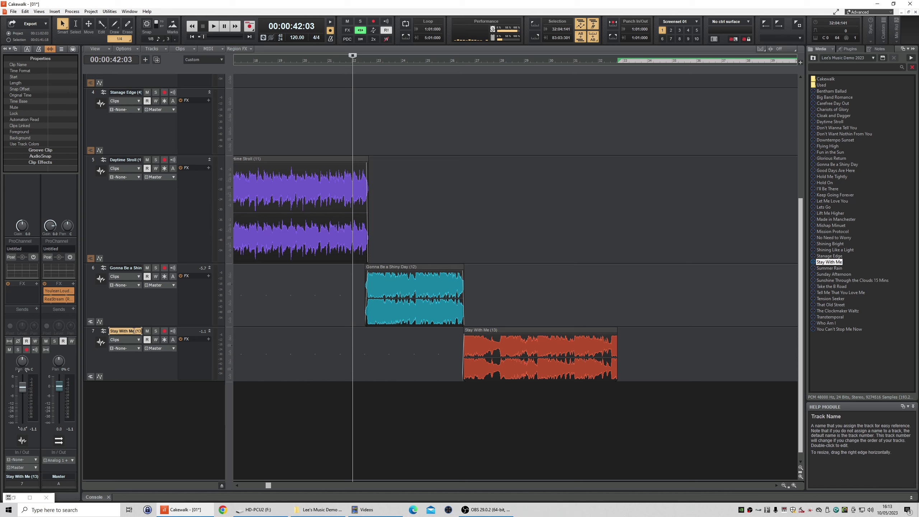
Examine the whole seven-track clip arrangement, from the opening track down to the Stay With Me clip.
left_click(544, 332)
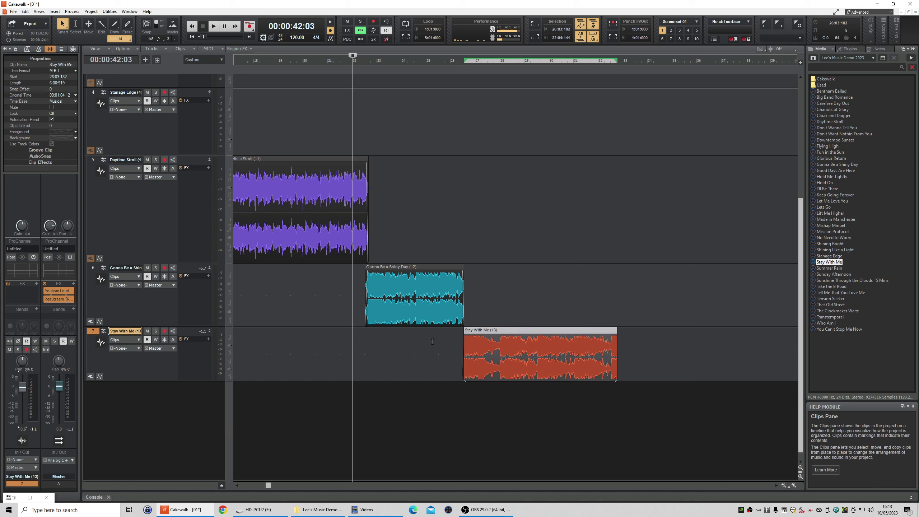
scroll(445, 379, "up", 5)
scroll(444, 380, "down", 3)
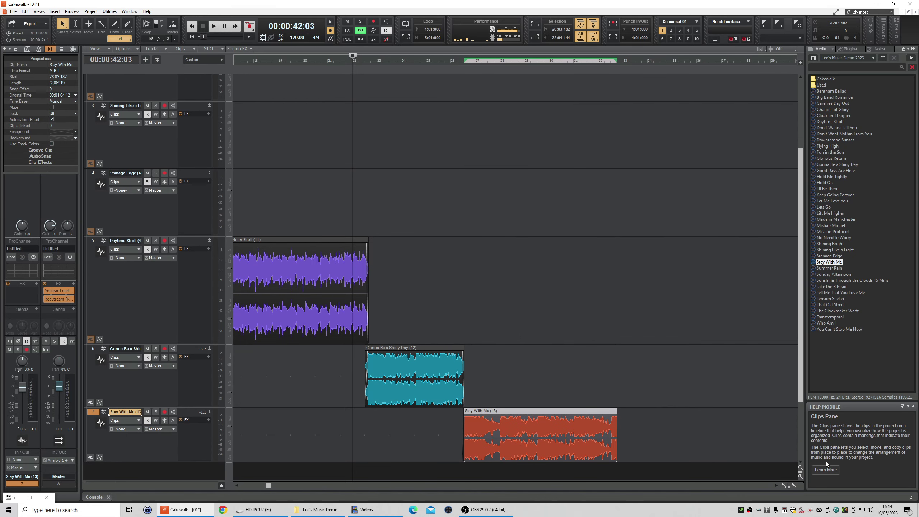
left_click(784, 485)
left_click(784, 485)
scroll(399, 294, "up", 3)
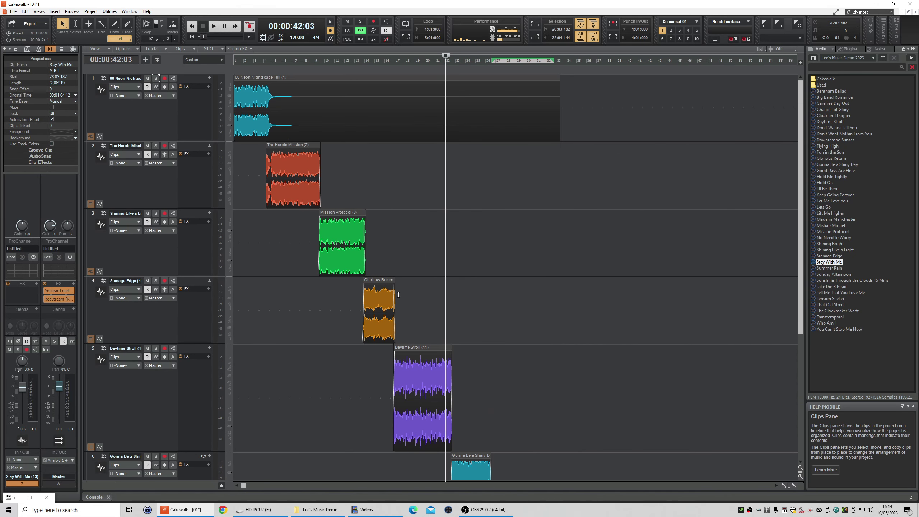
scroll(486, 355, "down", 5)
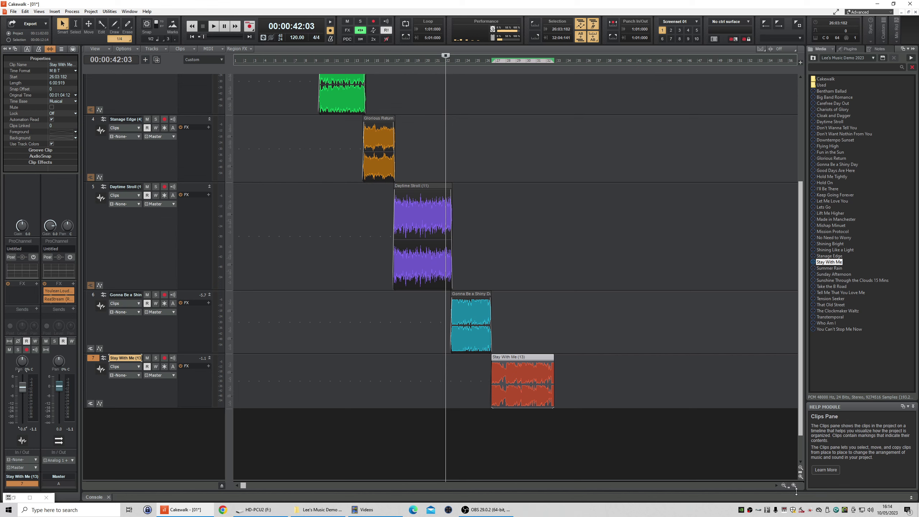
left_click(794, 485)
left_click(793, 485)
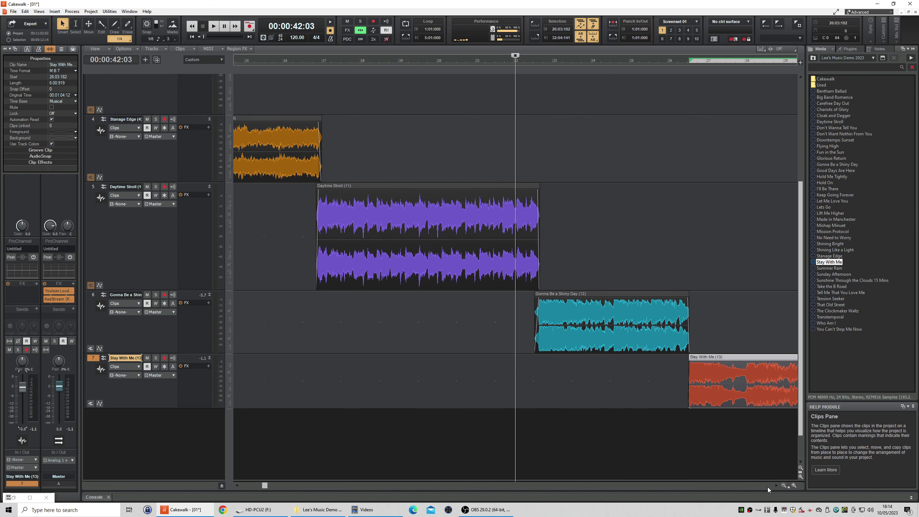
Play from just before the Daytime Stroll join through Gonna Be a Shiny Day and into Stay With Me.
left_click(661, 62)
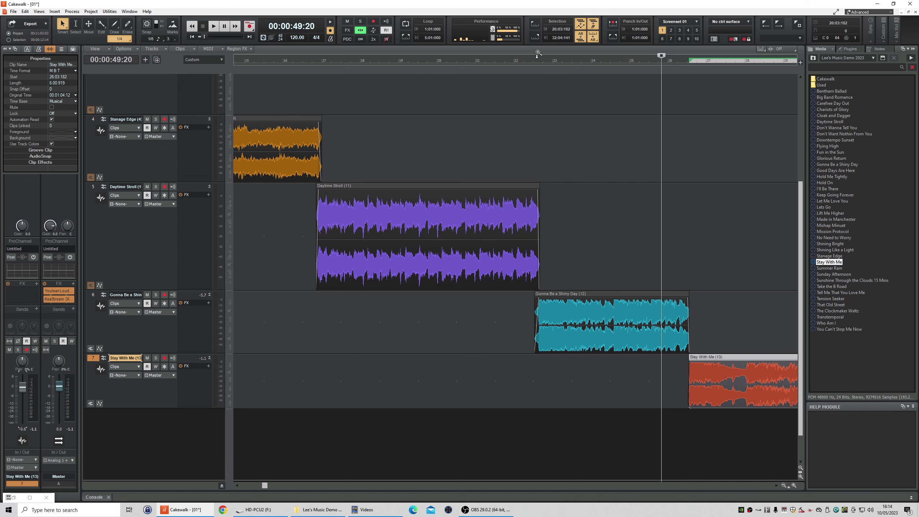
double_click(527, 62)
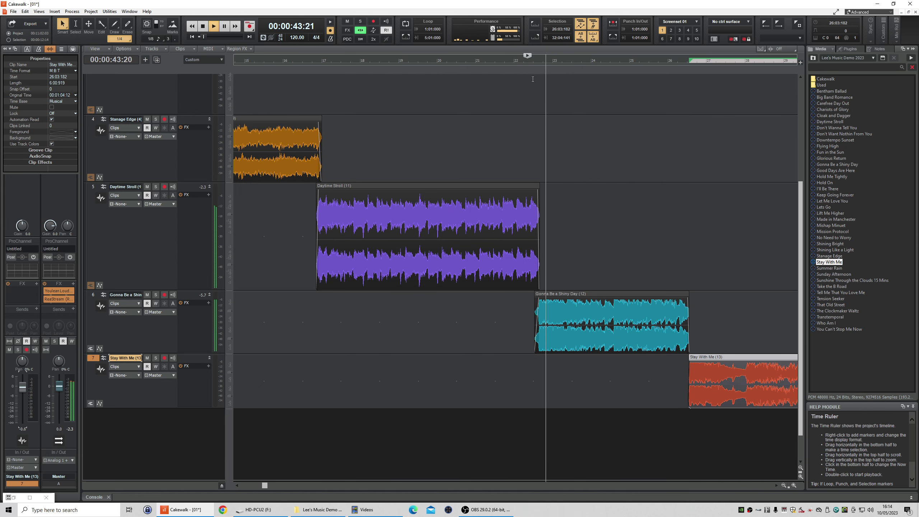
left_click(794, 485)
left_click(793, 485)
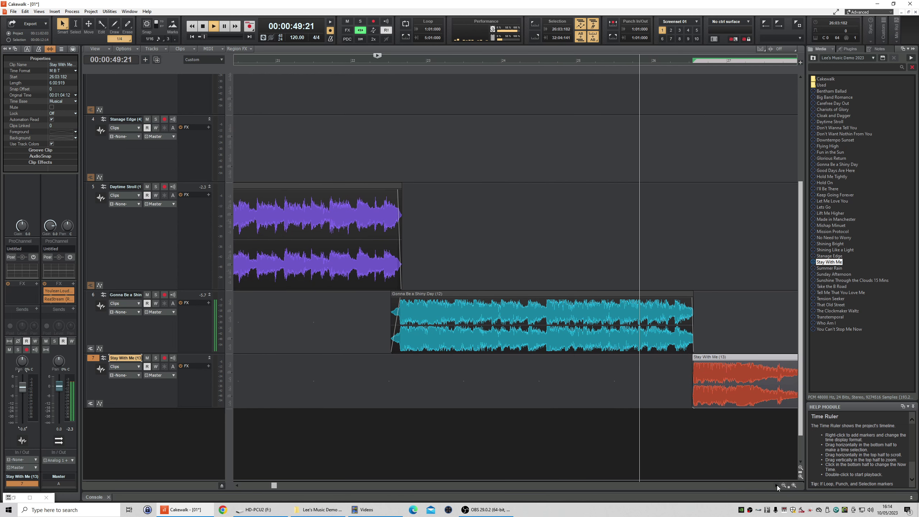
left_click(777, 485)
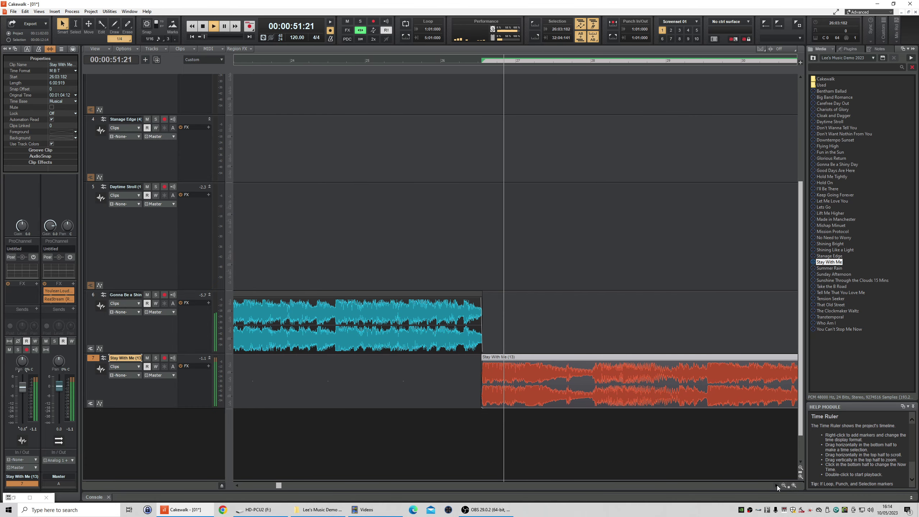
Play the later part of Gonna Be a Shiny Day twice from 00:00:48:06.
left_click(373, 63)
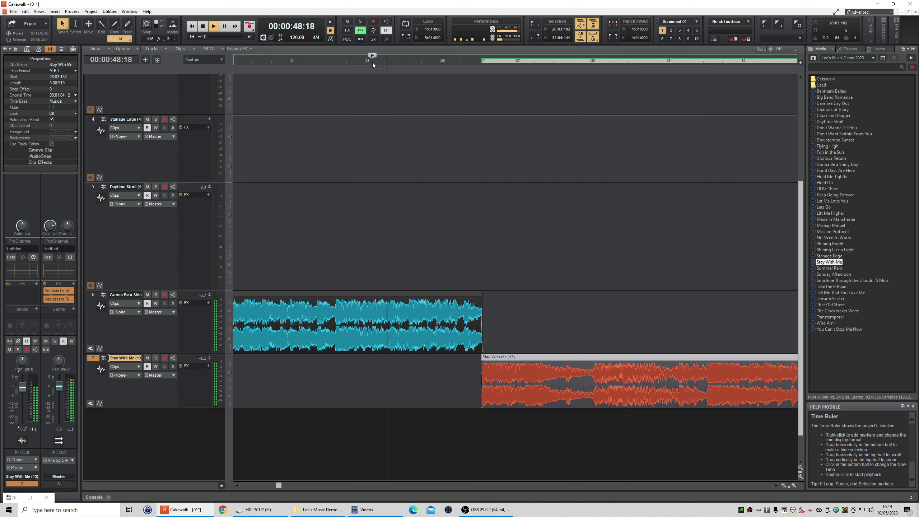
key("space")
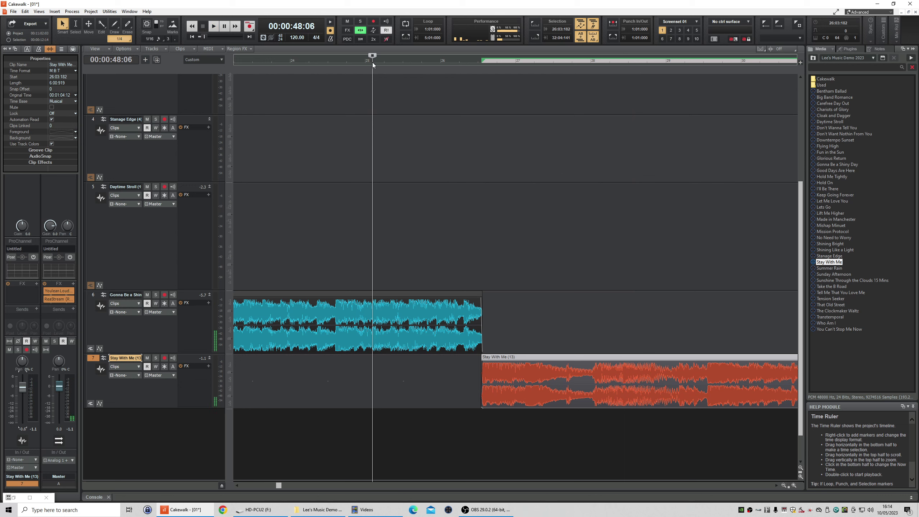
key("space")
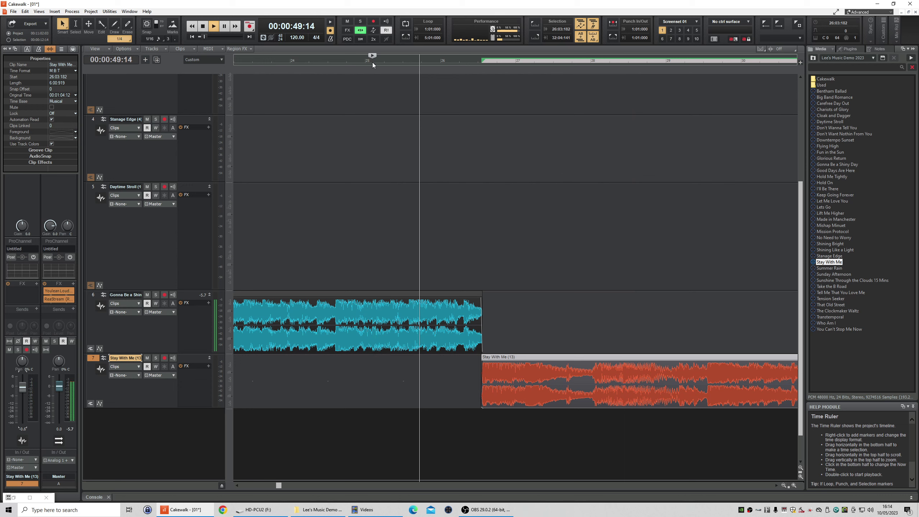
key("space")
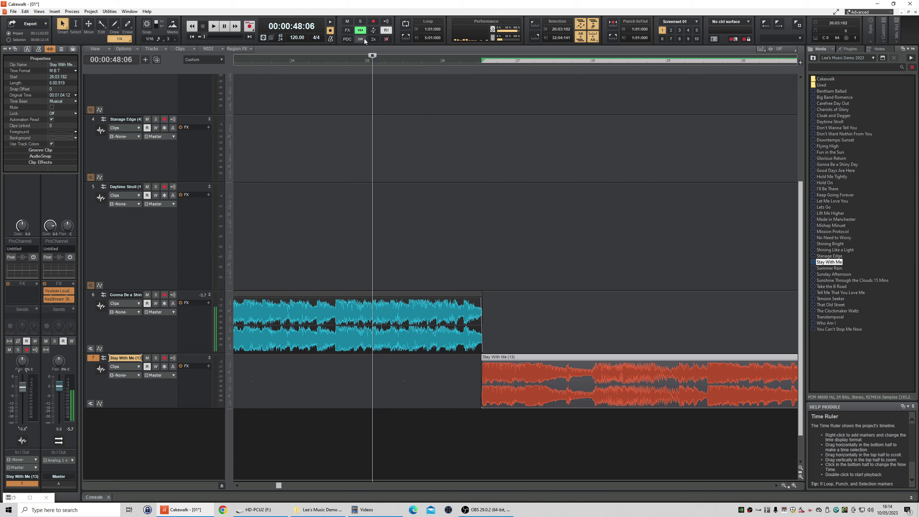
Play the join from Gonna Be a Shiny Day into Stay With Me, starting at 00:00:47:02.
left_click(330, 63)
key("space")
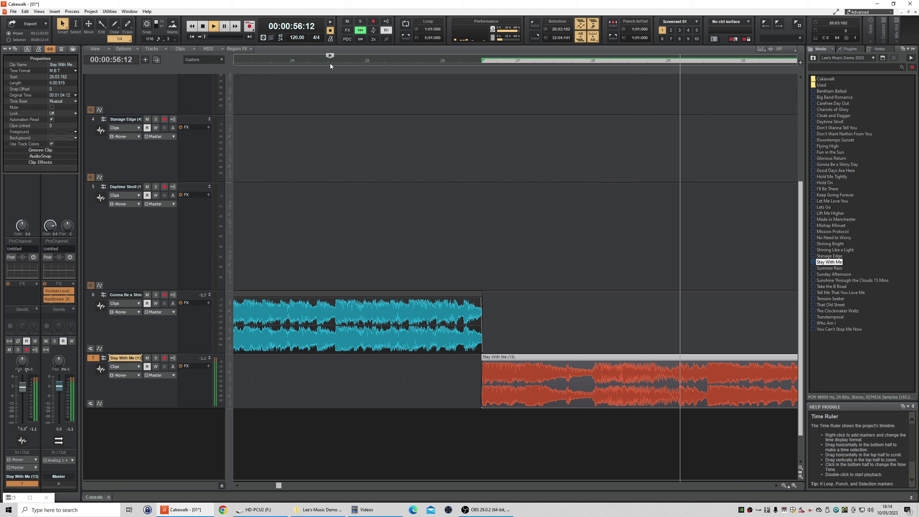
key("space")
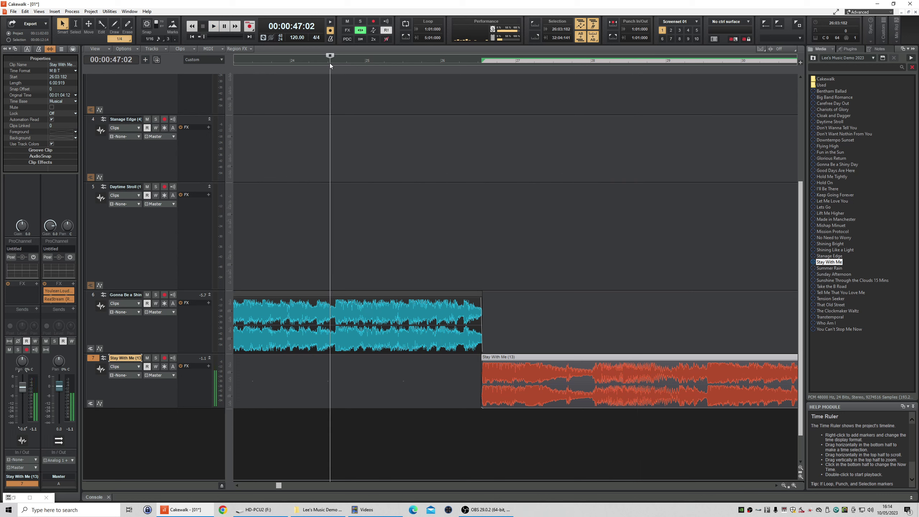
Place the playhead on the last beat of the Gonna Be a Shiny Day clip at 00:00:50:19.
left_click(441, 62)
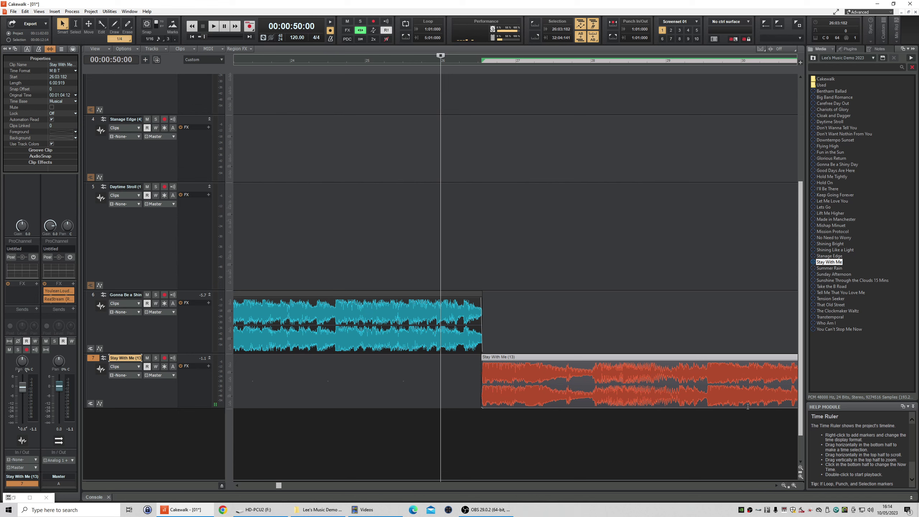
left_click(795, 486)
left_click(795, 487)
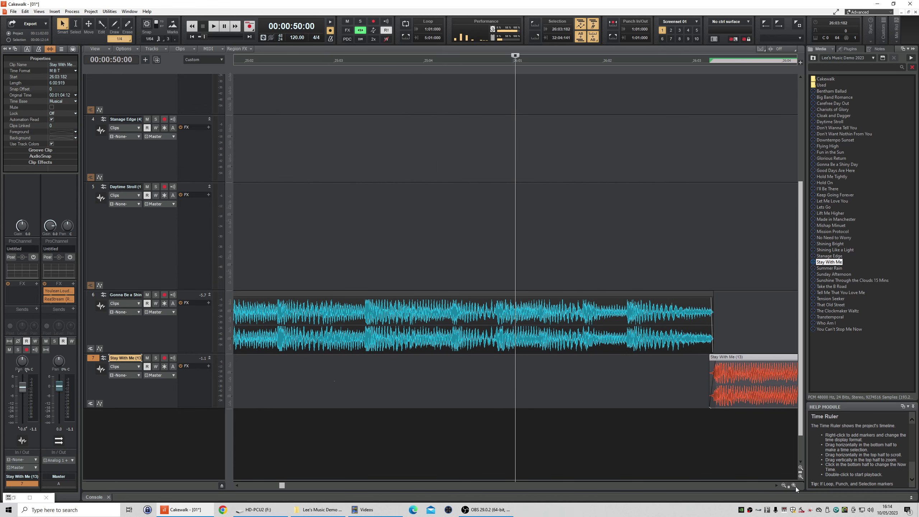
left_click(629, 65)
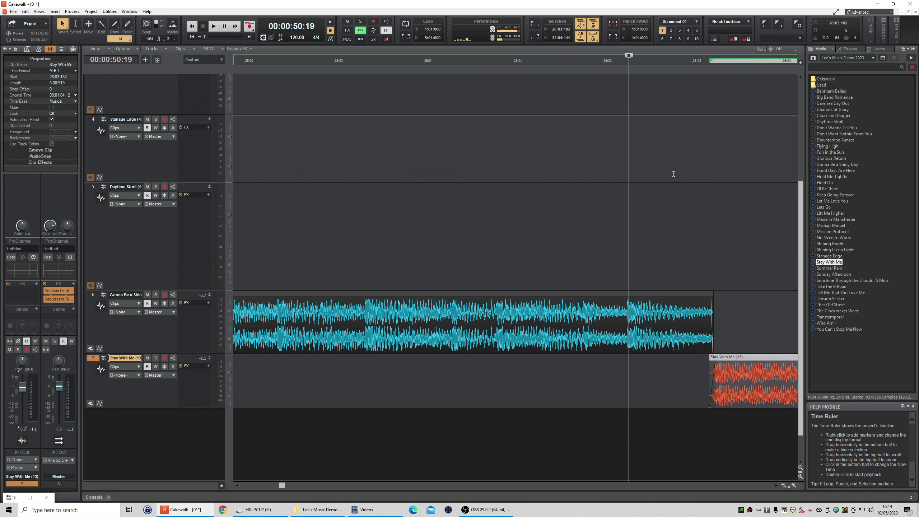
left_click(776, 485)
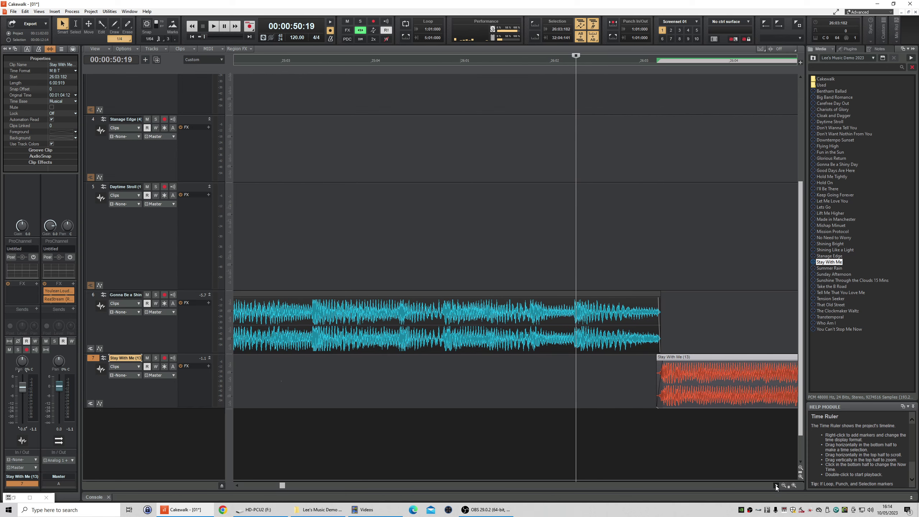
left_click(795, 485)
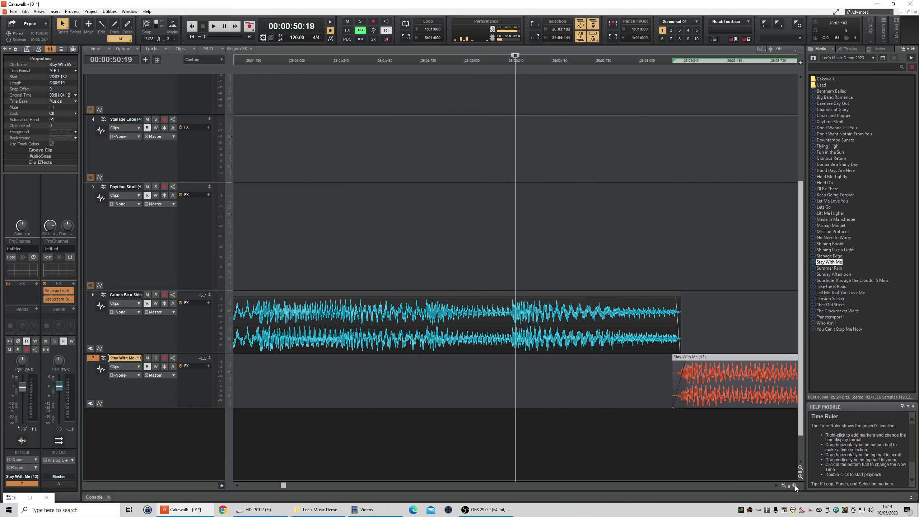
Play from the last beat of Gonna Be a Shiny Day at 00:00:50:19 across the join into Stay With Me.
scroll(749, 446, "down", 1)
scroll(742, 446, "up", 2)
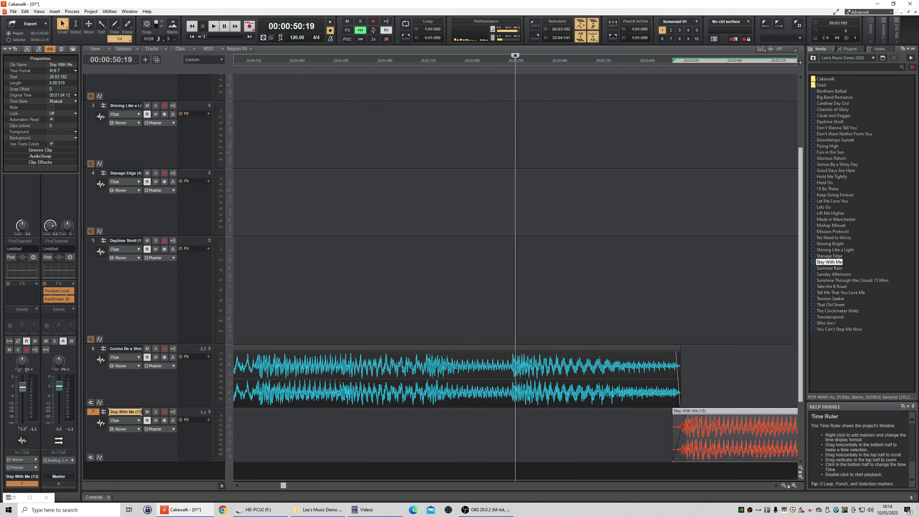
scroll(732, 447, "down", 2)
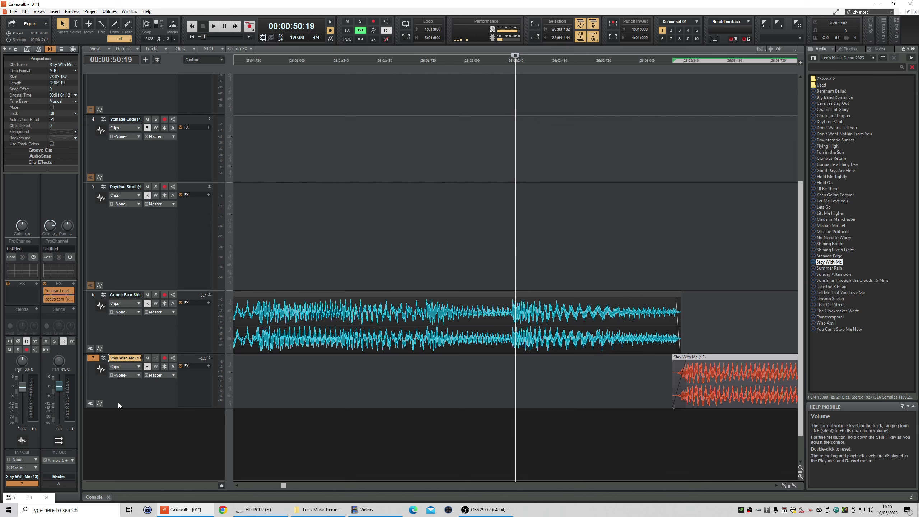
key("space")
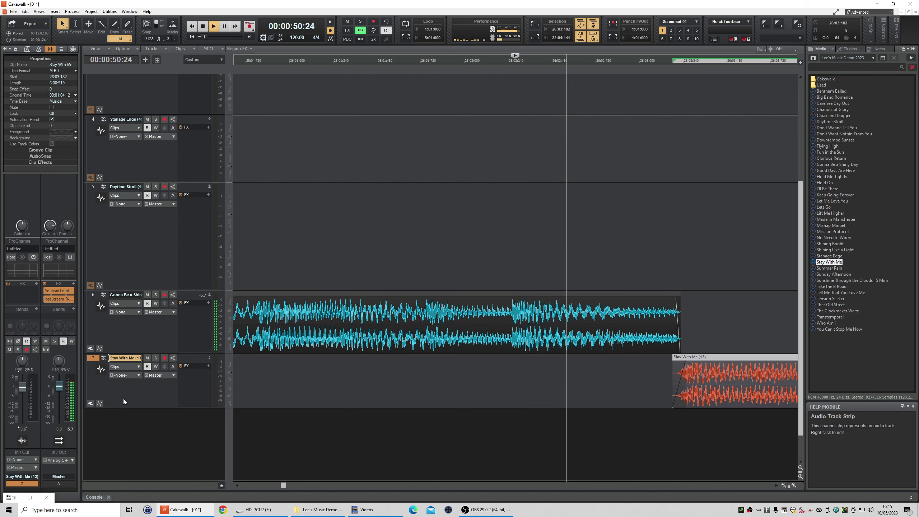
key("space")
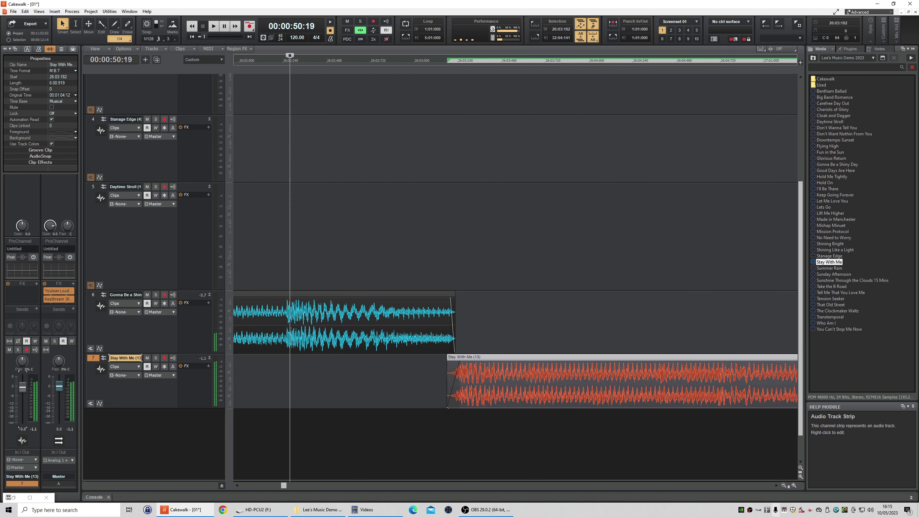
Undo the last shortening of the Daytime Stroll clip's end on track 5.
left_click(784, 485)
left_click(784, 485)
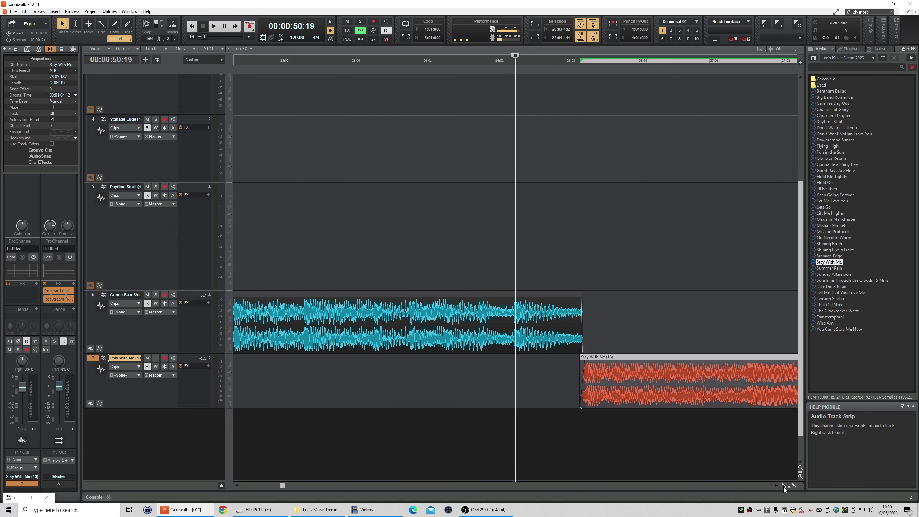
left_click(784, 485)
left_click(783, 485)
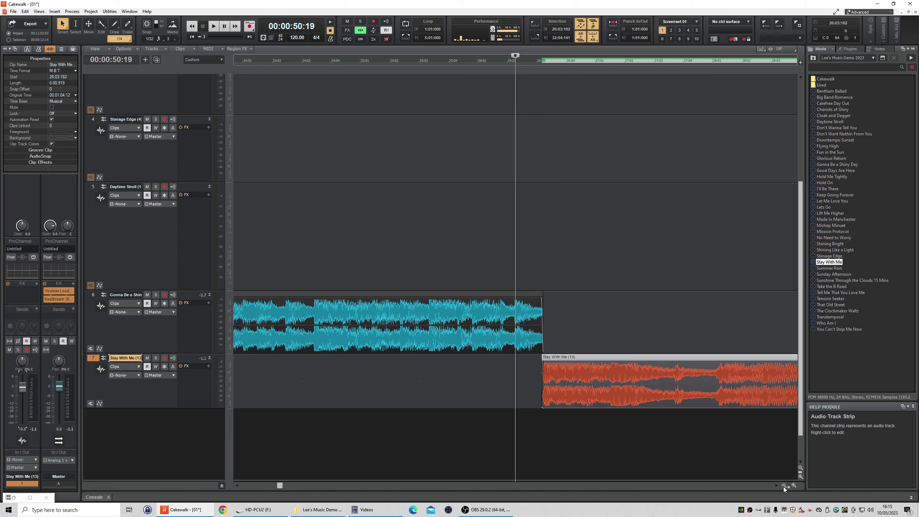
left_click(783, 486)
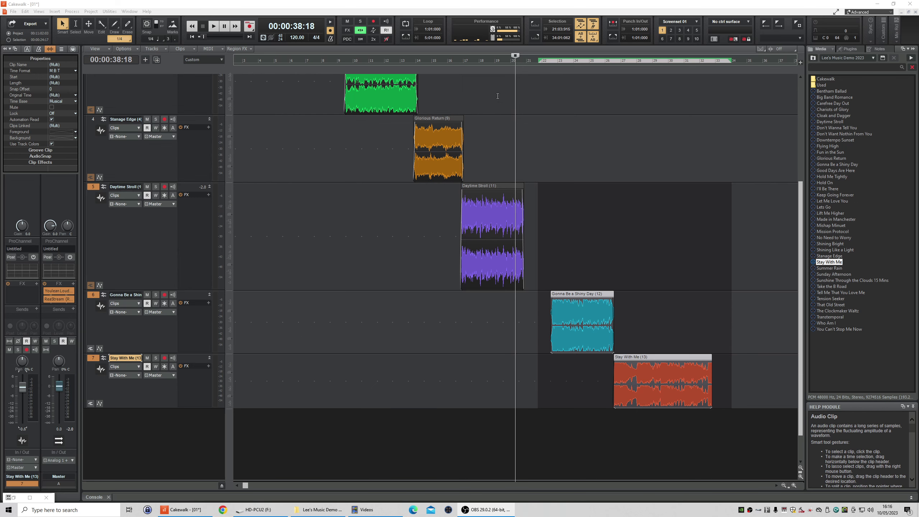
left_click(25, 11)
key("Escape")
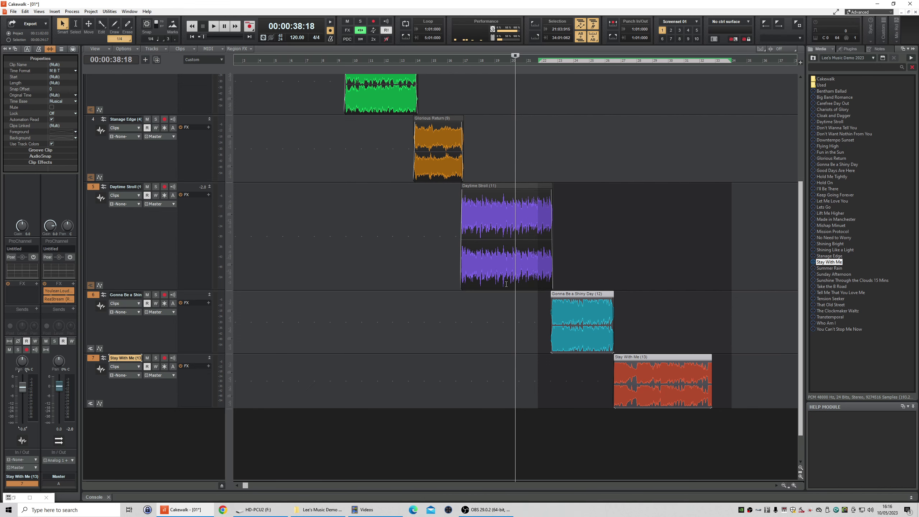
Play the Daytime Stroll clip on track 5 from 00:00:38:18, and reapply the undone shortening of its end.
scroll(460, 206, "up", 5)
scroll(459, 206, "down", 4)
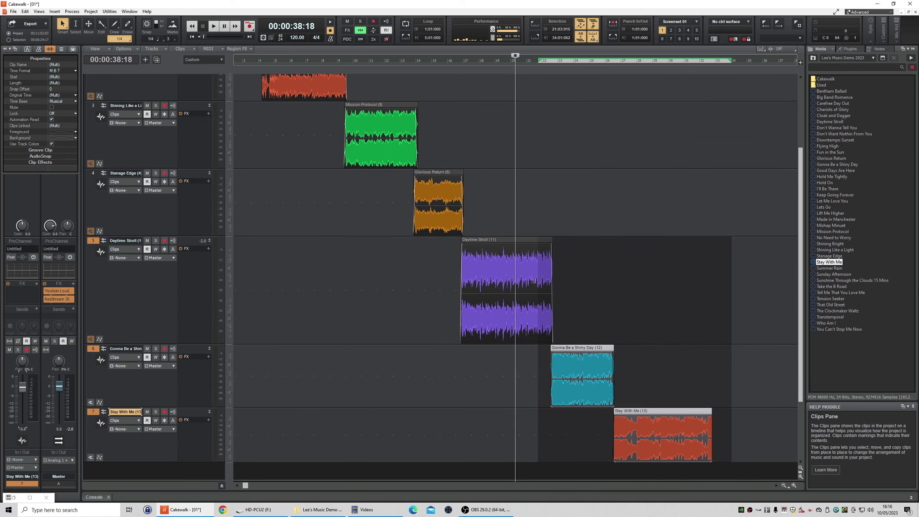
left_click(515, 243)
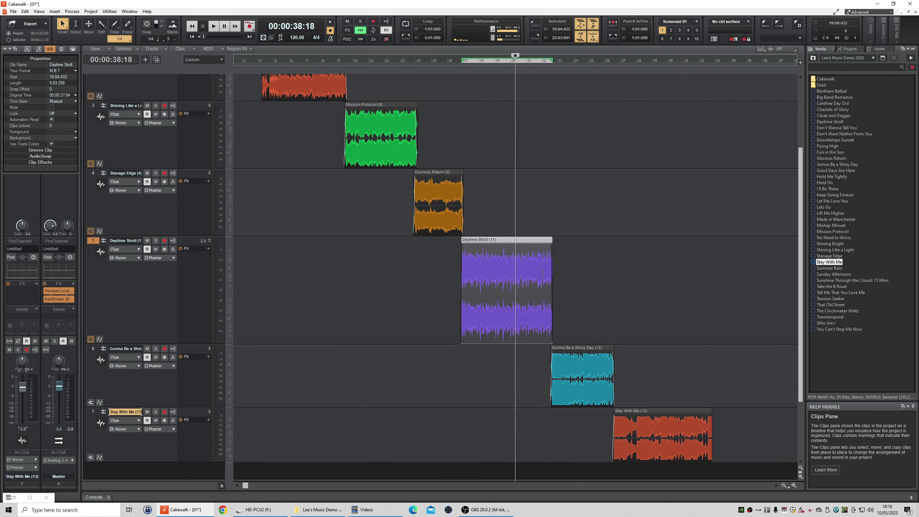
key("space")
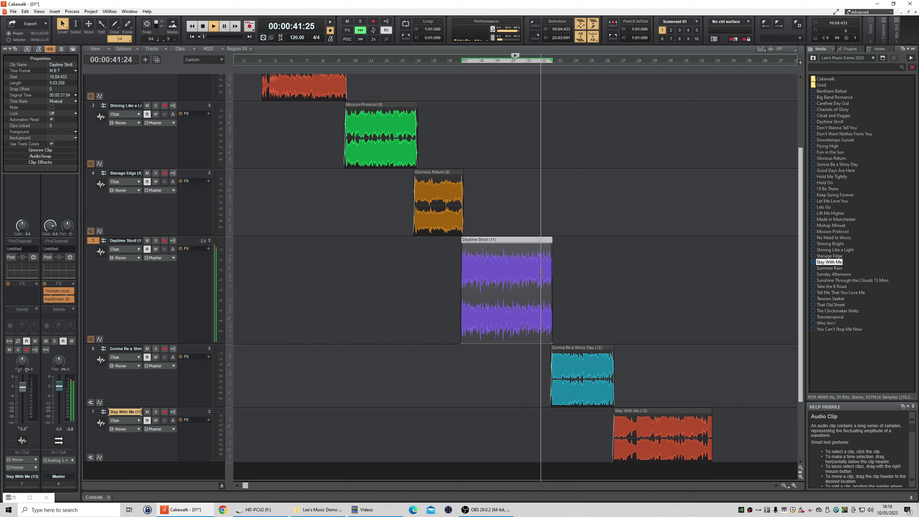
key("space")
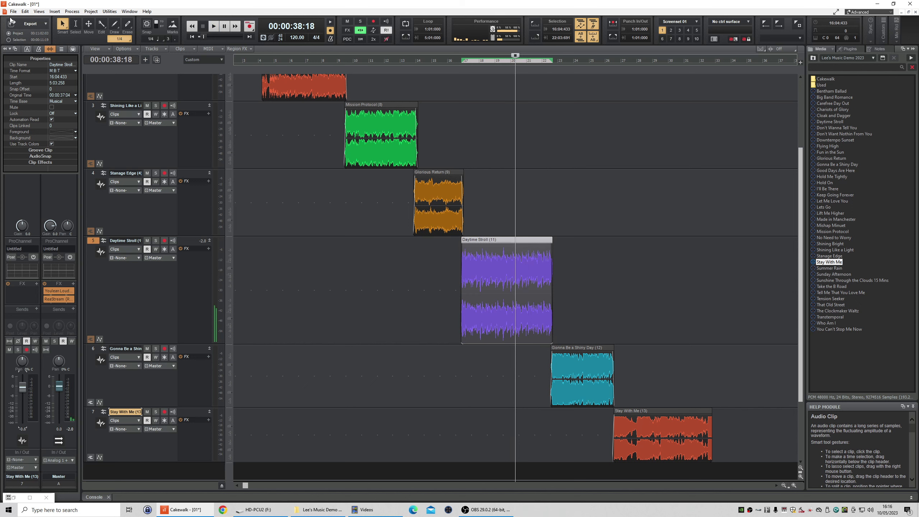
left_click(26, 11)
left_click(29, 28)
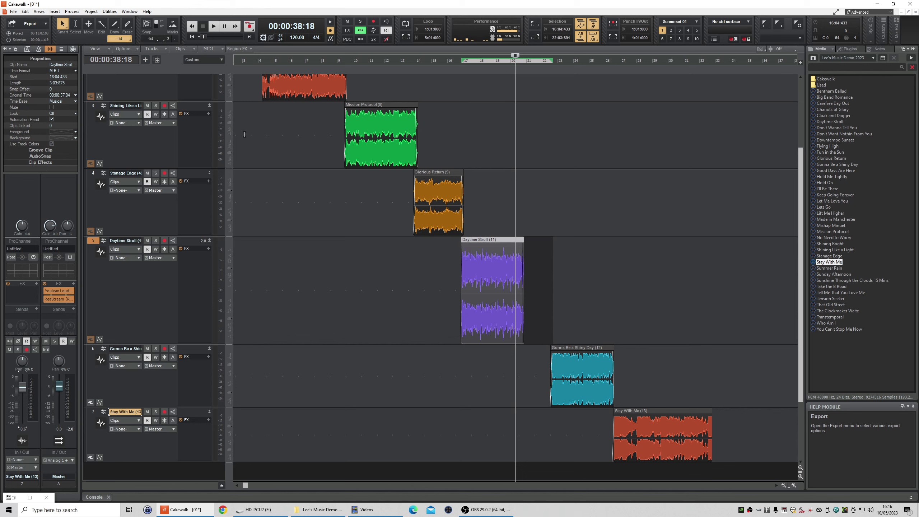
Move the Gonna Be a Shiny Day and Stay With Me clips together earlier to overlap Daytime Stroll's end, and play the join.
left_click_drag(552, 320, 749, 375)
left_click(794, 485)
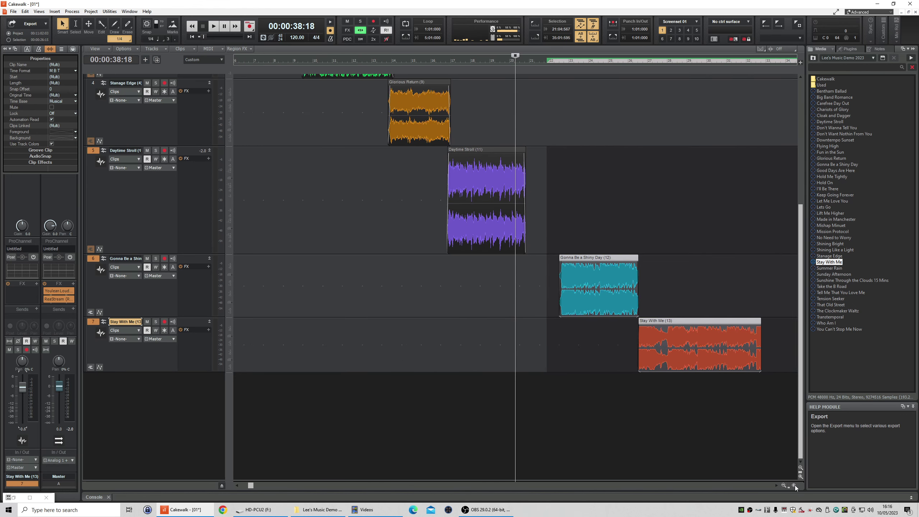
left_click(794, 485)
left_click(794, 485)
left_click(794, 485)
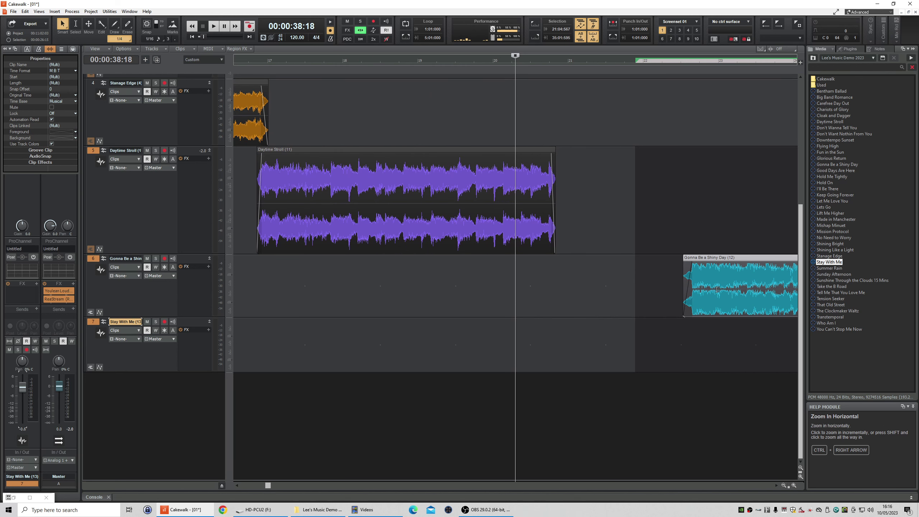
left_click_drag(715, 257, 571, 270)
key("space")
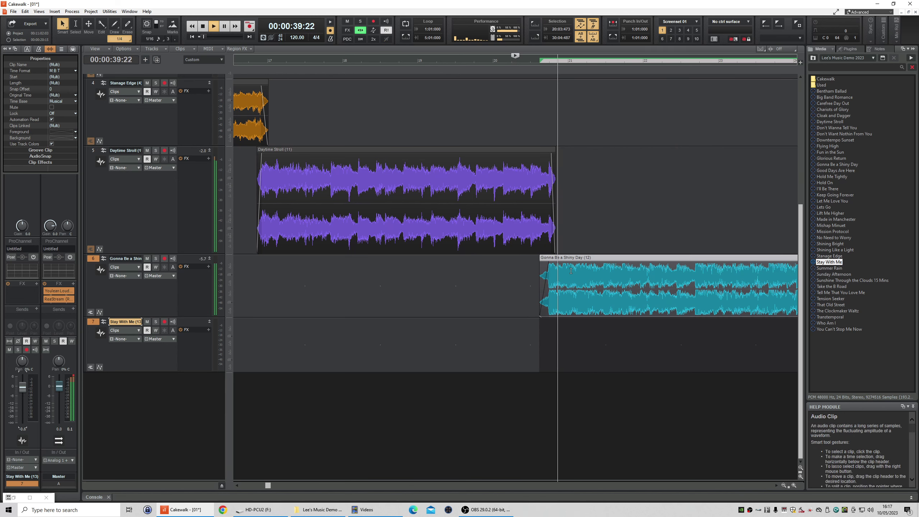
key("space")
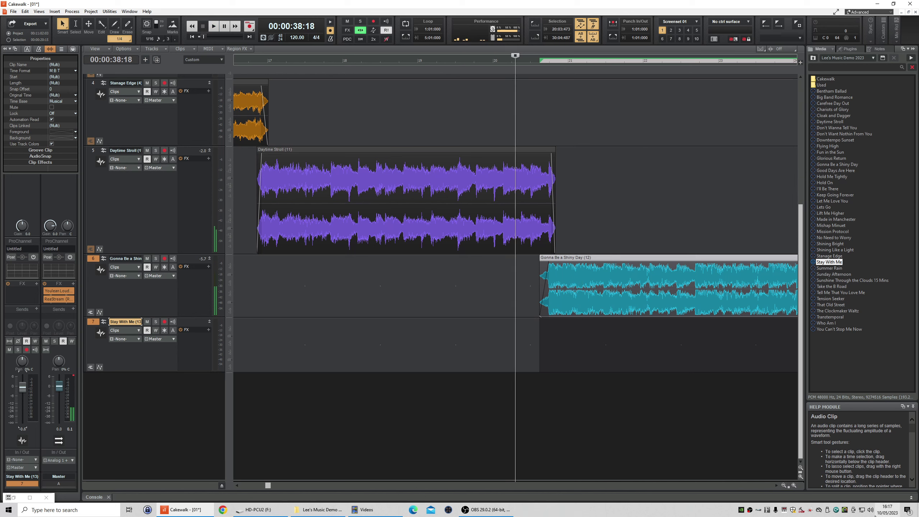
Place the playhead at 00:00:39:04, just before the start of the Gonna Be a Shiny Day clip.
left_click(794, 485)
left_click(793, 485)
left_click(794, 486)
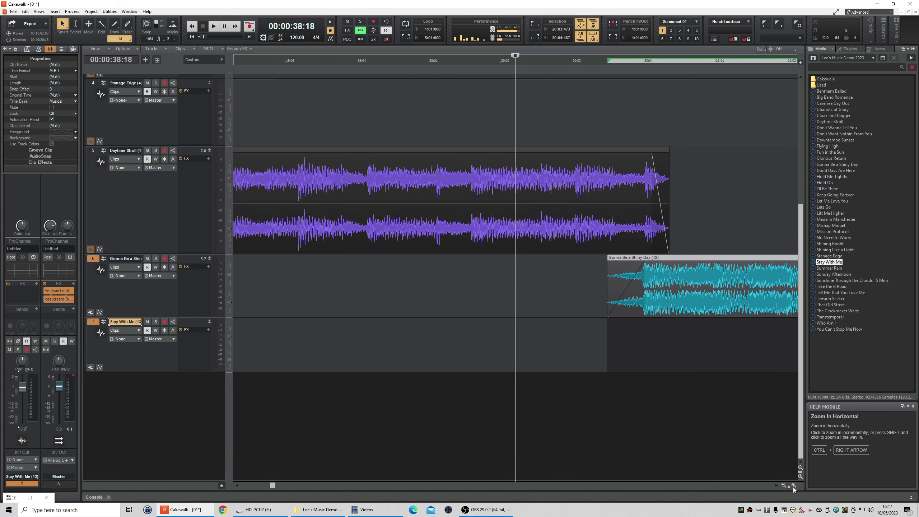
left_click(594, 59)
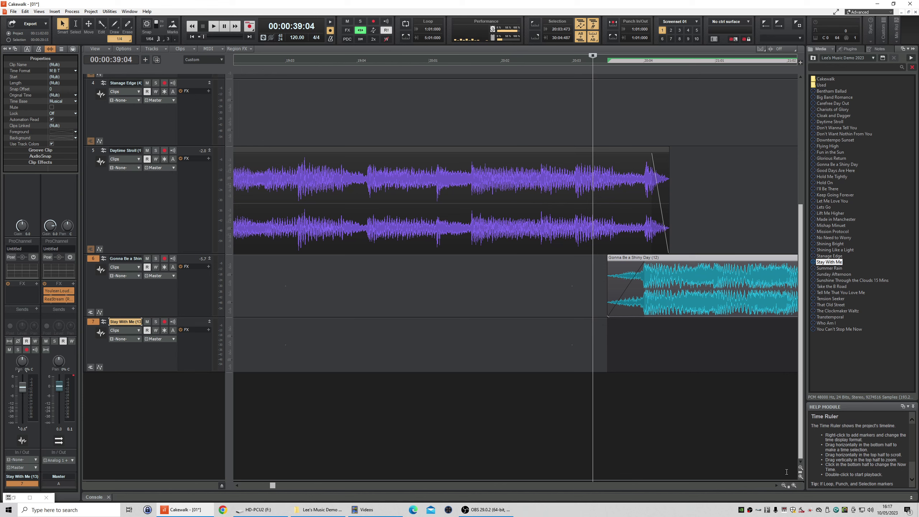
Nudge both following clips slightly later to align Gonna Be a Shiny Day's first beat with Daytime Stroll's last beat, and play the join.
left_click(793, 485)
left_click(793, 486)
left_click(794, 486)
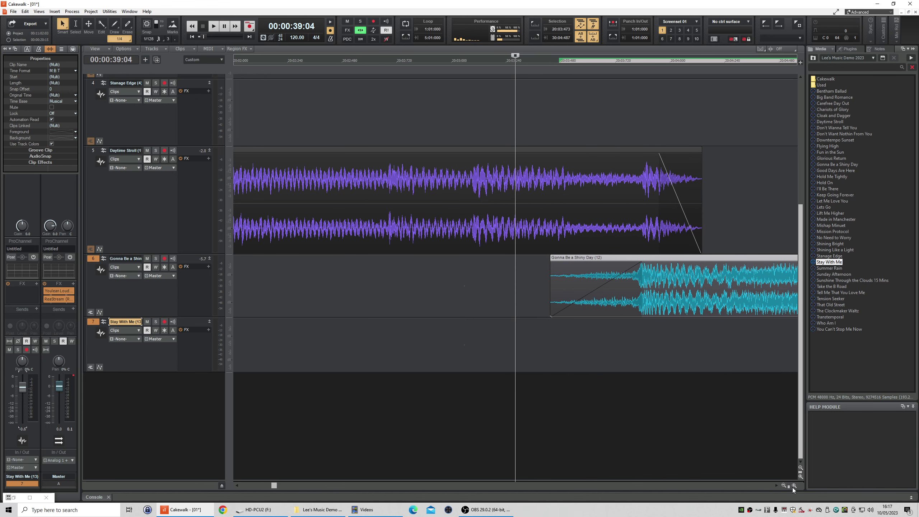
left_click(793, 486)
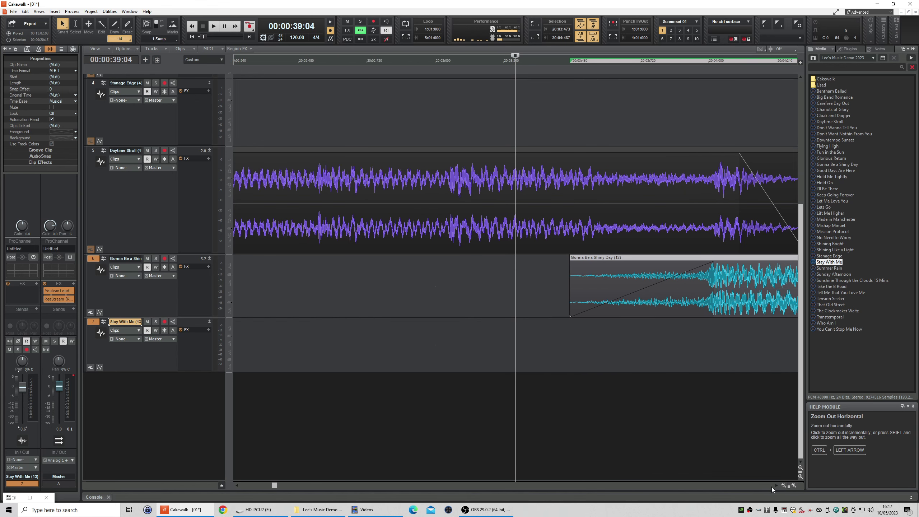
left_click(775, 487)
left_click(776, 487)
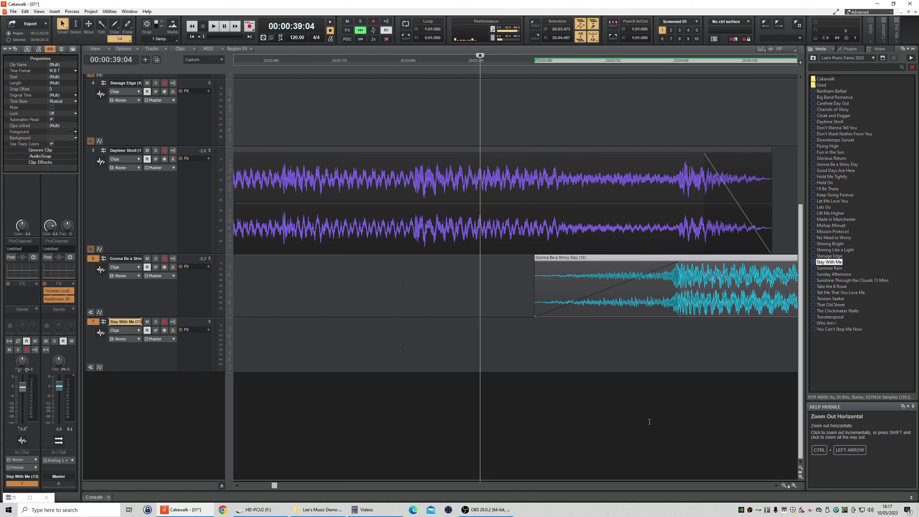
left_click(784, 486)
left_click(785, 486)
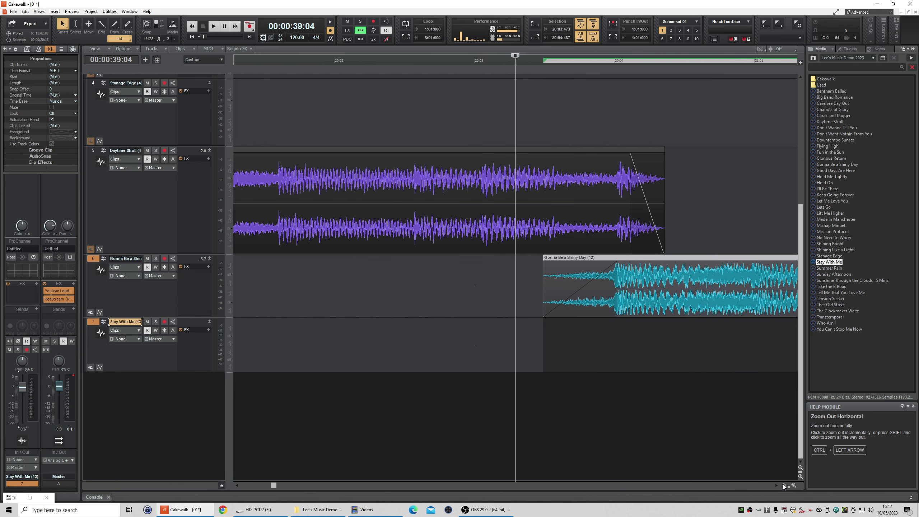
left_click(784, 486)
left_click(784, 486)
left_click(784, 485)
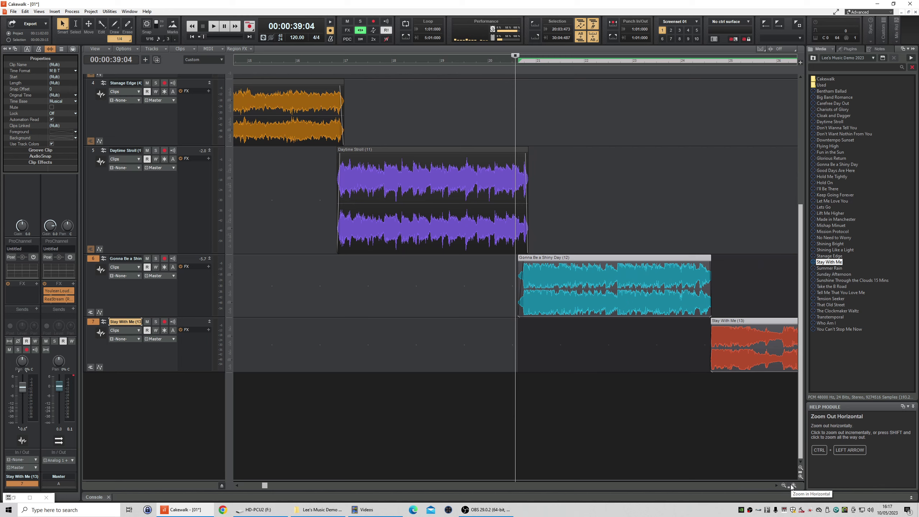
left_click(792, 486)
left_click(792, 486)
left_click(792, 485)
left_click(792, 485)
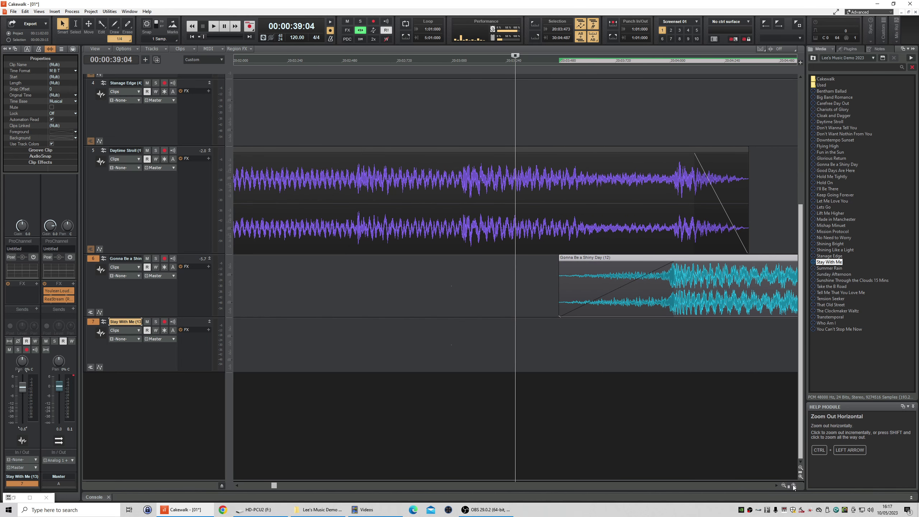
left_click_drag(692, 259, 697, 259)
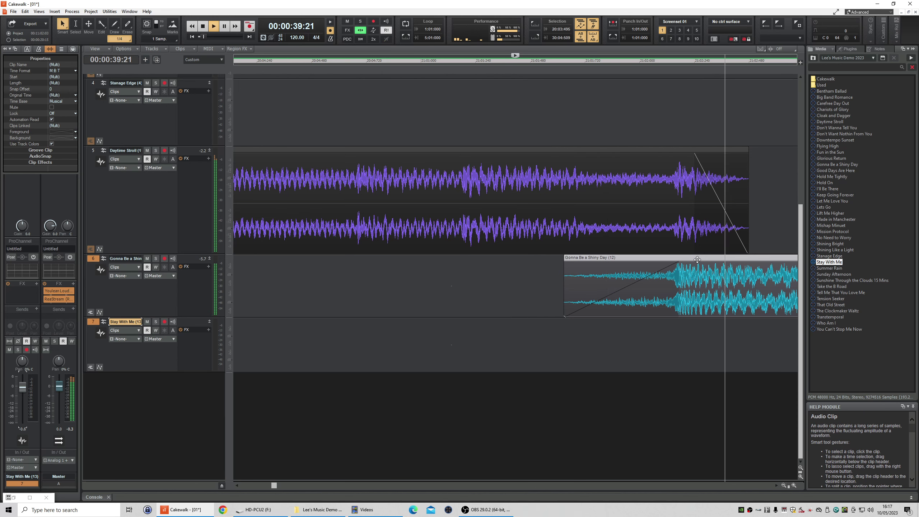
key("space")
key("space")
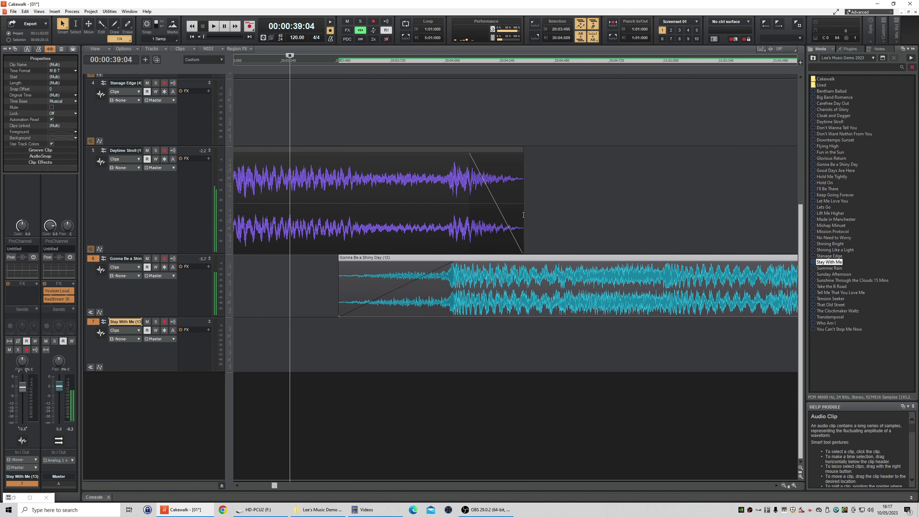
Trim the Daytime Stroll clip's end slightly earlier, closer to its last beat, and play the transition from 00:00:39:04.
left_click_drag(523, 215, 499, 246)
key("space")
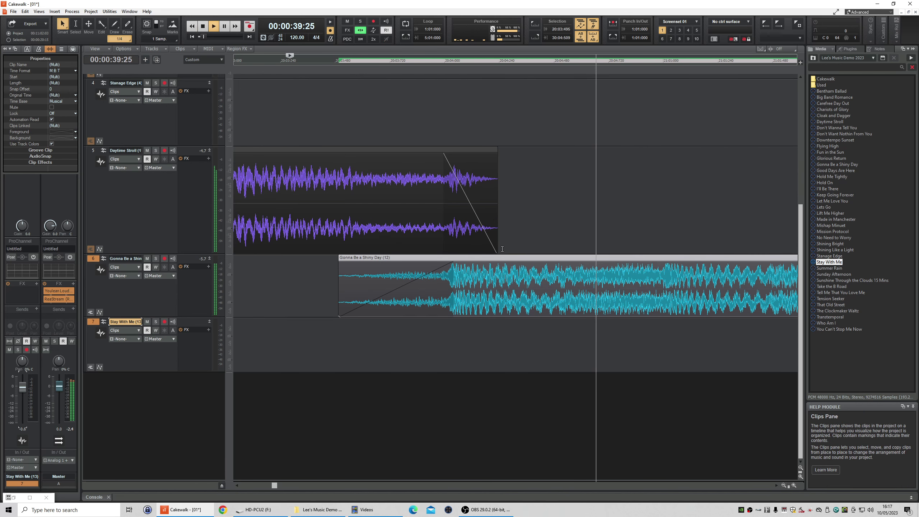
key("space")
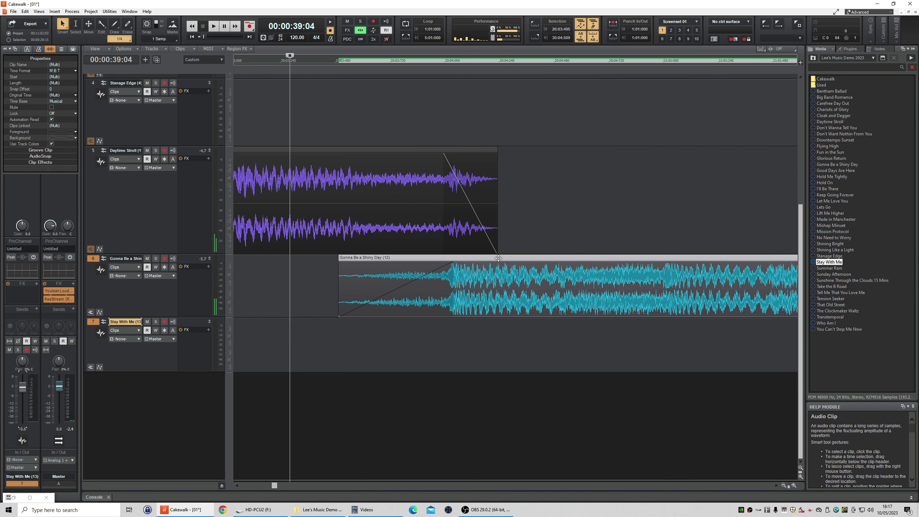
Nudge the Gonna Be a Shiny Day and Stay With Me clips a fraction later, and replay the join from 00:00:39:04.
left_click_drag(499, 257, 501, 258)
key("space")
key("space")
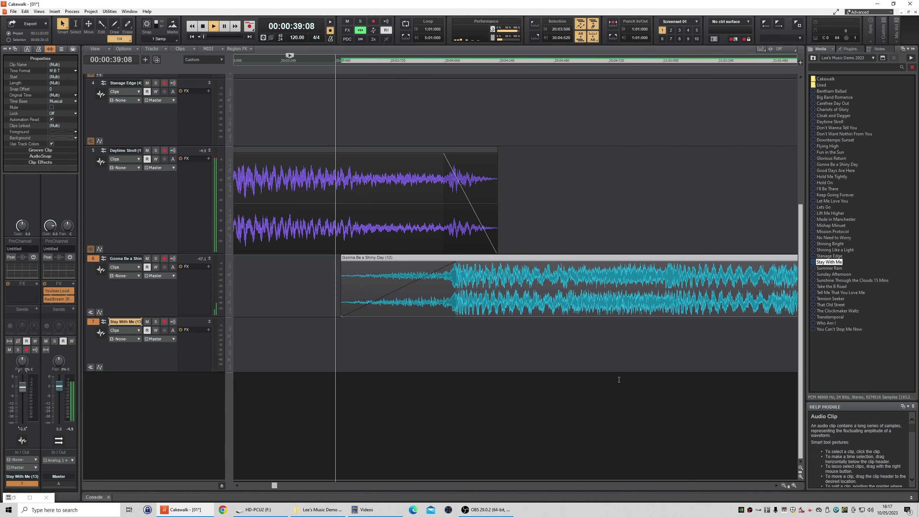
left_click(785, 485)
left_click(784, 485)
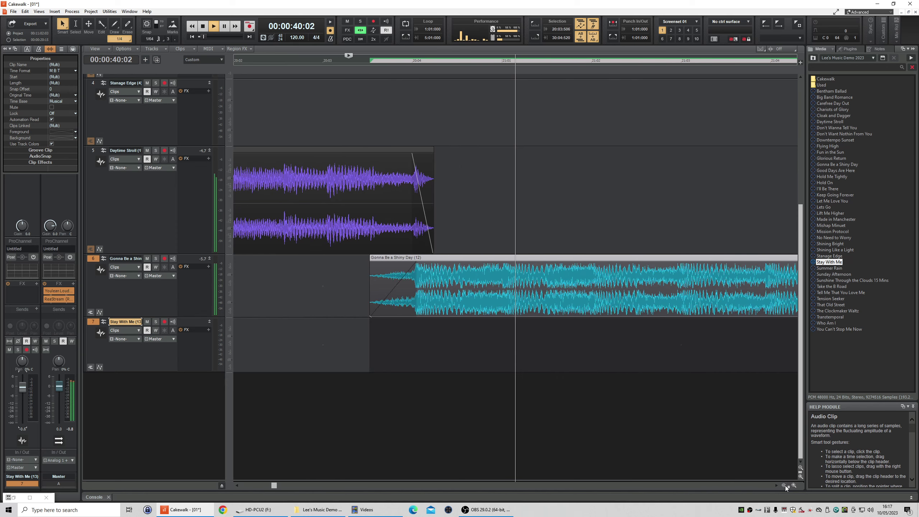
left_click(784, 485)
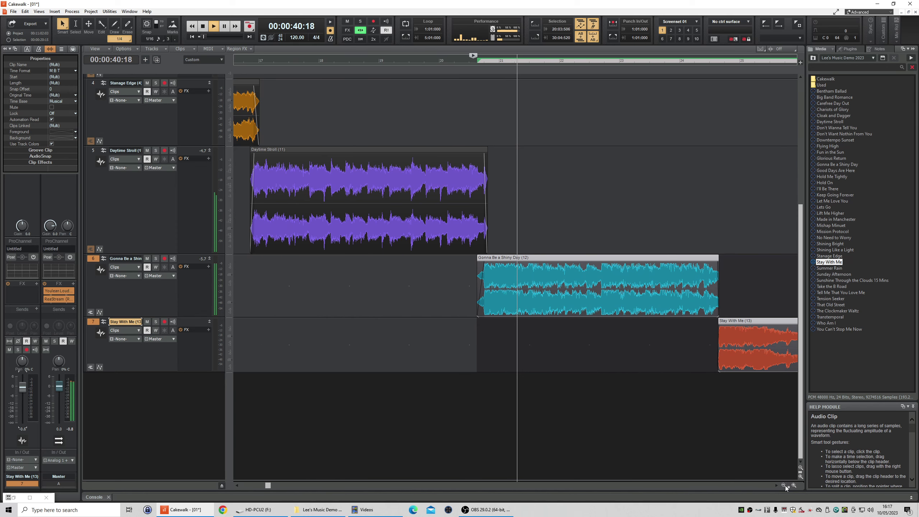
Play from 00:00:37:18 across the join of Daytime Stroll into Gonna Be a Shiny Day.
left_click(438, 62)
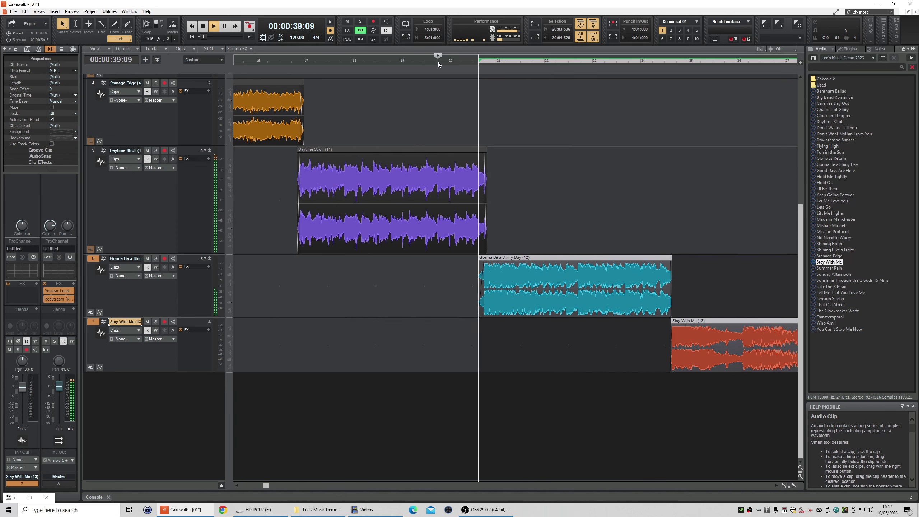
key("space")
key("space")
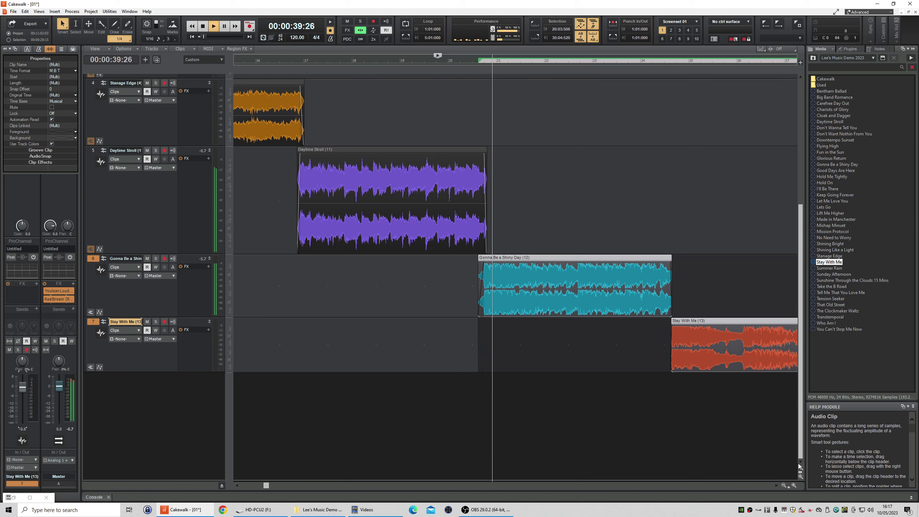
left_click(795, 486)
left_click(794, 485)
key("space")
left_click(794, 485)
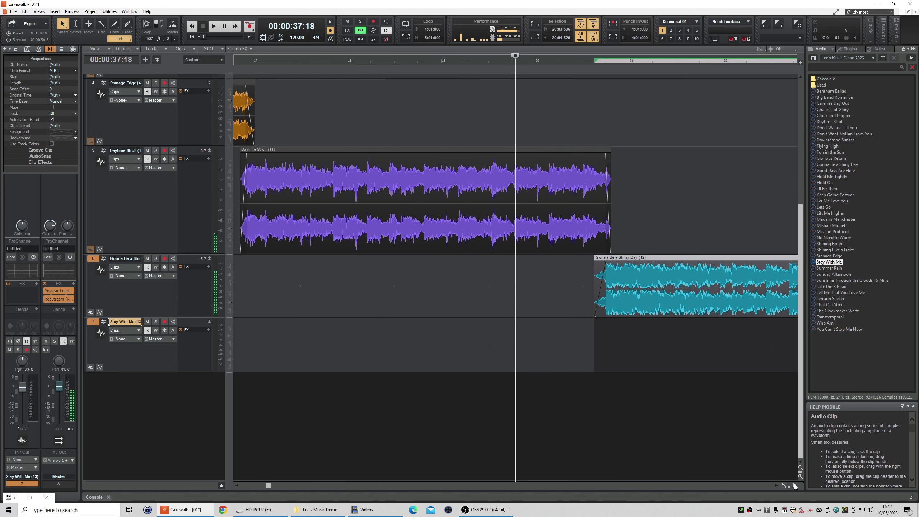
left_click(794, 486)
key("space")
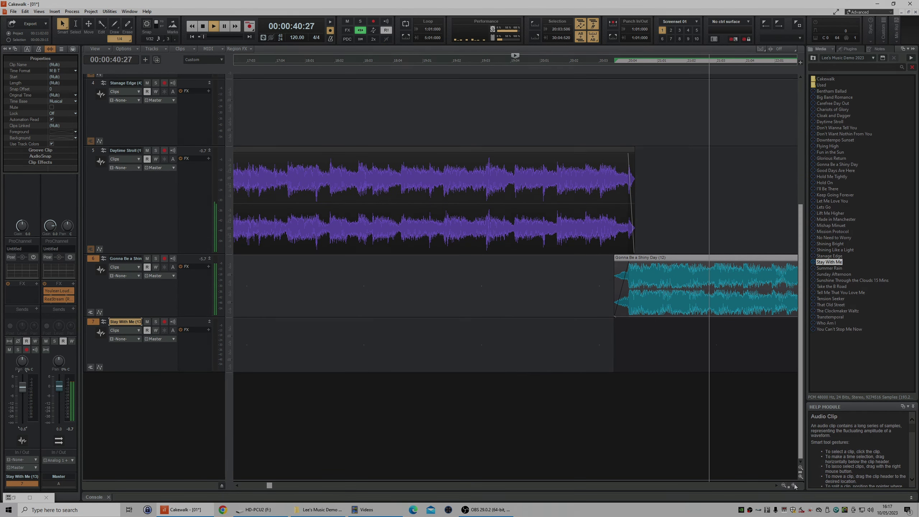
key("space")
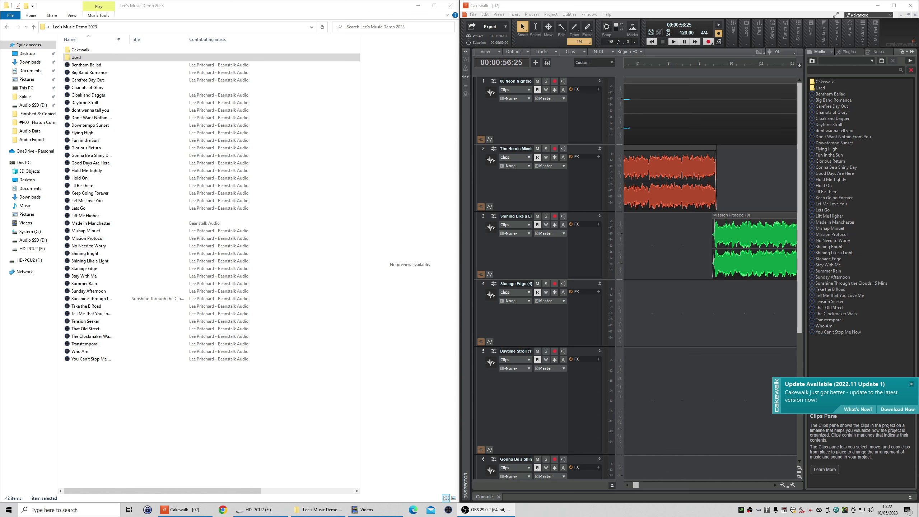
Dismiss the update notification, and in File Explorer move the Mission Protocol and Glorious Return files into the Used folder.
left_click(911, 384)
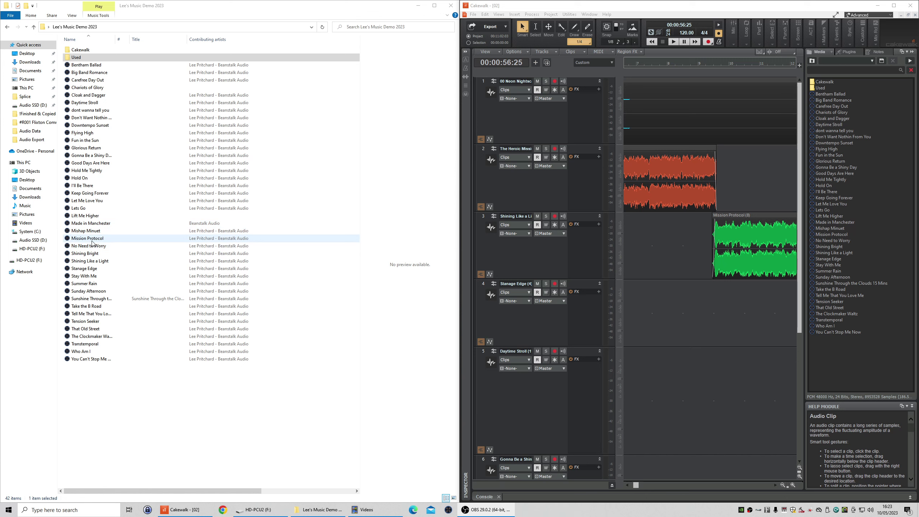
left_click_drag(91, 241, 96, 59)
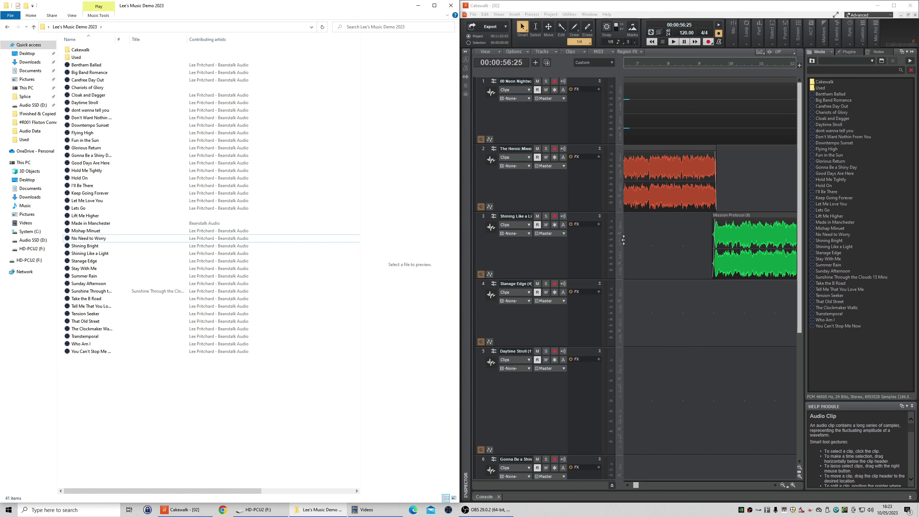
scroll(778, 490, "right", 3)
left_click_drag(86, 148, 93, 58)
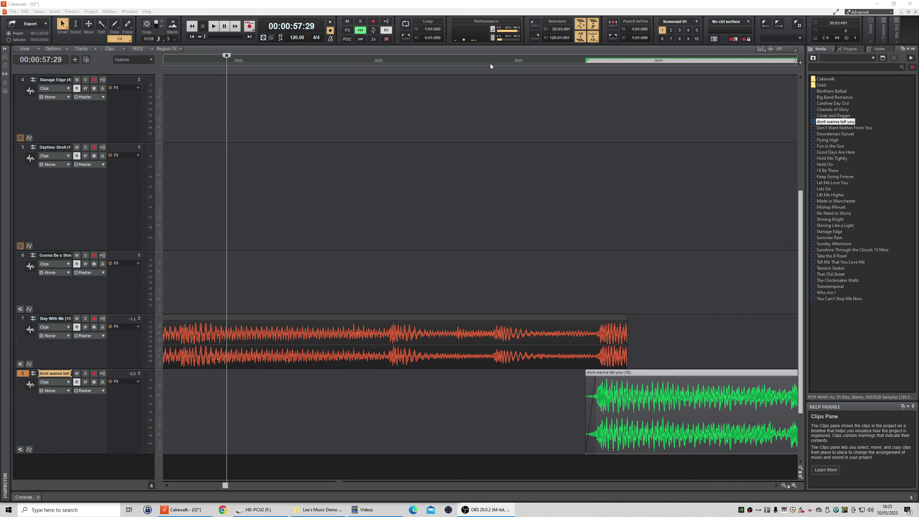
Place the playhead at 00:00:59:02, just before the start of the dont wanna tell you clip on track 8.
left_click(490, 65)
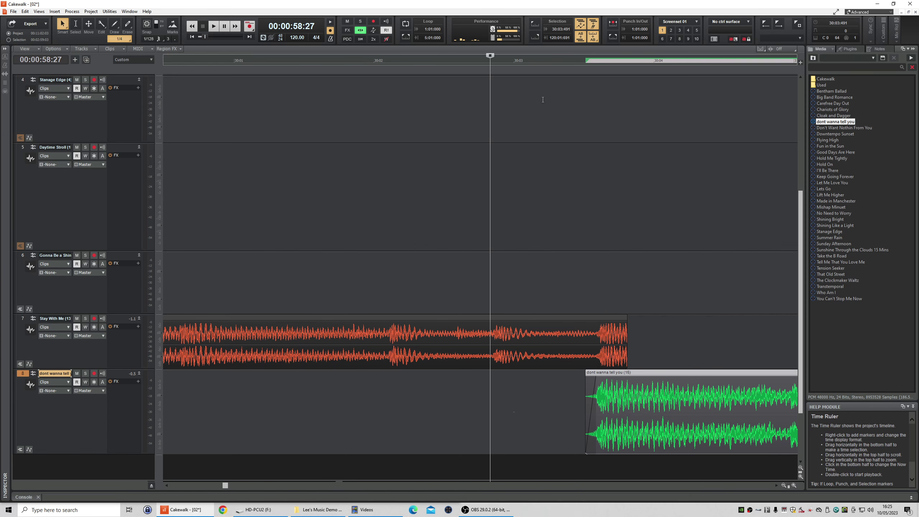
left_click(533, 66)
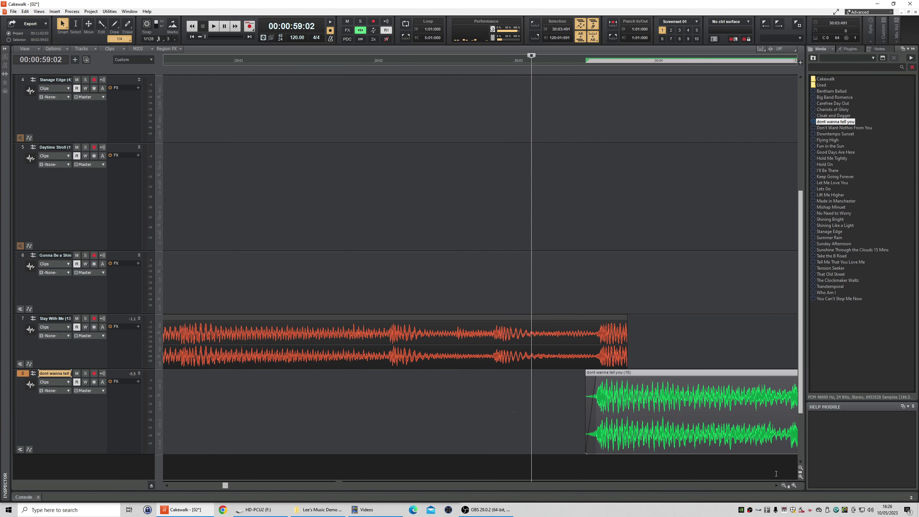
left_click(794, 486)
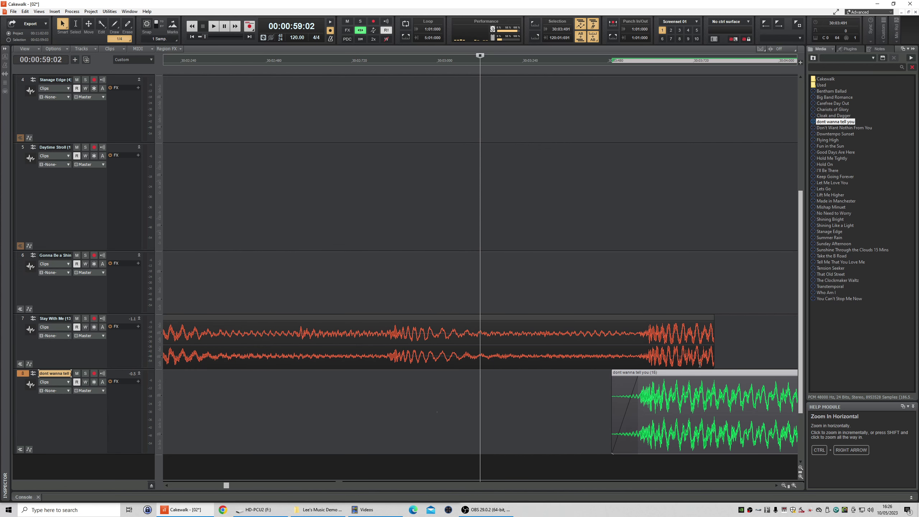
Trim the end of Stay With Me and the start of dont wanna tell you to a brief overlap, and play the join from 00:00:58:20.
left_click_drag(712, 348, 655, 352)
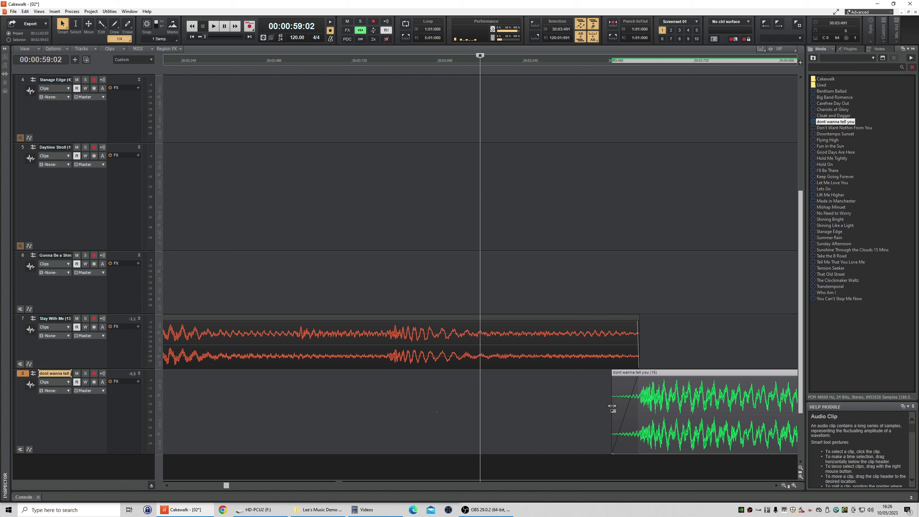
mouse_move(611, 406)
left_mouse_down()
mouse_move(542, 408)
mouse_move(612, 412)
left_mouse_up()
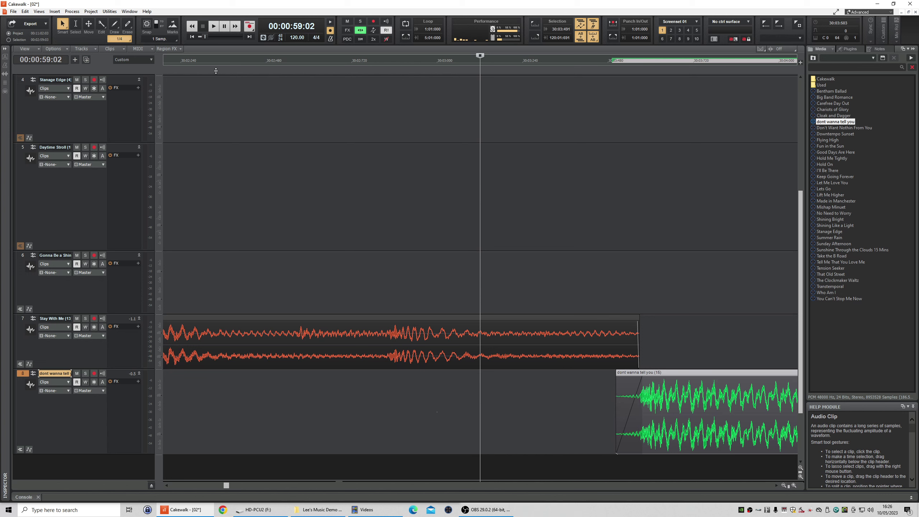
left_click(203, 61)
key("space")
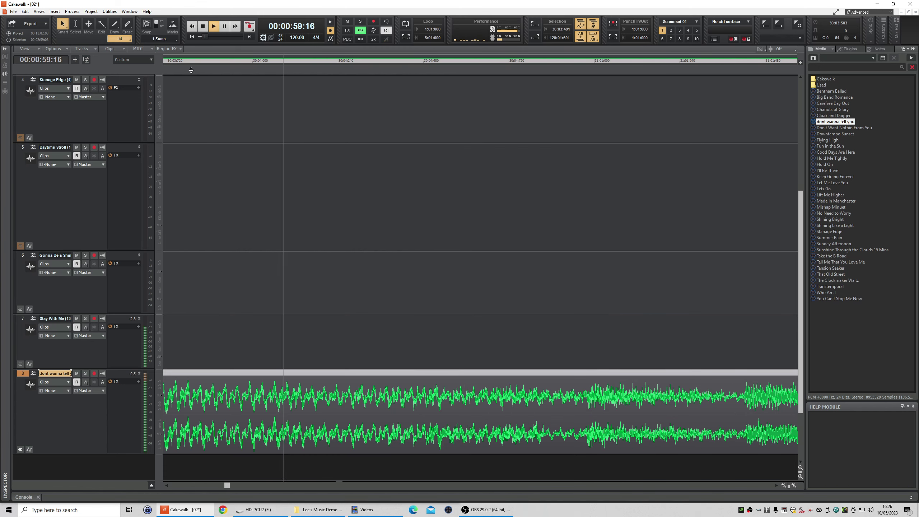
key("space")
Play from 00:00:55:26 across the join of Stay With Me into dont wanna tell you.
left_click(784, 485)
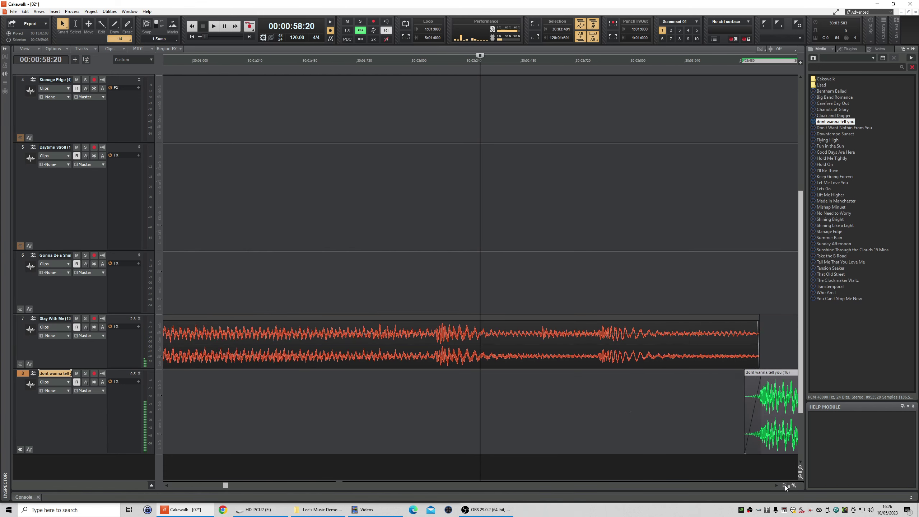
left_click(784, 485)
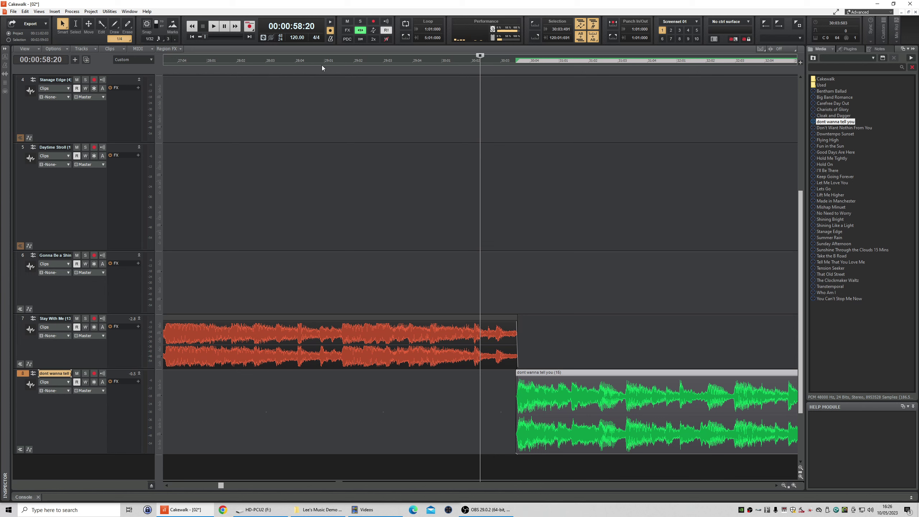
left_click(294, 61)
key("space")
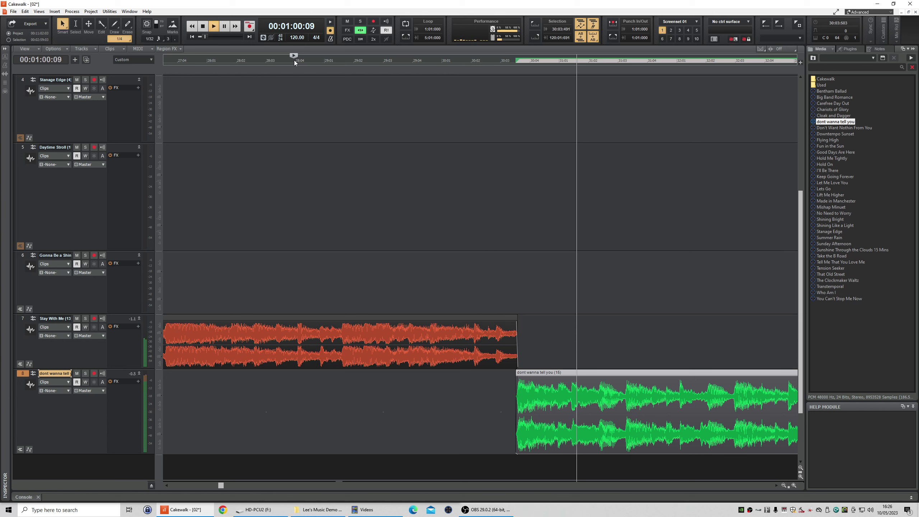
key("space")
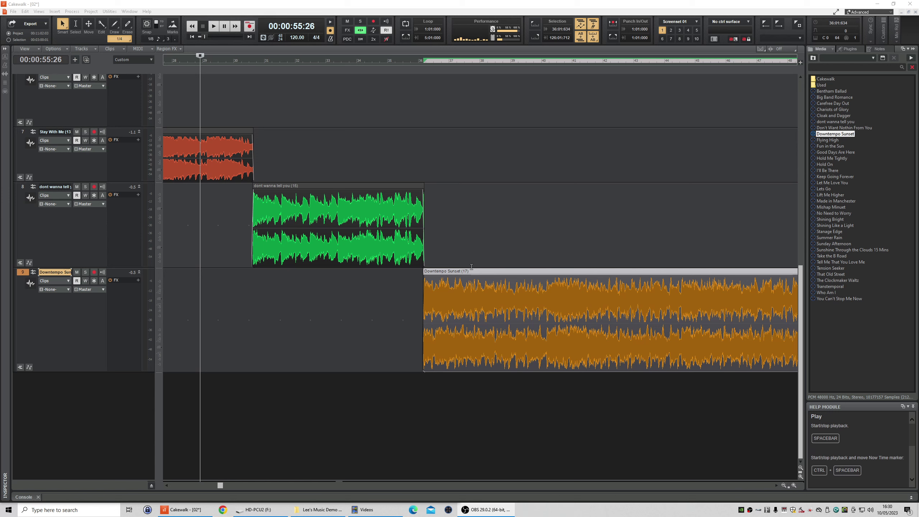
Play from 00:00:55:26 through dont wanna tell you and across its join into Downtempo Sunset.
left_click(215, 26)
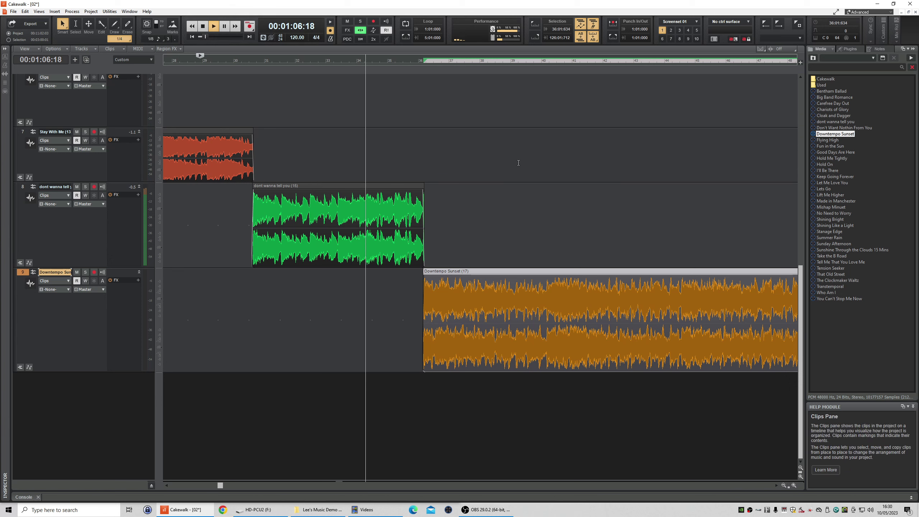
left_click(794, 485)
left_click(794, 486)
left_click(794, 485)
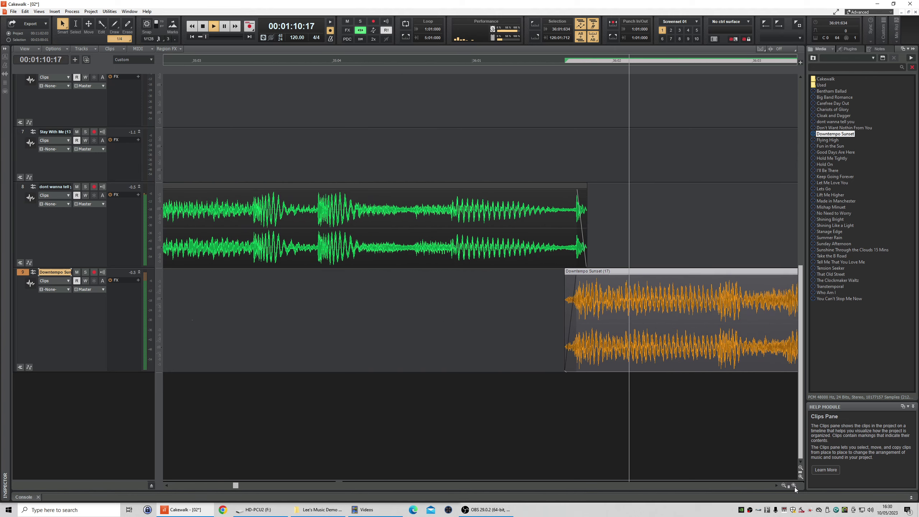
left_click(784, 485)
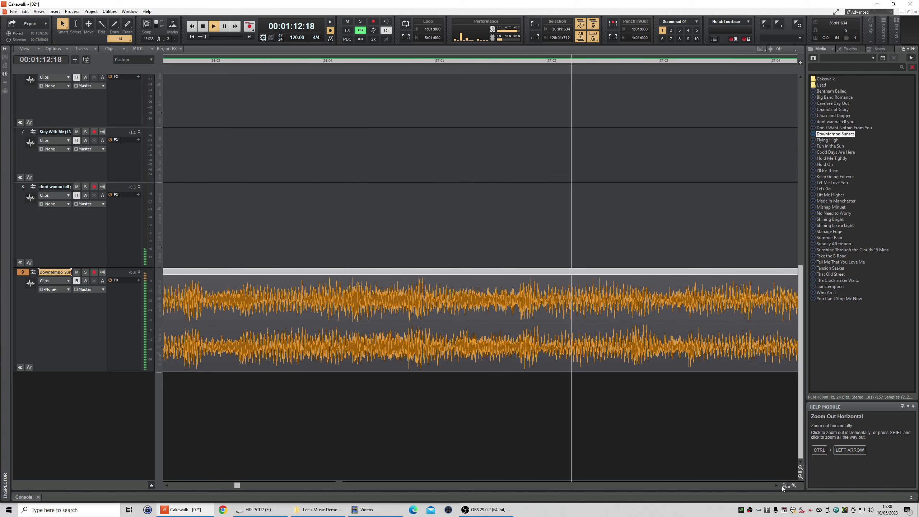
left_click(784, 485)
left_click(784, 485)
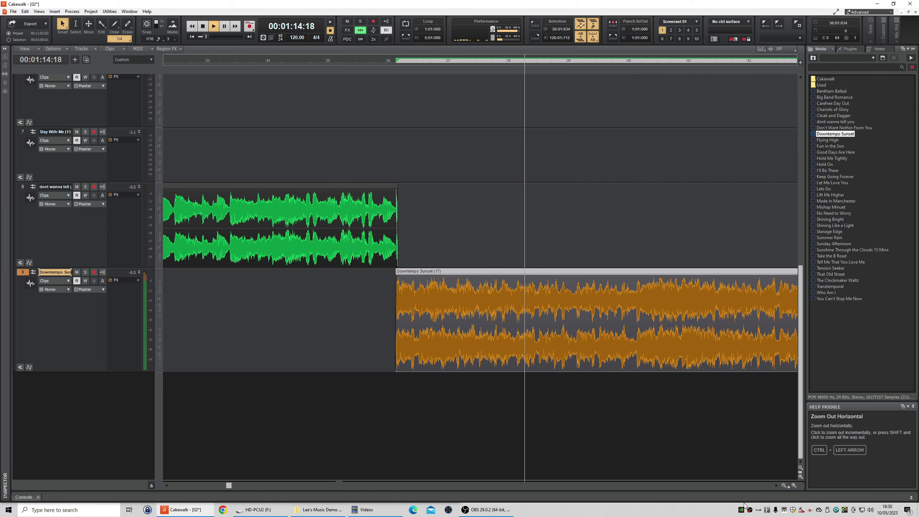
left_click(782, 486)
left_click(783, 486)
left_click(783, 486)
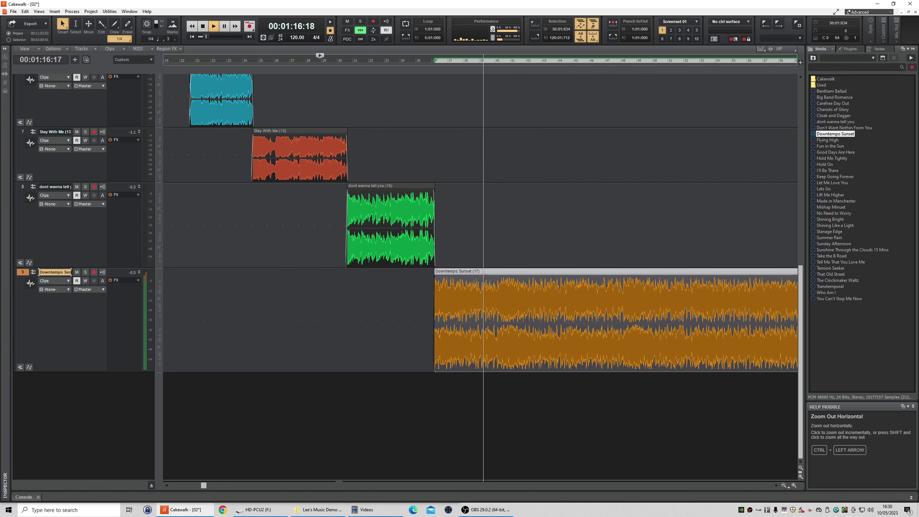
key("space")
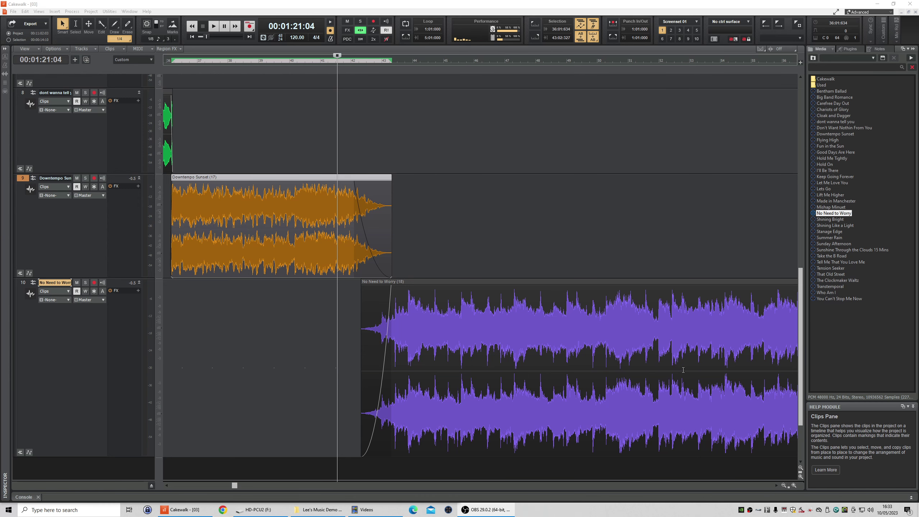
Check the fade-out curve type on the Downtempo Sunset clip and the fade-in curve type on the No Need to Worry clip.
left_click(793, 486)
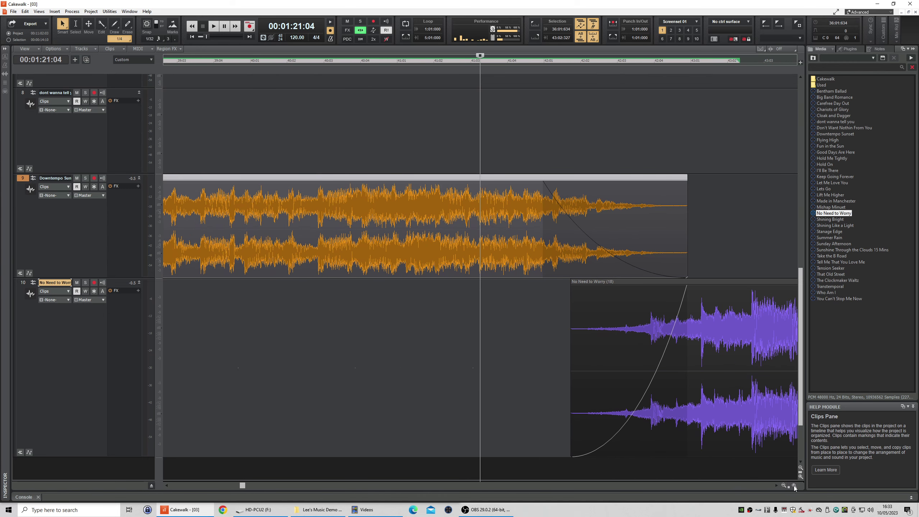
left_click(775, 486)
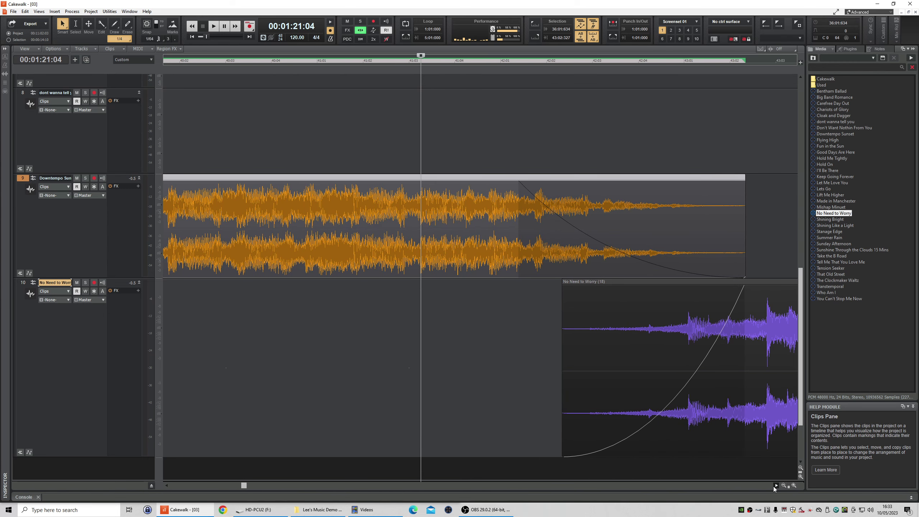
left_click(774, 485)
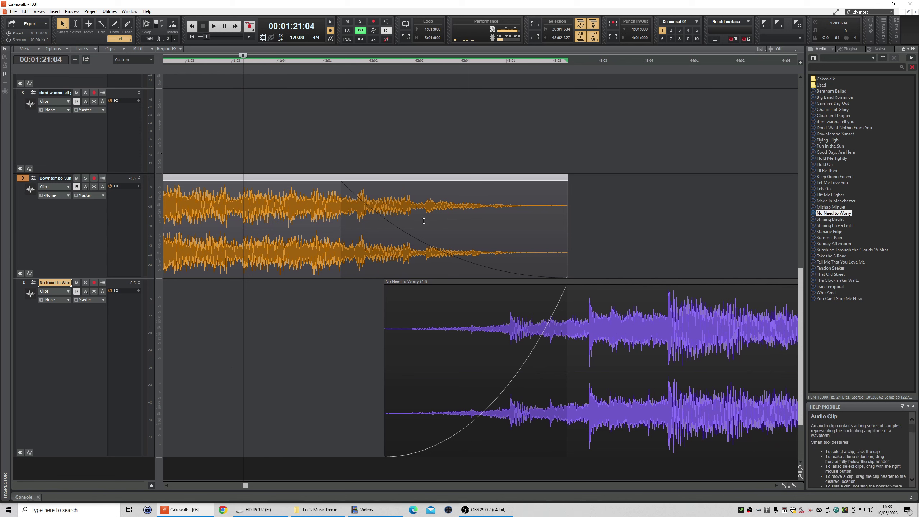
right_click(341, 182)
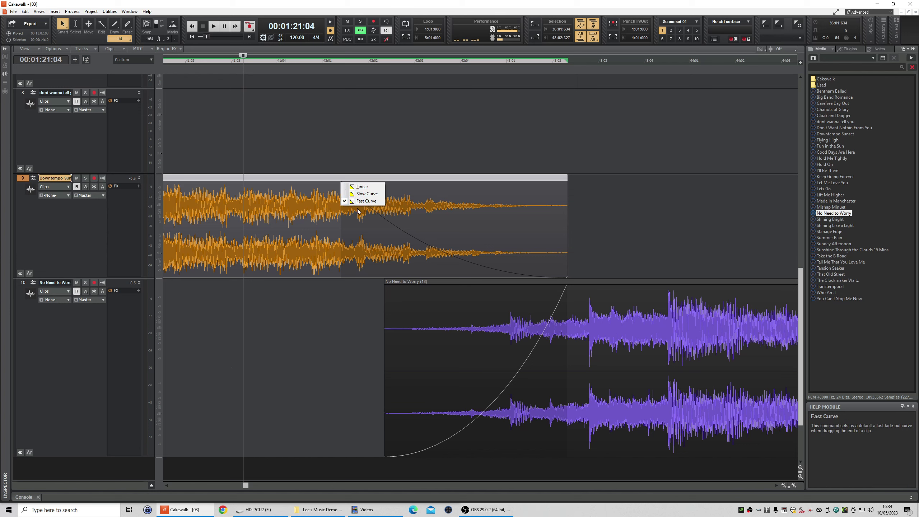
left_click(451, 284)
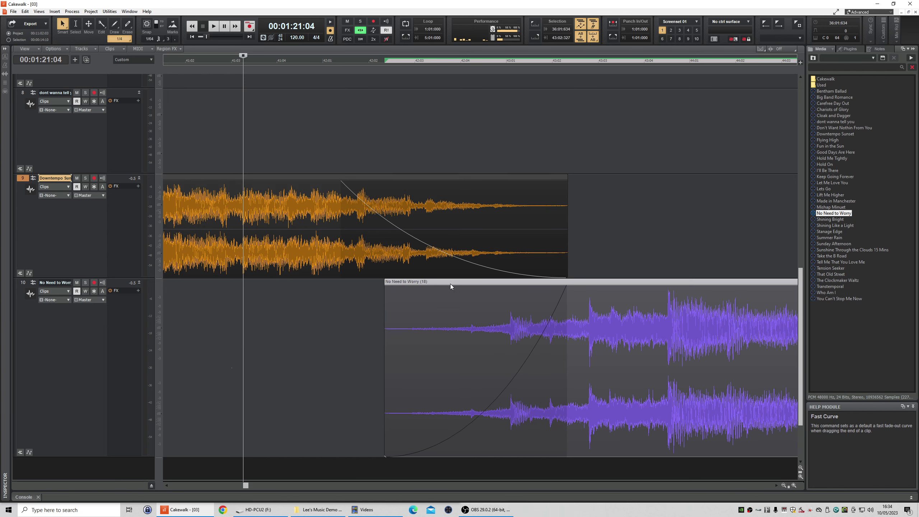
left_click(566, 288)
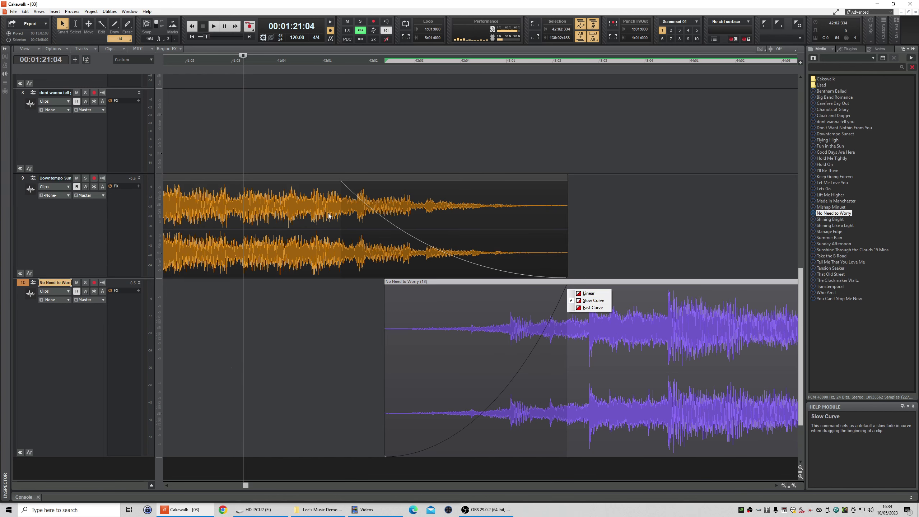
Play from 00:01:19:07 across the crossfade of Downtempo Sunset into No Need to Worry.
left_click(189, 63)
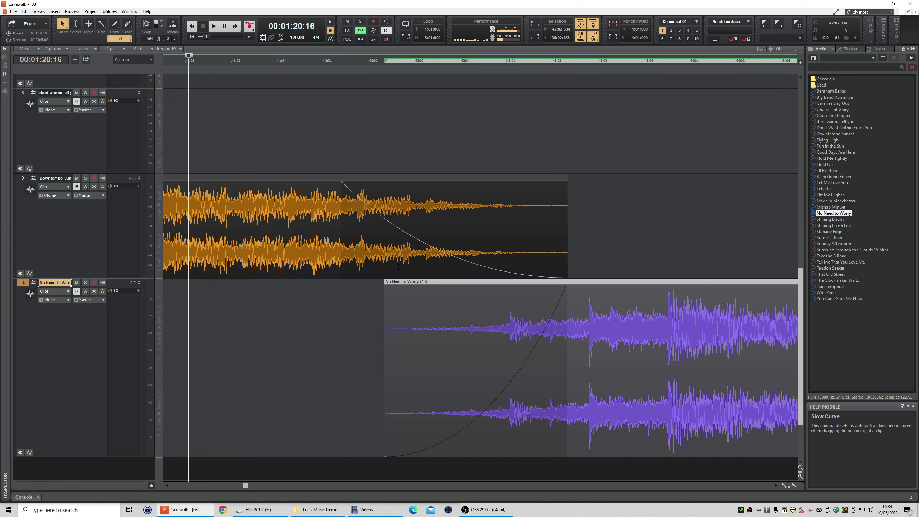
left_click(783, 485)
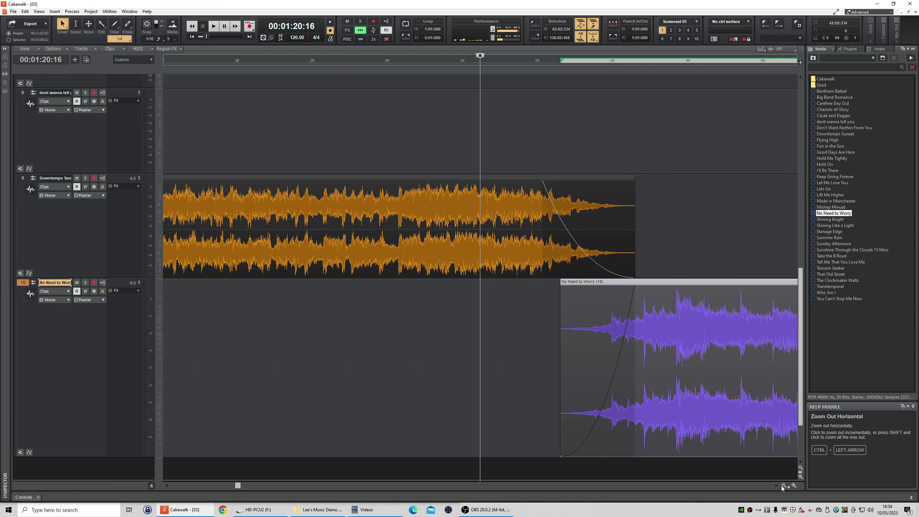
double_click(431, 65)
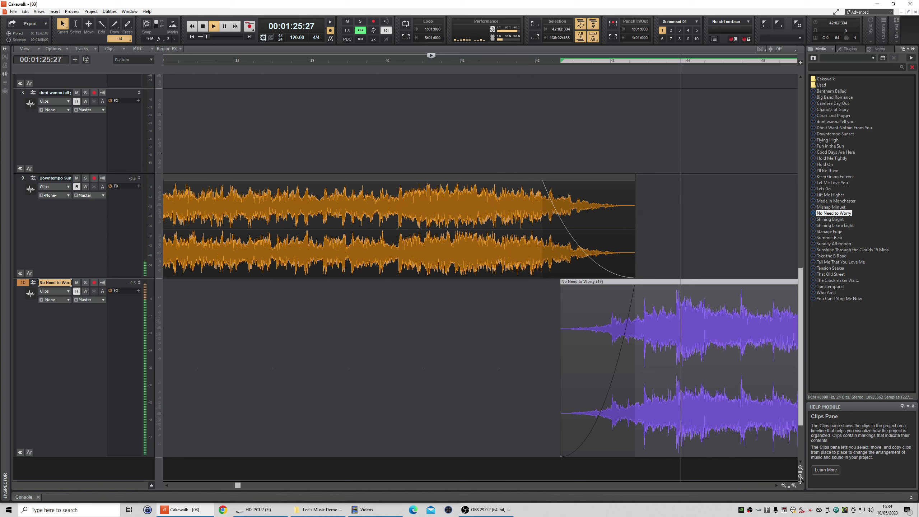
key("space")
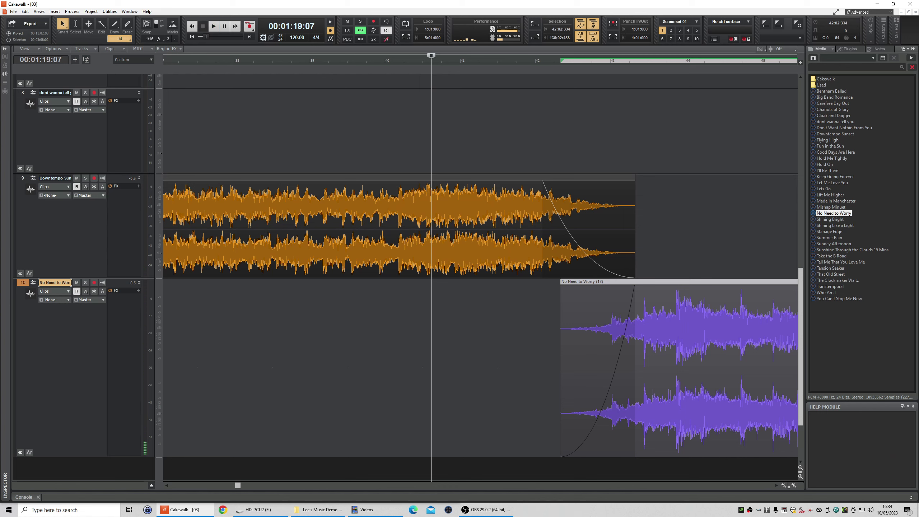
left_click(784, 485)
left_click(783, 485)
left_click(783, 485)
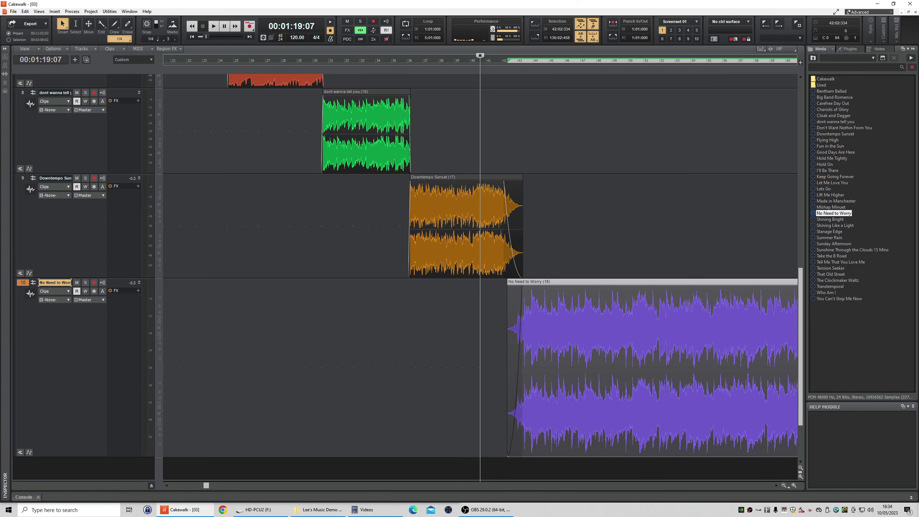
left_click(777, 487)
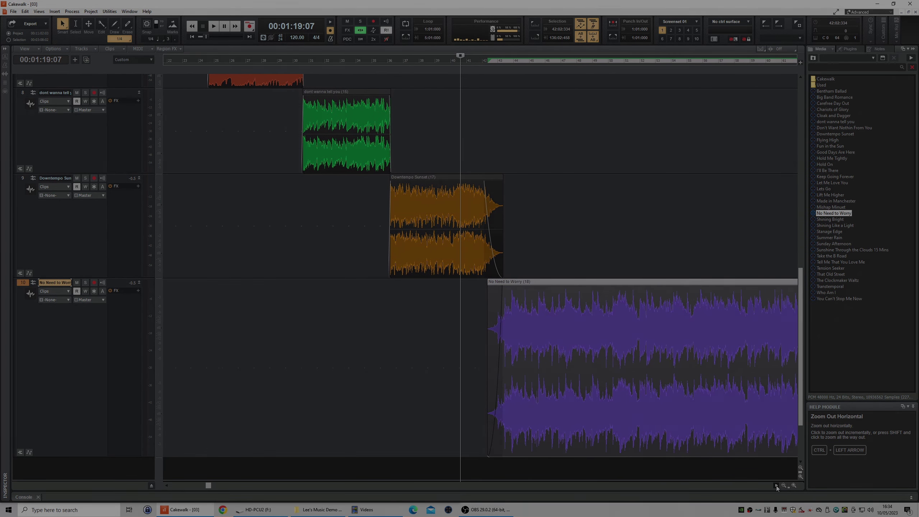
left_click(777, 486)
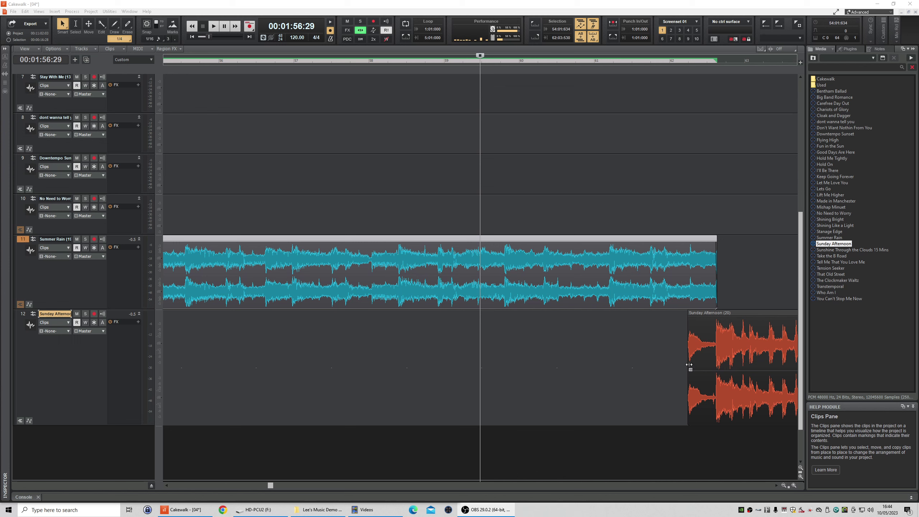
Trim the lead-in off Sunday Afternoon so it starts where Summer Rain ends, and play the join from 00:01:56:29.
left_click_drag(689, 364, 713, 372)
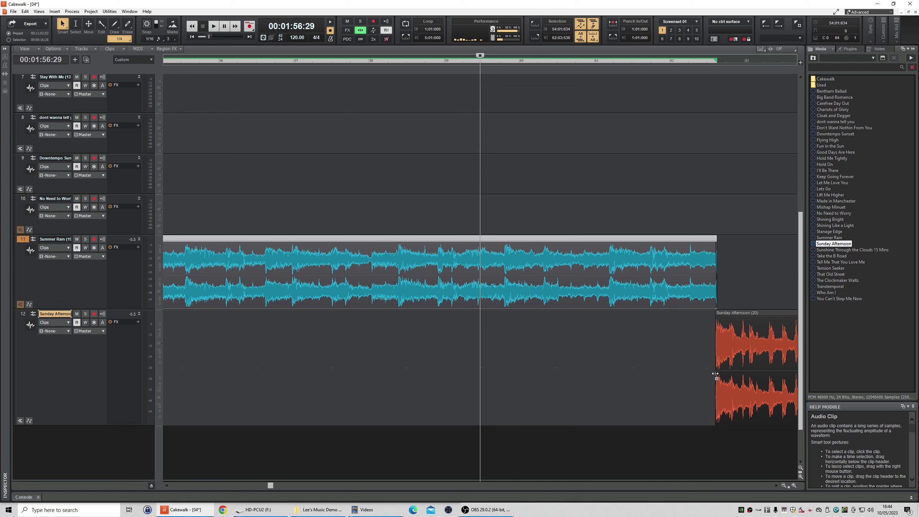
key("space")
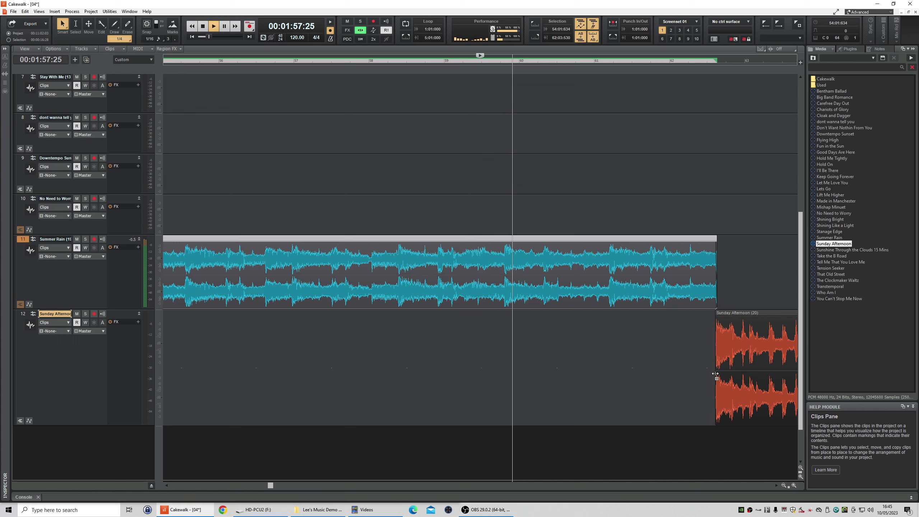
left_click(776, 486)
left_click_drag(776, 485, 776, 485)
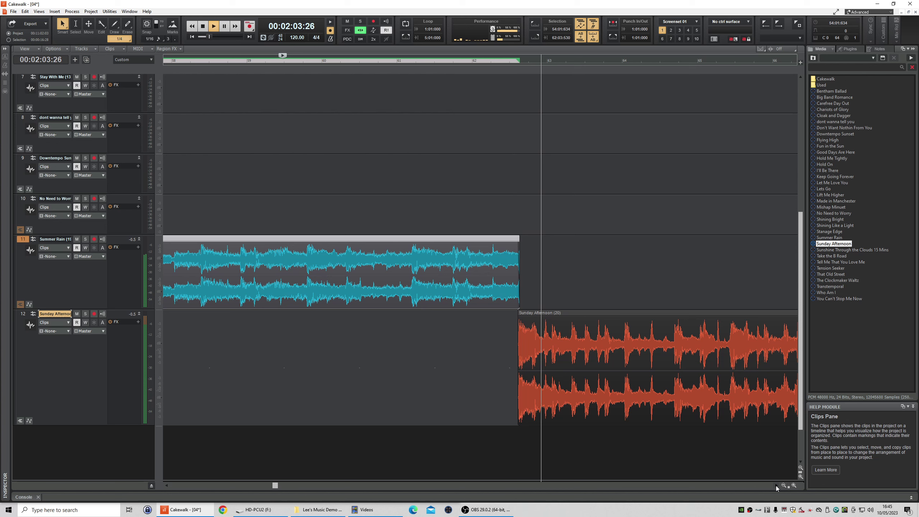
key("space")
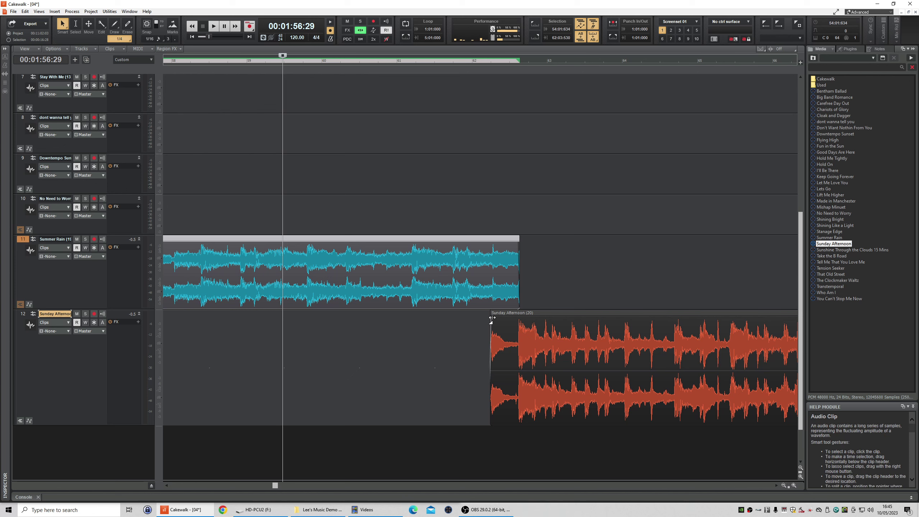
Play from 00:01:56:29 across the join with Sunday Afternoon's lead-in overlapping the end of Summer Rain.
key("space")
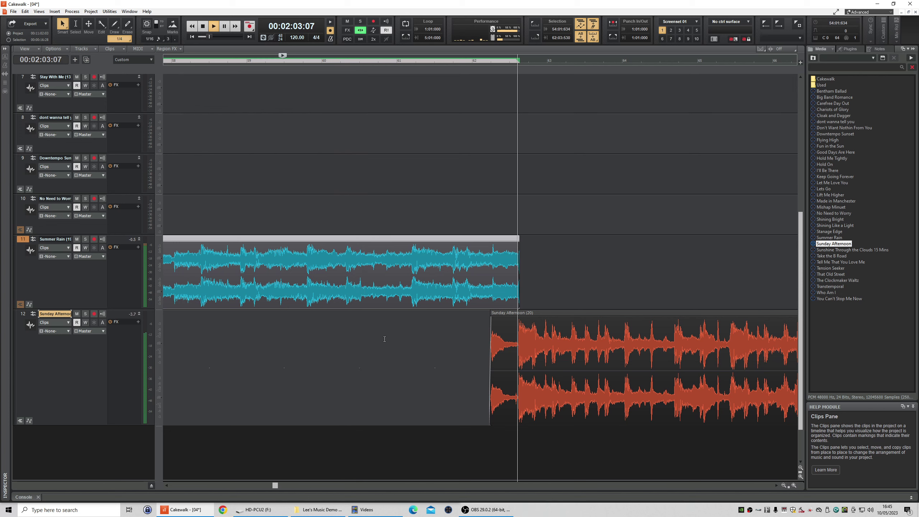
key("space")
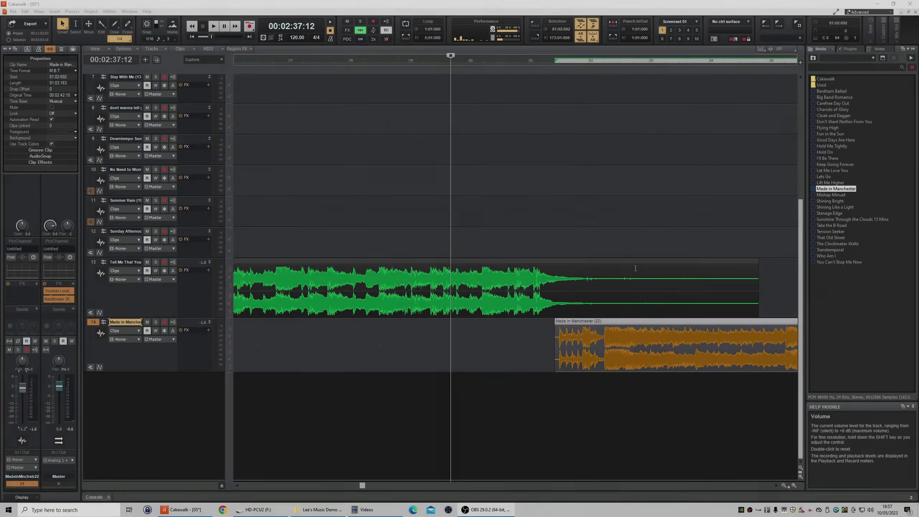
Solo the Tell Me That You Love Me track and play its ending from 00:02:34:06.
left_click(155, 263)
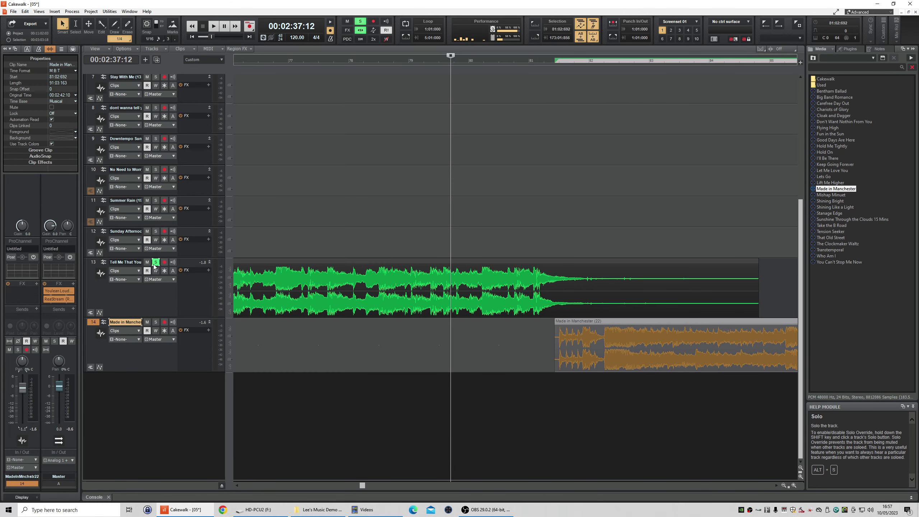
left_click(354, 62)
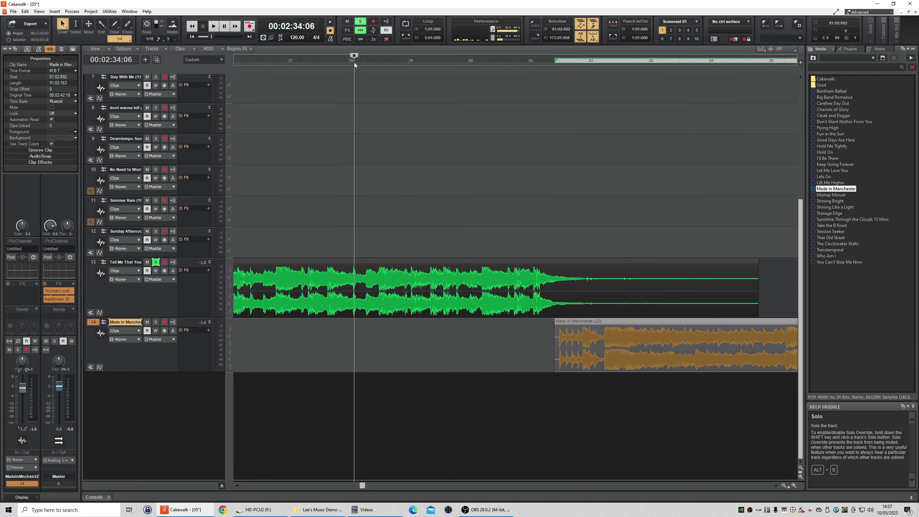
key("space")
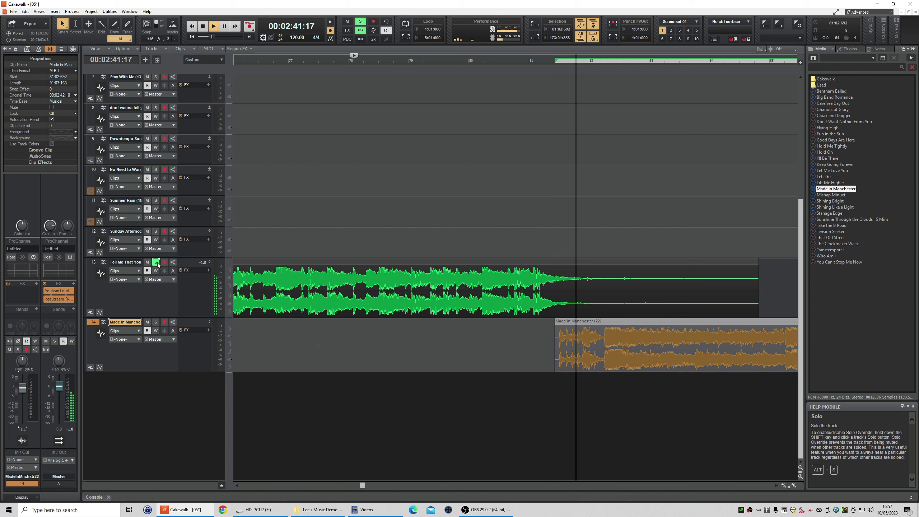
Unsolo the Tell Me That You Love Me track and play from about 00:02:36 across the join into Made in Manchester.
key("space")
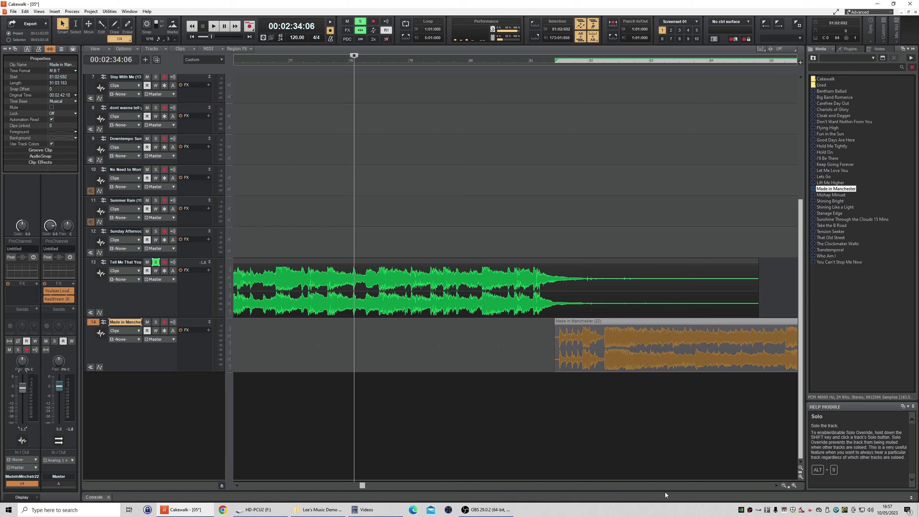
left_click(783, 485)
left_click(784, 486)
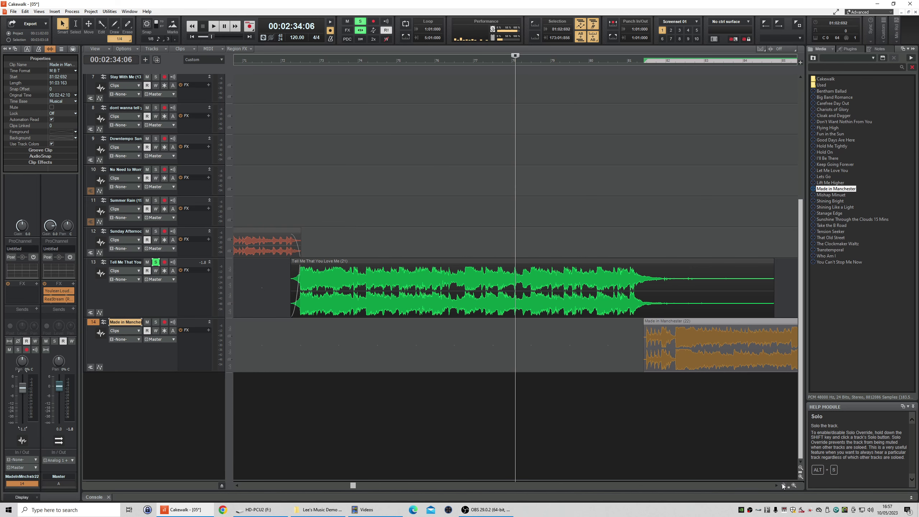
left_click(784, 486)
left_click(777, 486)
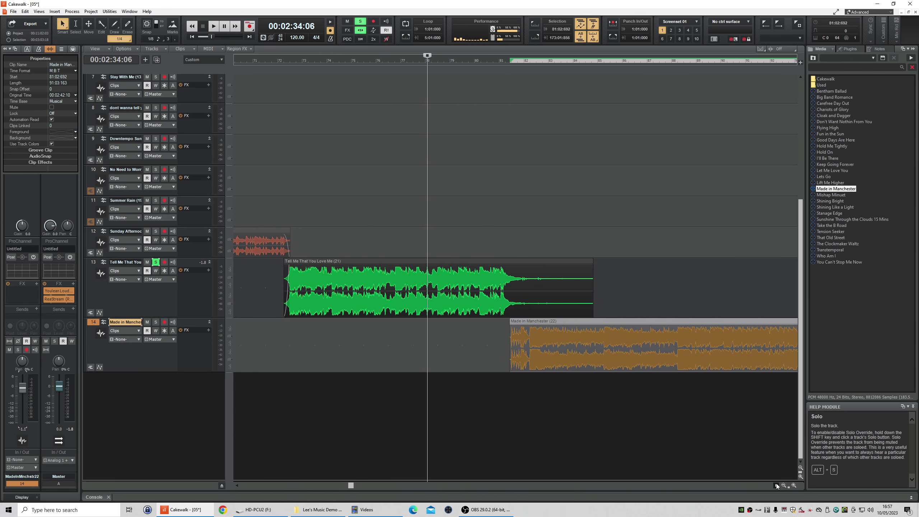
left_click(156, 262)
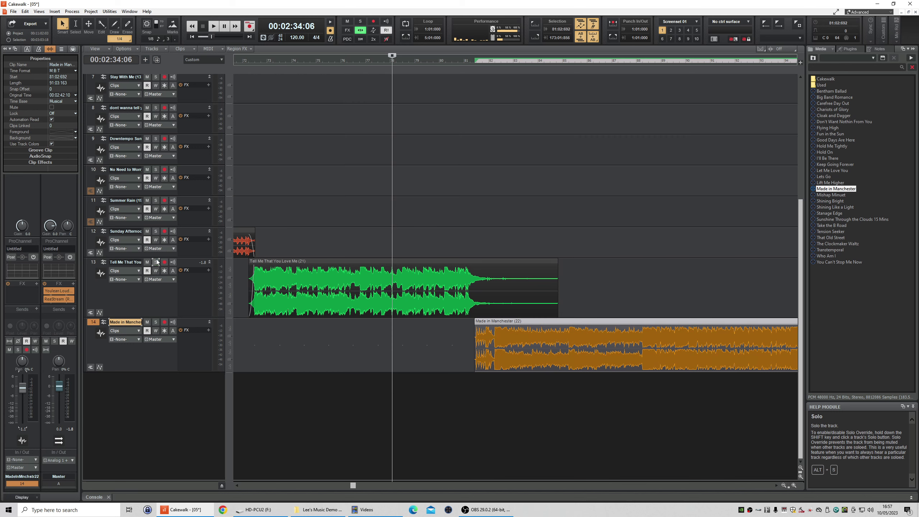
double_click(422, 63)
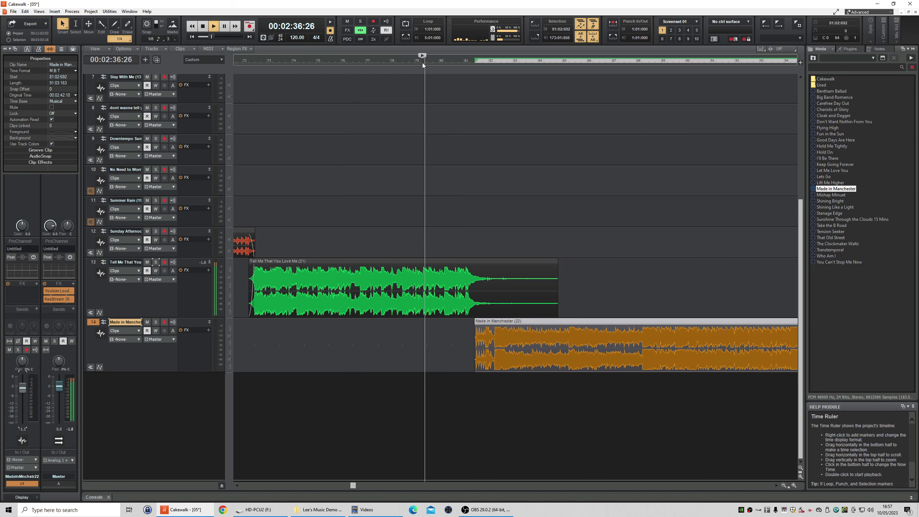
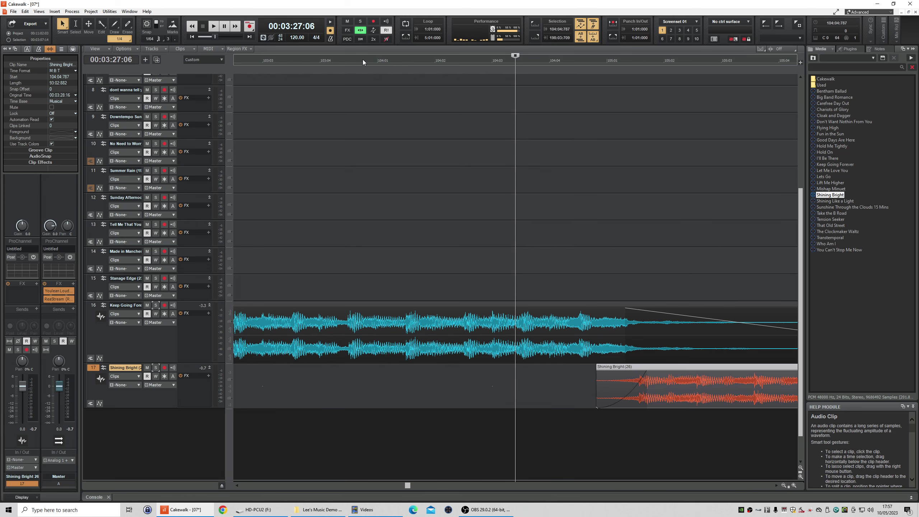
Play from 00:03:25:26 across the join of Keep Going Forever into Shining Bright.
left_click(363, 61)
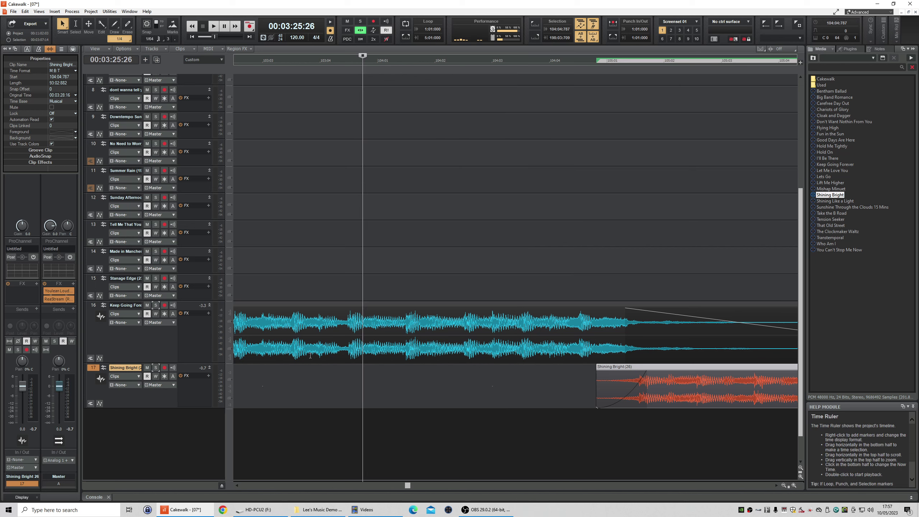
key("space")
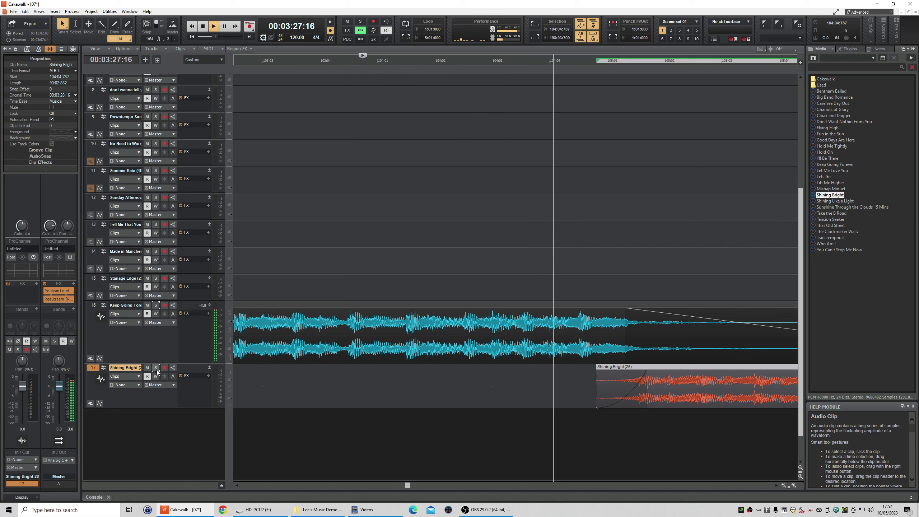
key("space")
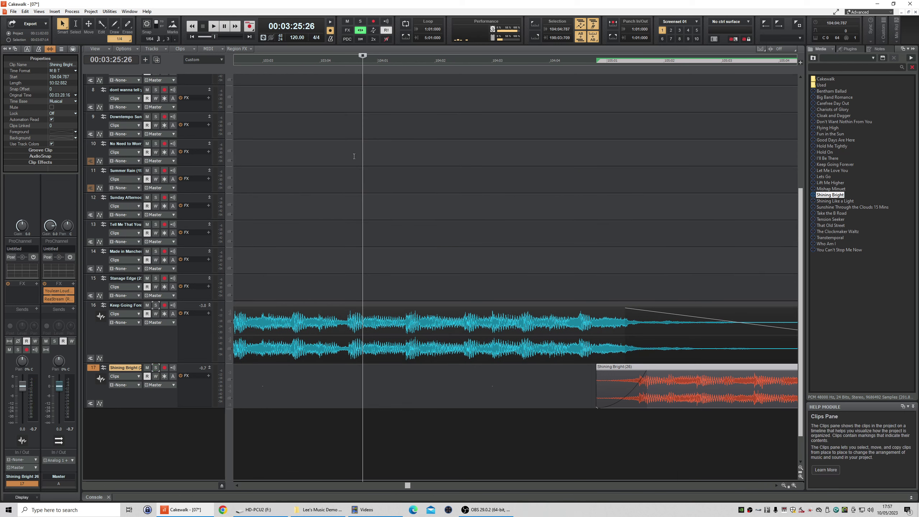
Replay the transition between Keep Going Forever and Shining Bright from 00:03:25:19.
left_click(336, 60)
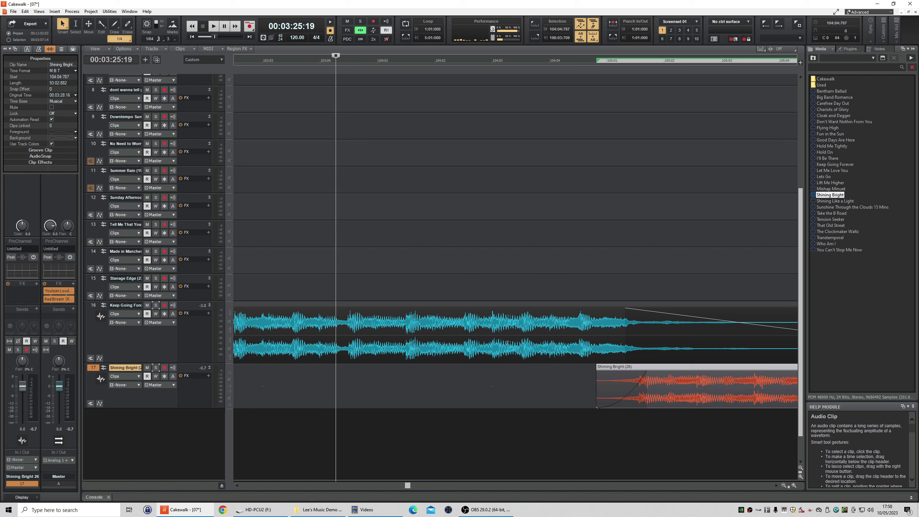
key("space")
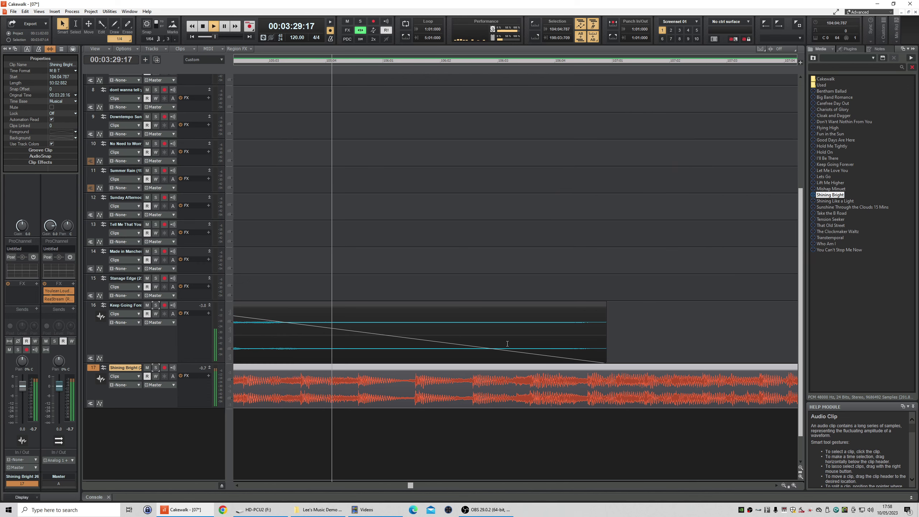
key("space")
key("space")
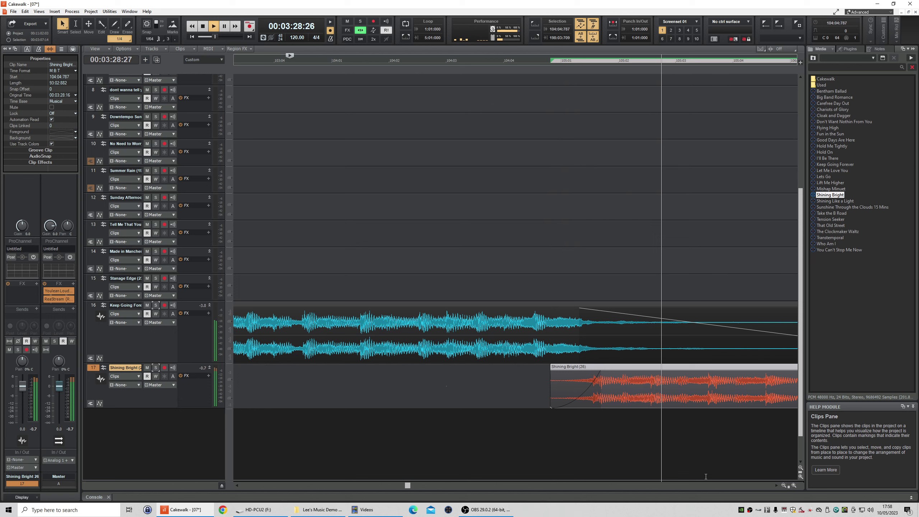
key("space")
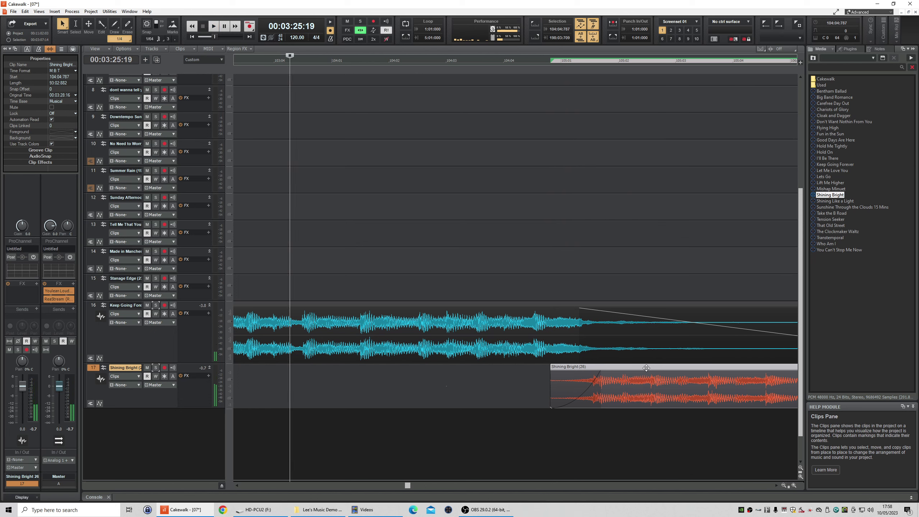
Nudge the Shining Bright clip slightly earlier and play the join again from 00:03:25:19.
left_click_drag(647, 368, 644, 368)
key("space")
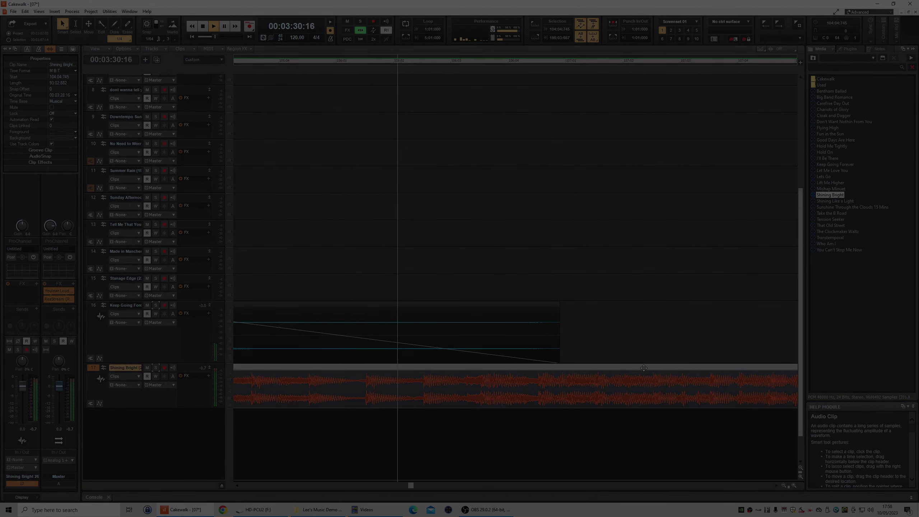
key("space")
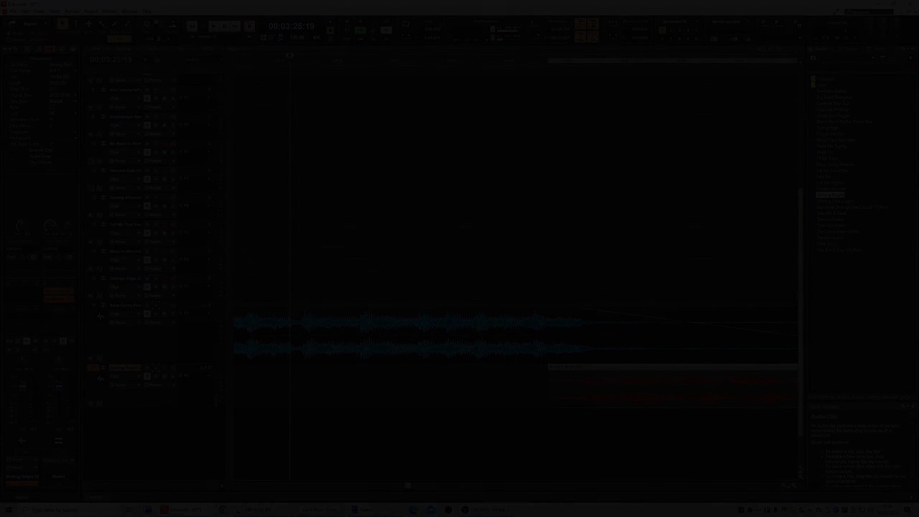
Play from 00:04:47:21 across the direct cut from Flying High to Shining Like a Light.
left_click(853, 66)
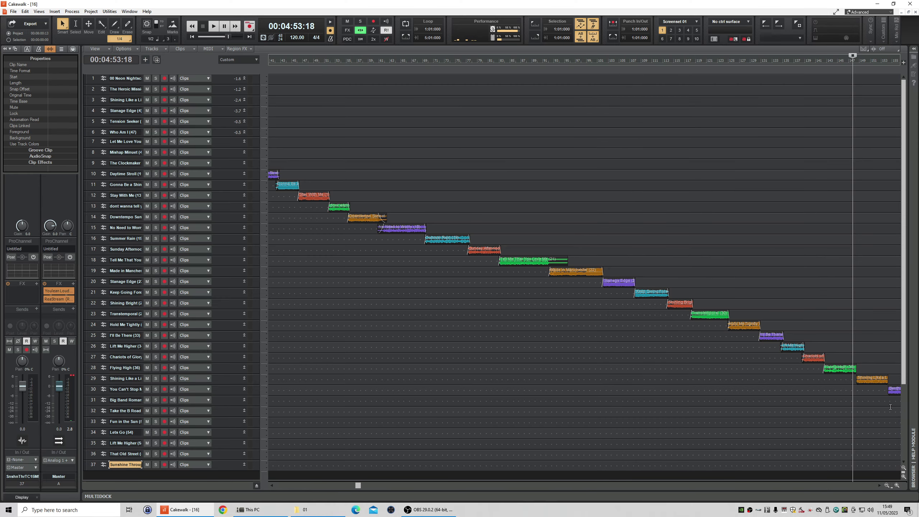
left_click(897, 485)
left_click(897, 485)
left_click(897, 485)
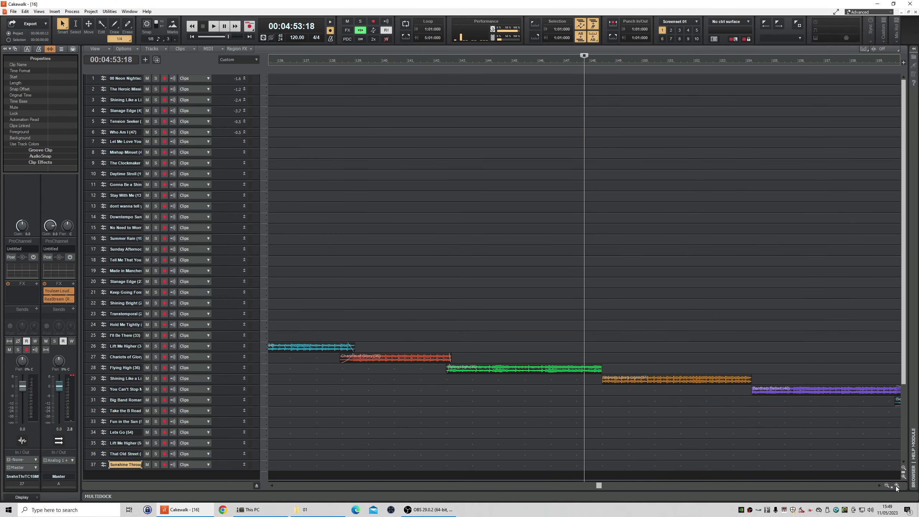
left_click(896, 485)
left_click(897, 485)
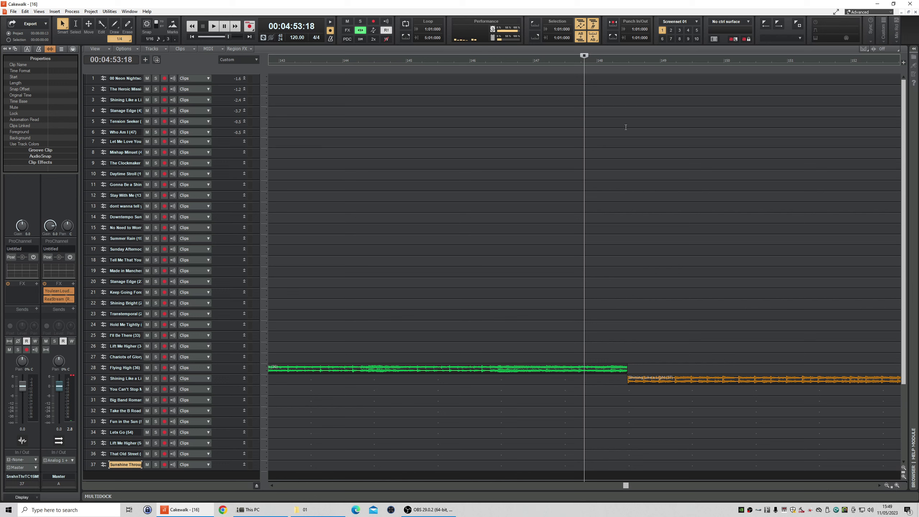
left_click(396, 64)
key("space")
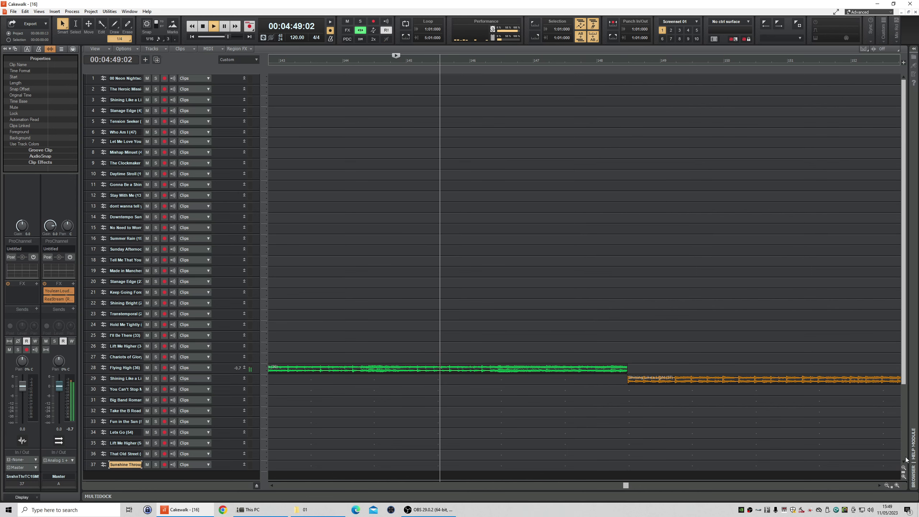
left_click(885, 485)
left_click(885, 485)
left_click(886, 485)
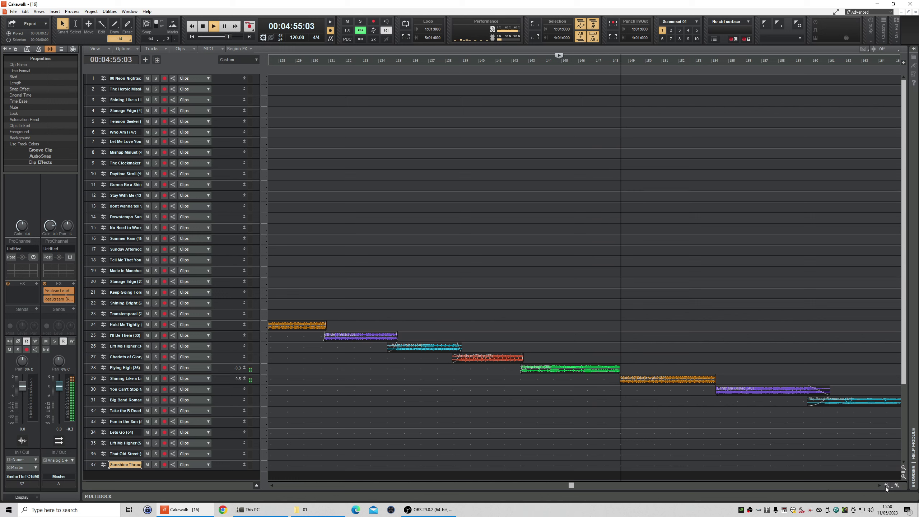
key("space")
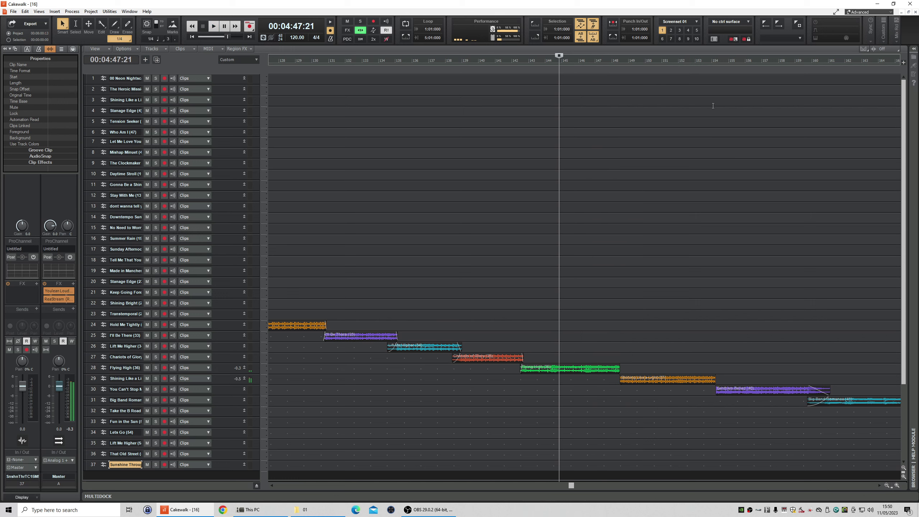
Play from 00:05:05:07 across the cut from Shining Like a Light to Bentham Ballad.
left_click(705, 60)
key("space")
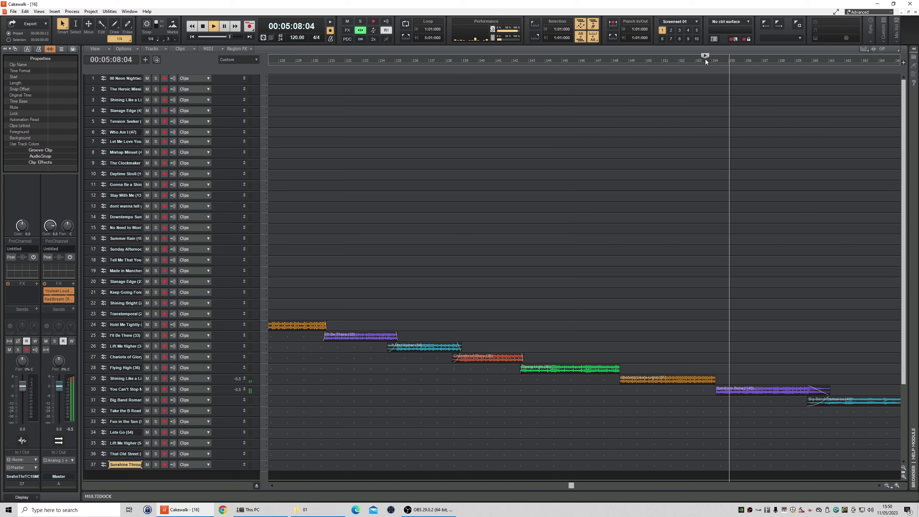
key("space")
Enlarge tracks 29 and 30 so the waveforms around the cut into Bentham Ballad can be examined.
left_click(897, 486)
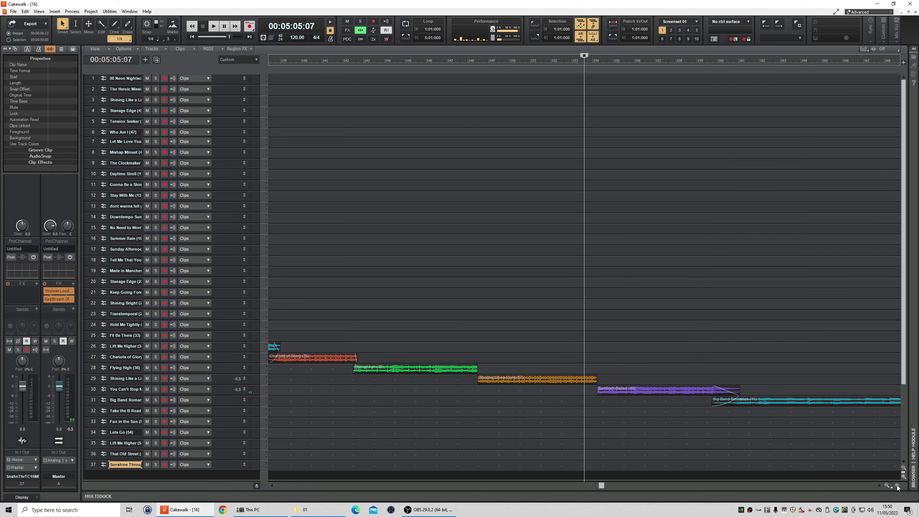
left_click(896, 485)
left_click(897, 486)
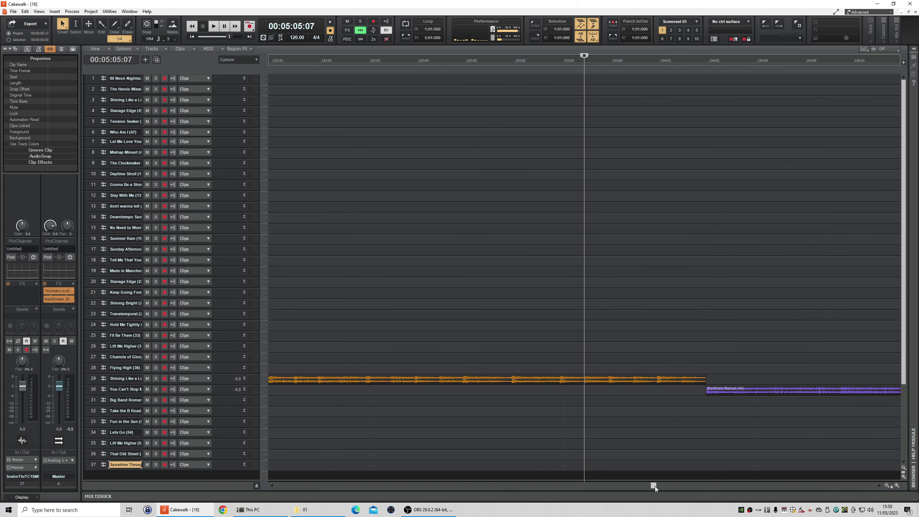
left_click_drag(655, 488, 658, 488)
scroll(218, 296, "down", 3)
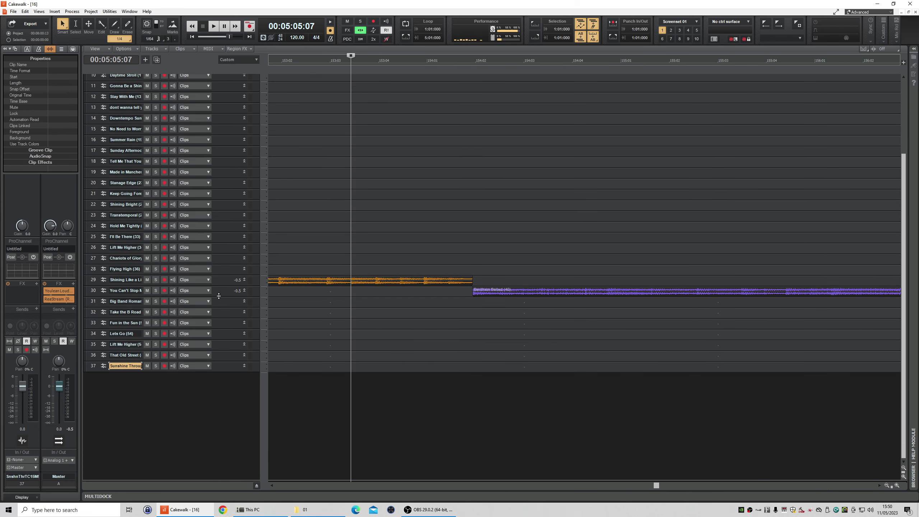
left_click_drag(236, 286, 252, 439)
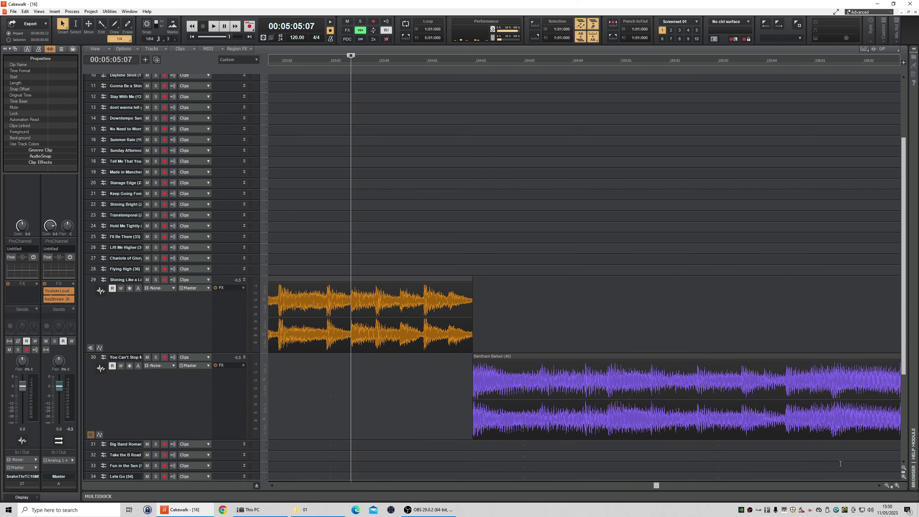
Place the playhead at 00:05:06:14, exactly where Shining Like a Light ends and Bentham Ballad begins.
left_click(897, 486)
left_click(896, 486)
left_click(896, 486)
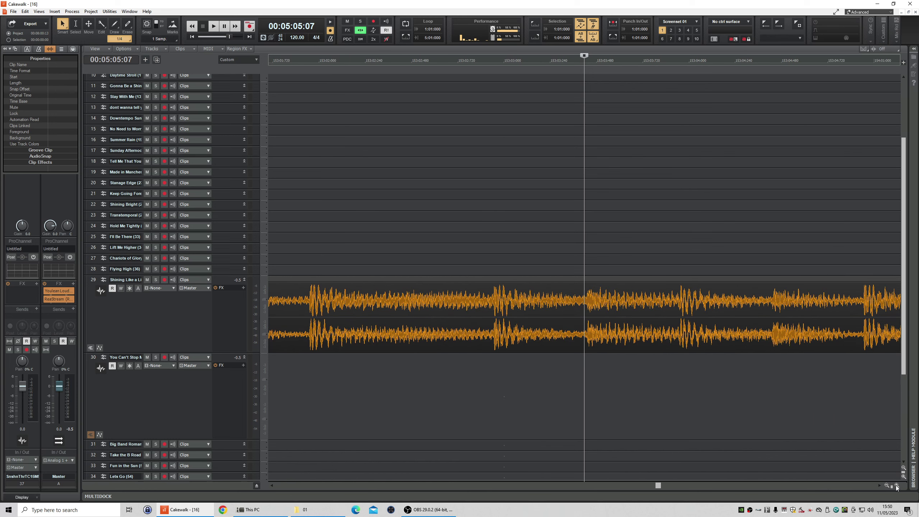
left_click_drag(660, 486, 660, 485)
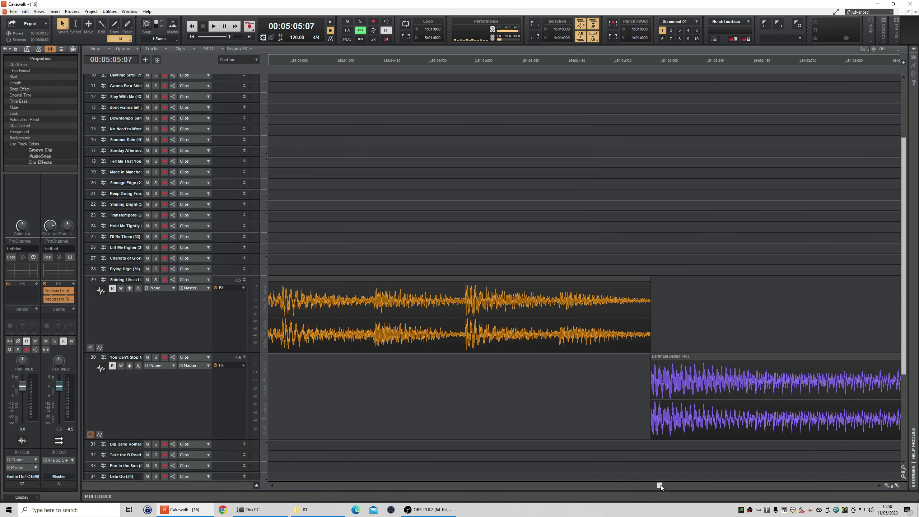
left_click(657, 62)
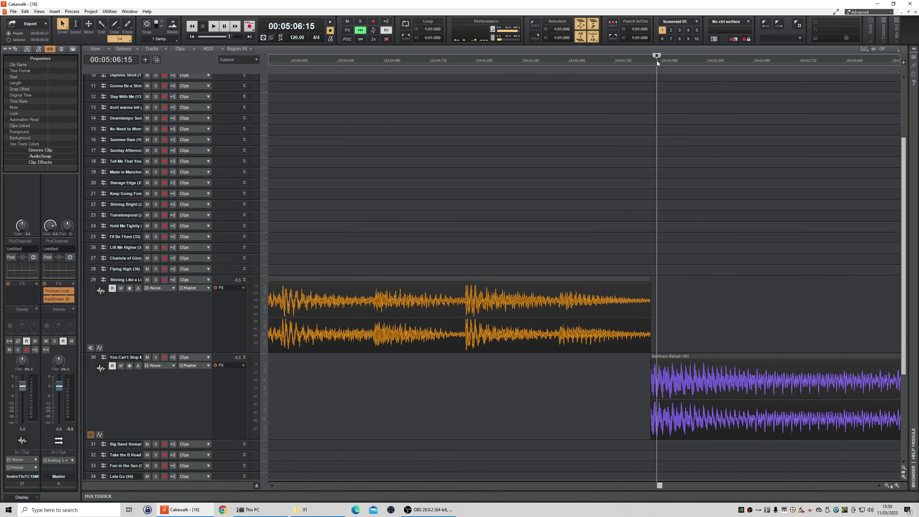
left_click(651, 59)
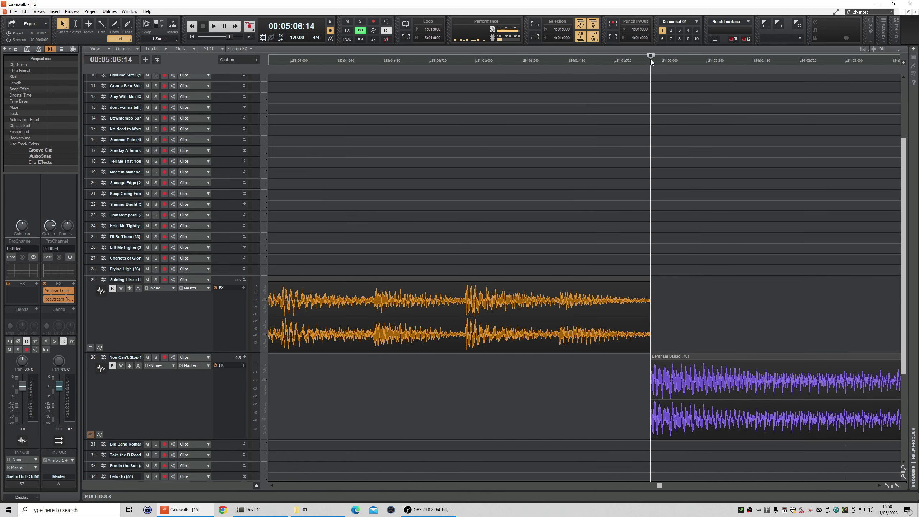
left_click(897, 485)
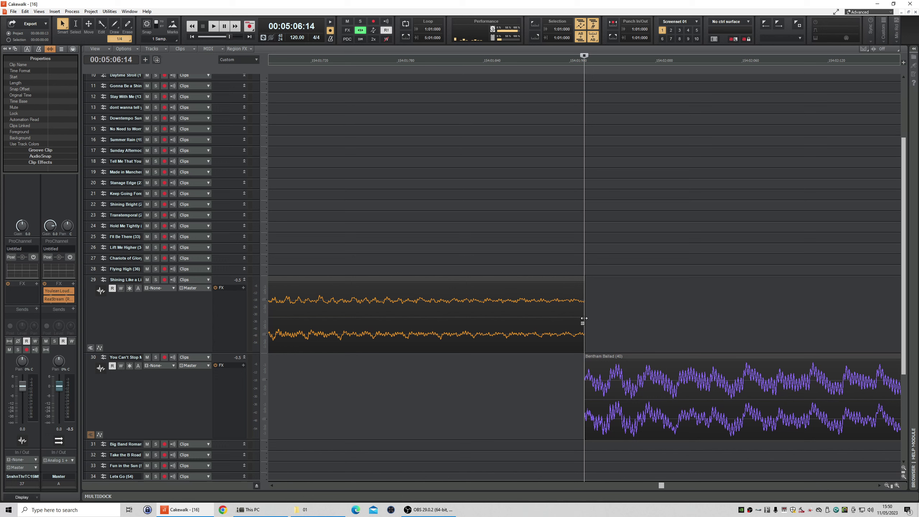
Extend the end of Shining Like a Light past the cut and the start of Bentham Ballad before it so they overlap.
left_click_drag(583, 317, 633, 321)
left_click_drag(677, 322, 690, 322)
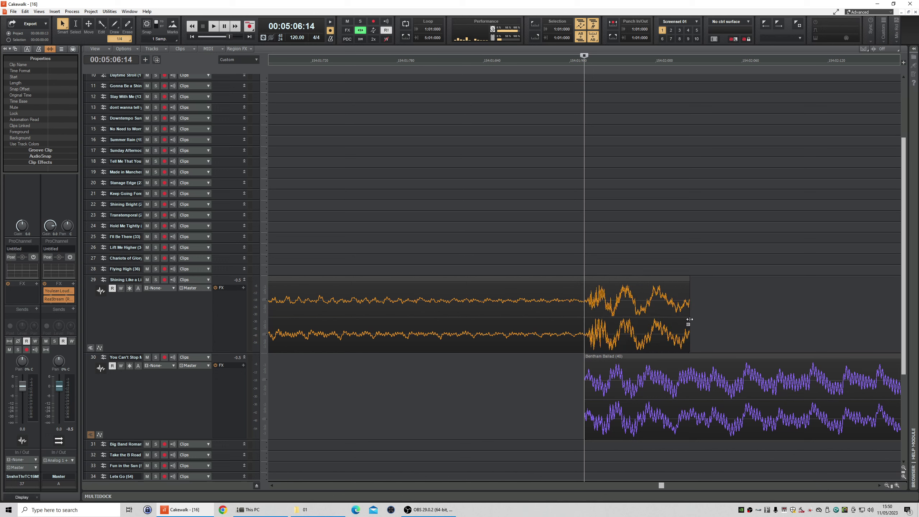
left_click_drag(585, 396, 394, 381)
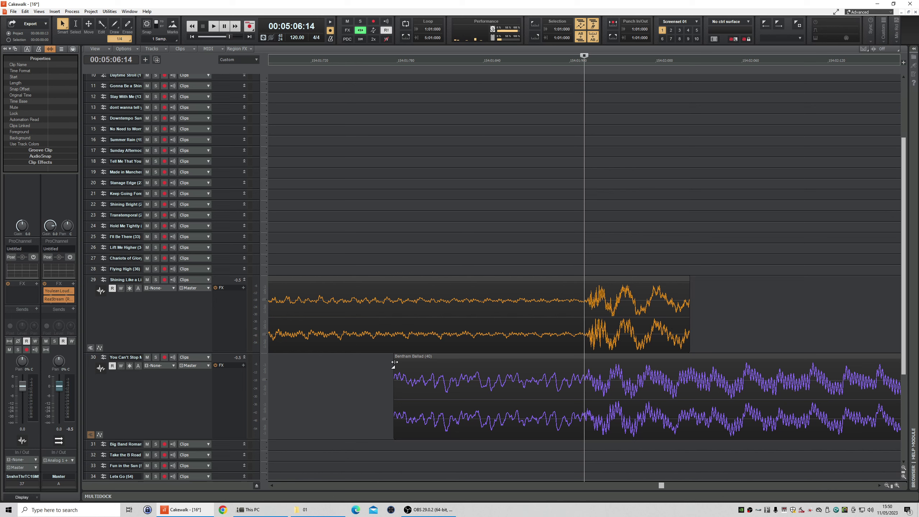
Add a fade-in to Bentham Ballad from its extended start to just past the playhead, and select the clip.
left_click_drag(395, 364, 601, 409)
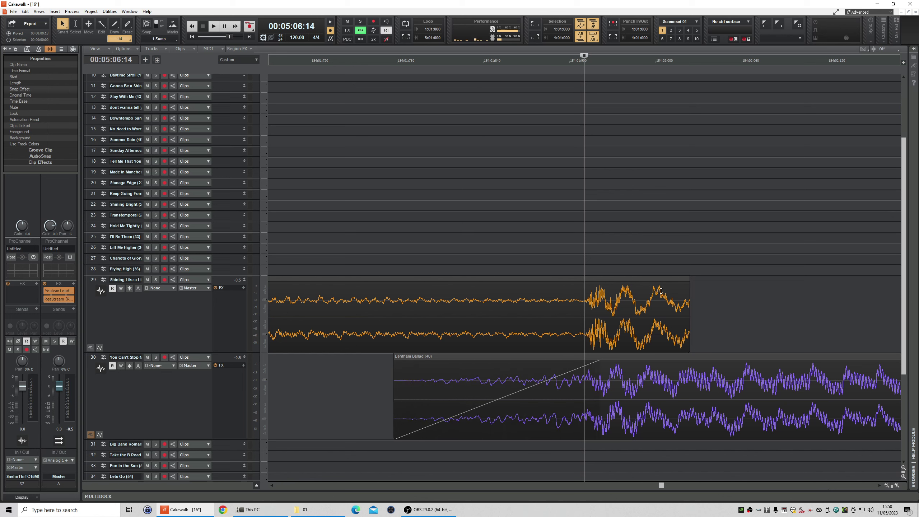
left_click(596, 362)
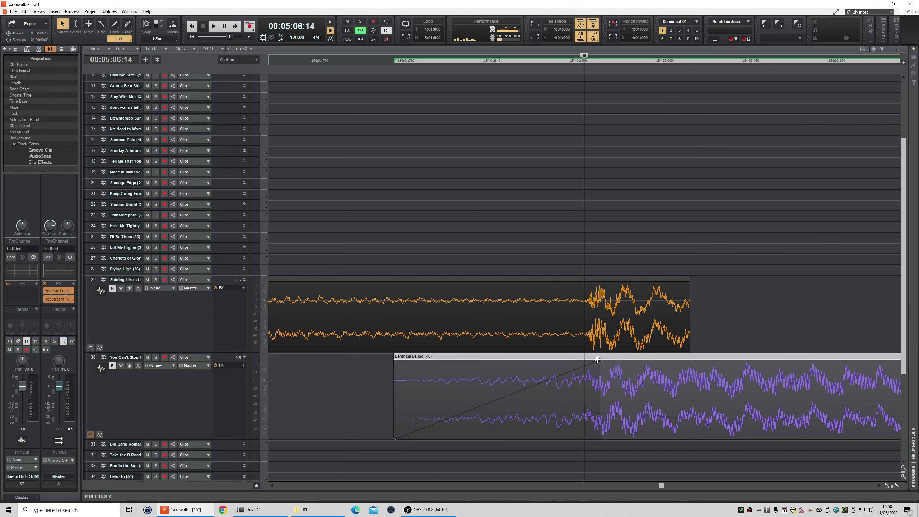
End Bentham Ballad's fade-in at the playhead, and fade out Shining Like a Light from the playhead to its end.
left_click_drag(599, 361, 585, 361)
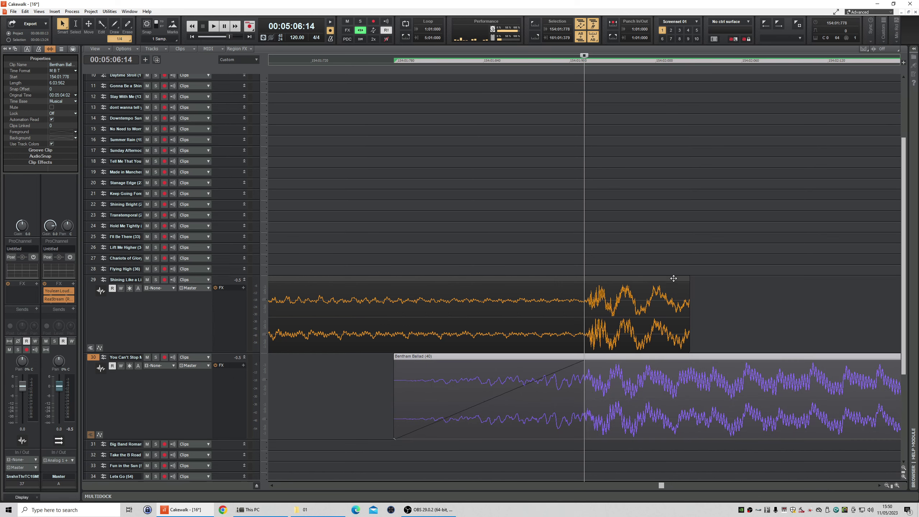
left_click_drag(689, 279, 586, 282)
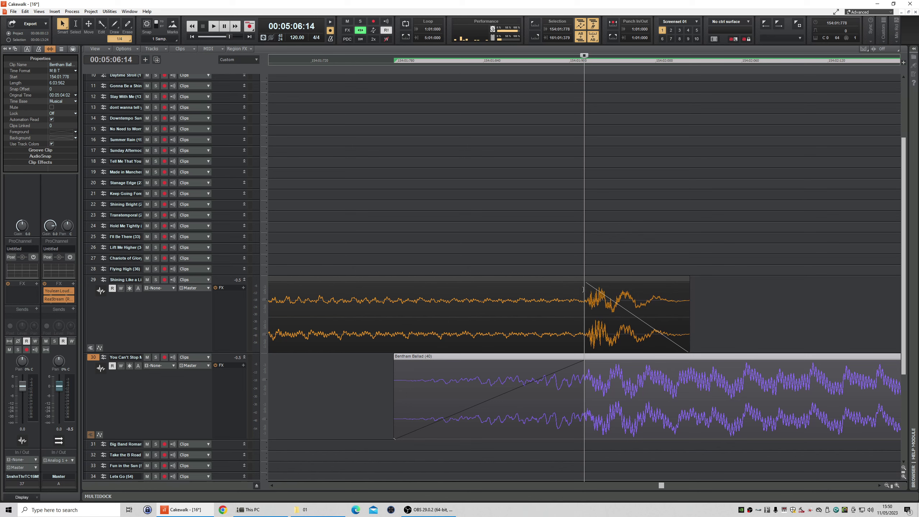
Play back the crossfade from Shining Like a Light into Bentham Ballad, starting shortly before the overlap.
left_click(291, 62)
left_click(887, 485)
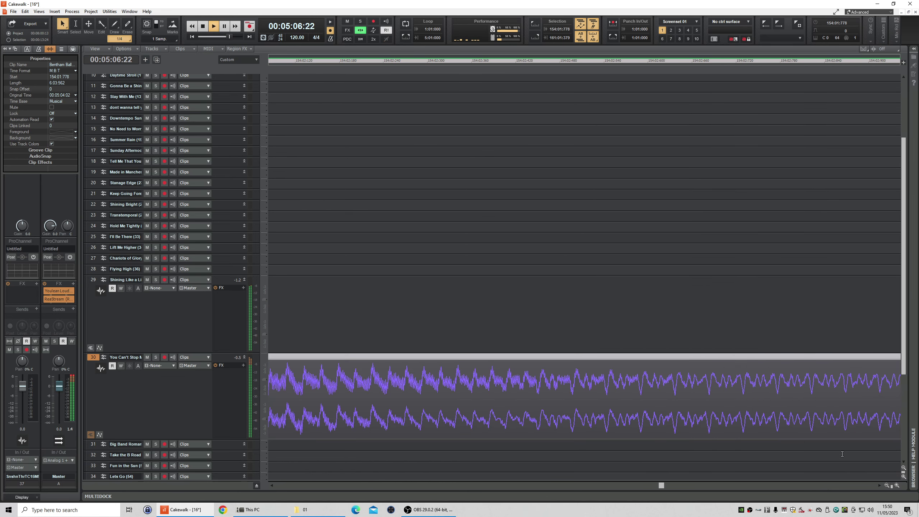
left_click(887, 486)
left_click(887, 486)
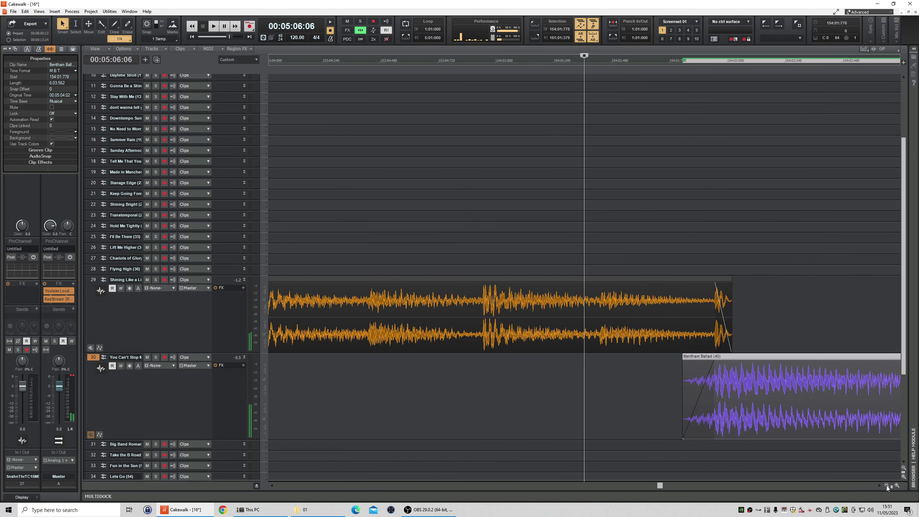
key("space")
key("space")
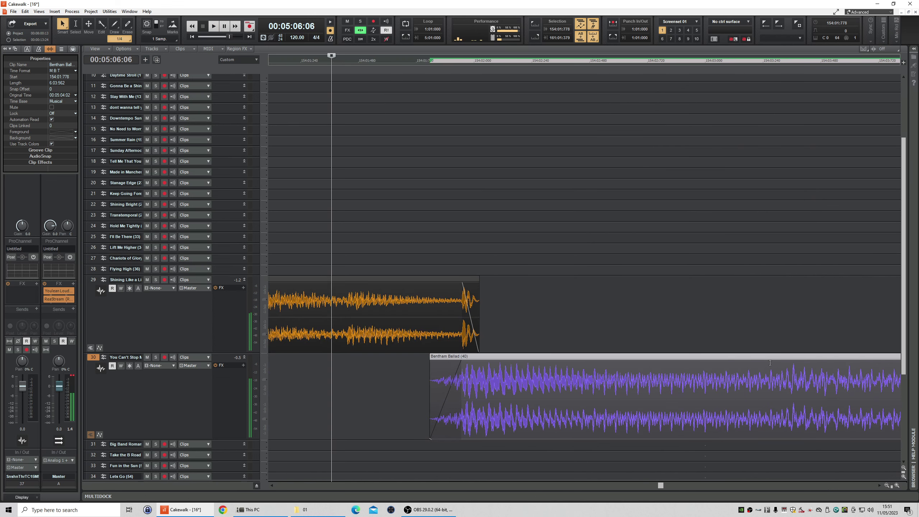
Undo the fades and clip extensions between Shining Like a Light and Bentham Ballad, and play across the hard cut.
key("ctrl+z")
key("ctrl+z")
key("ctrl+z")
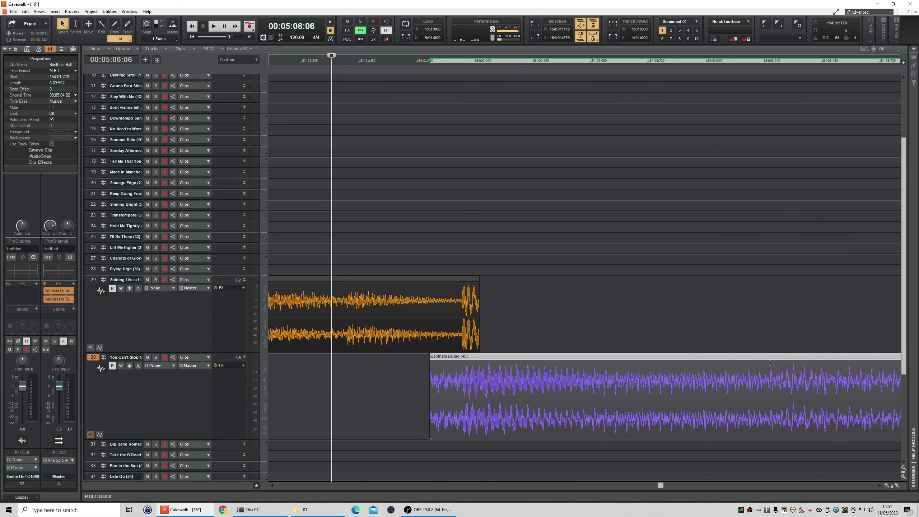
key("space")
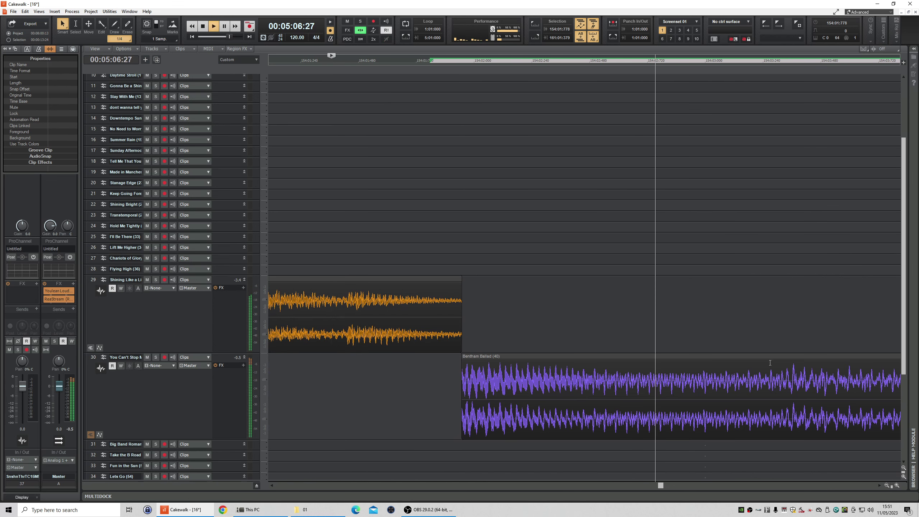
key("space")
Place the playhead at 00:05:05:03 and play the hard cut into Bentham Ballad several times from there.
left_click(887, 485)
left_click(887, 485)
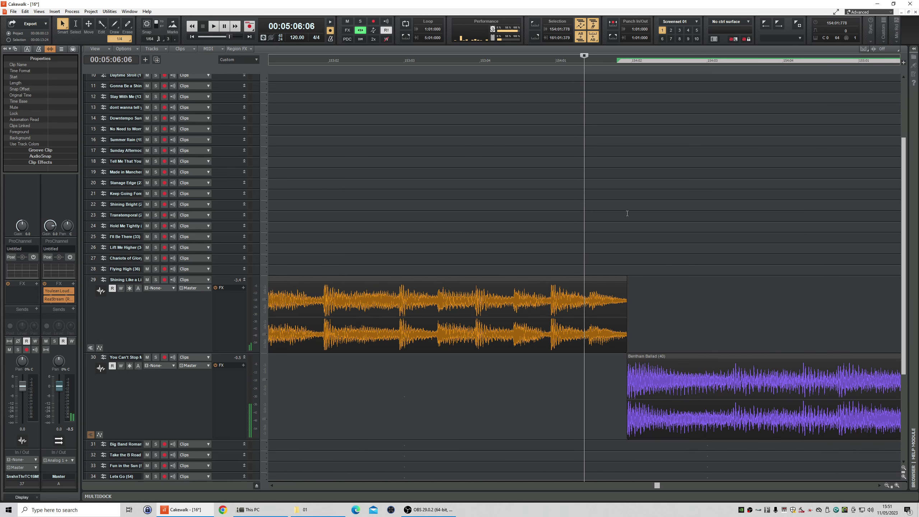
left_click(420, 61)
key("space")
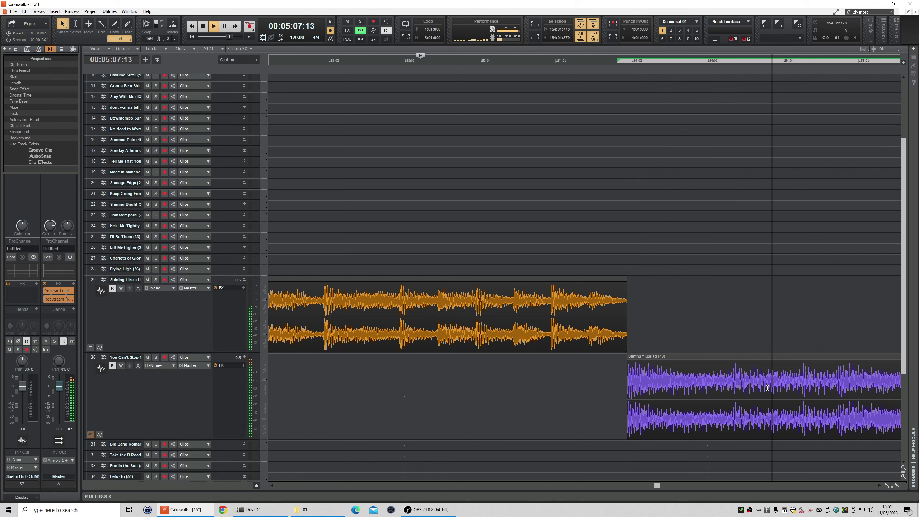
key("space")
key("space")
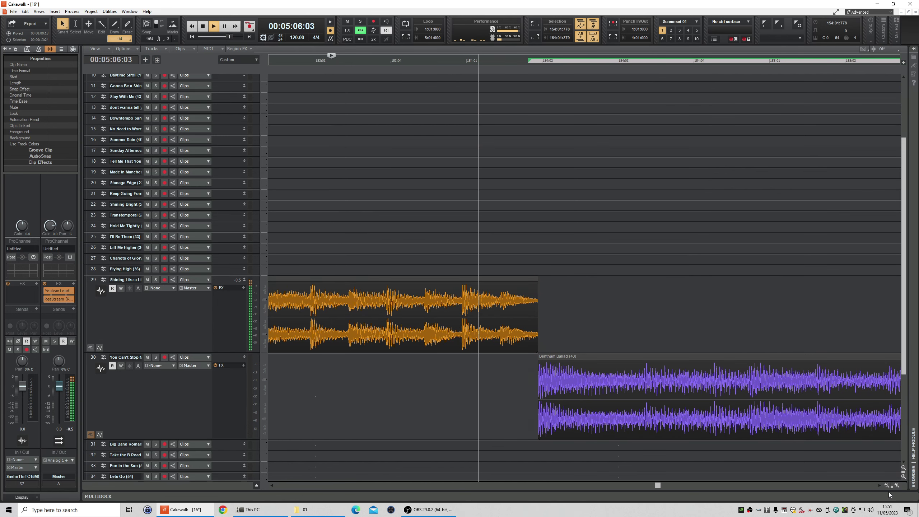
key("space")
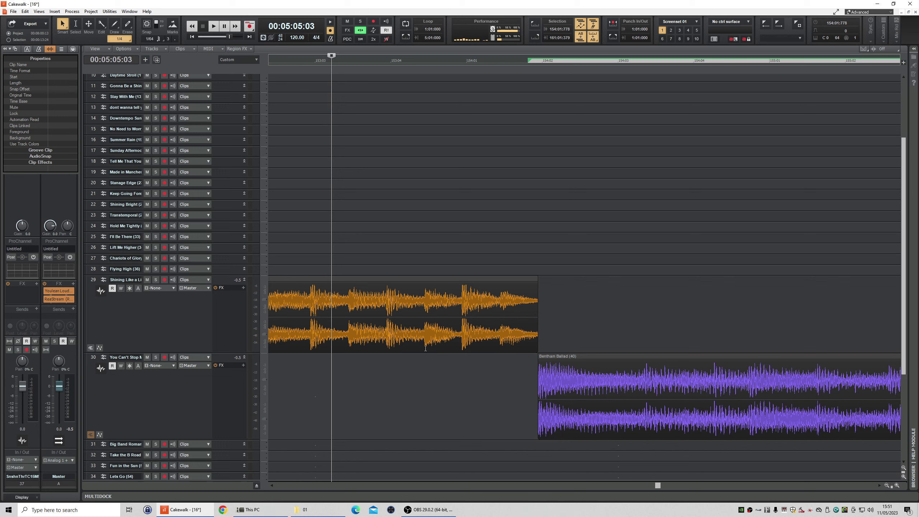
key("space")
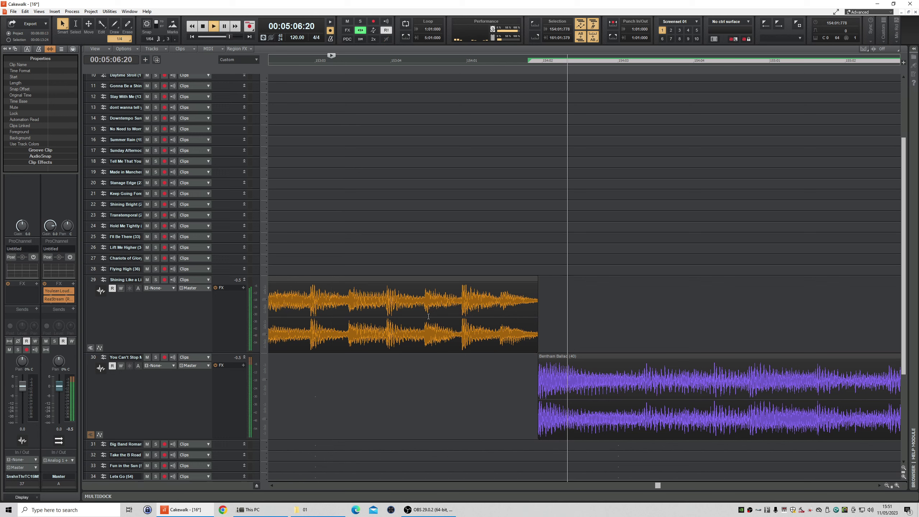
key("space")
key("space")
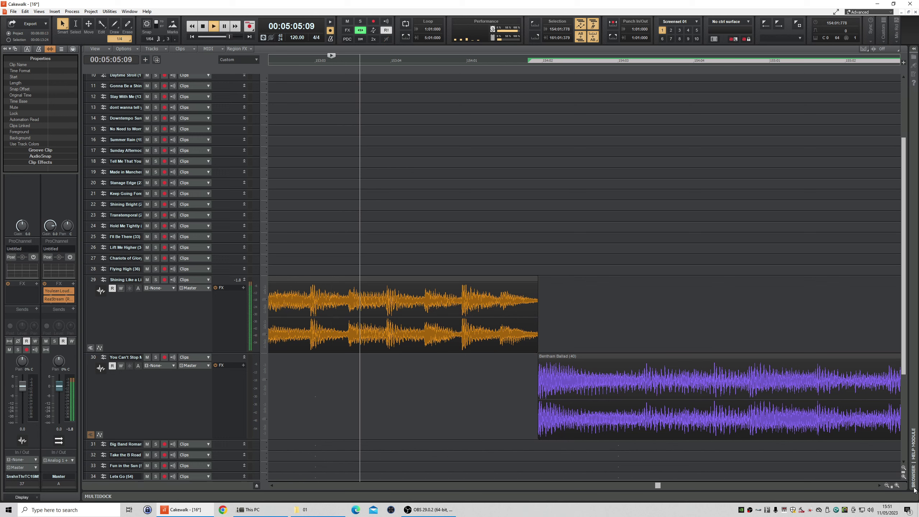
key("space")
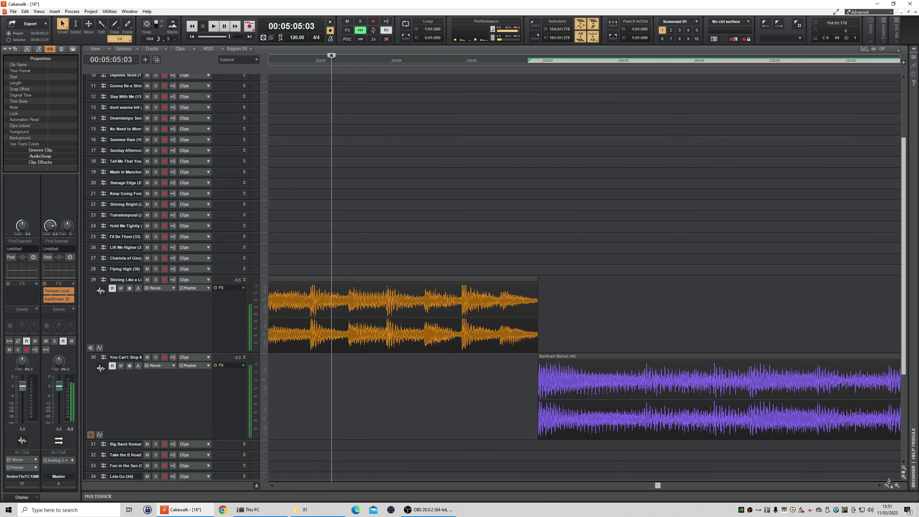
Examine the arrangement around Bentham Ballad and the remaining clips through to Sunshine Through the Clouds on track 37.
left_click(887, 485)
left_click(888, 485)
left_click(887, 485)
left_click(888, 485)
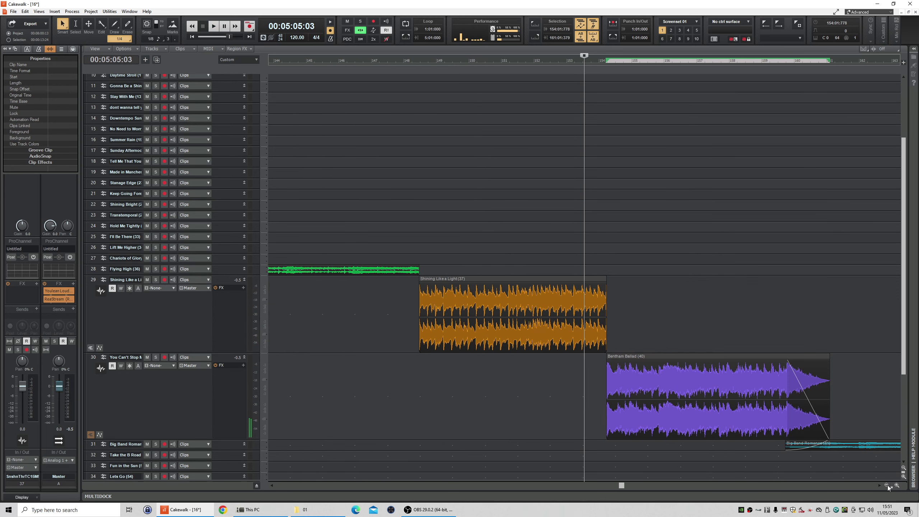
left_click(887, 486)
left_click(888, 486)
left_click(887, 486)
scroll(675, 344, "down", 5)
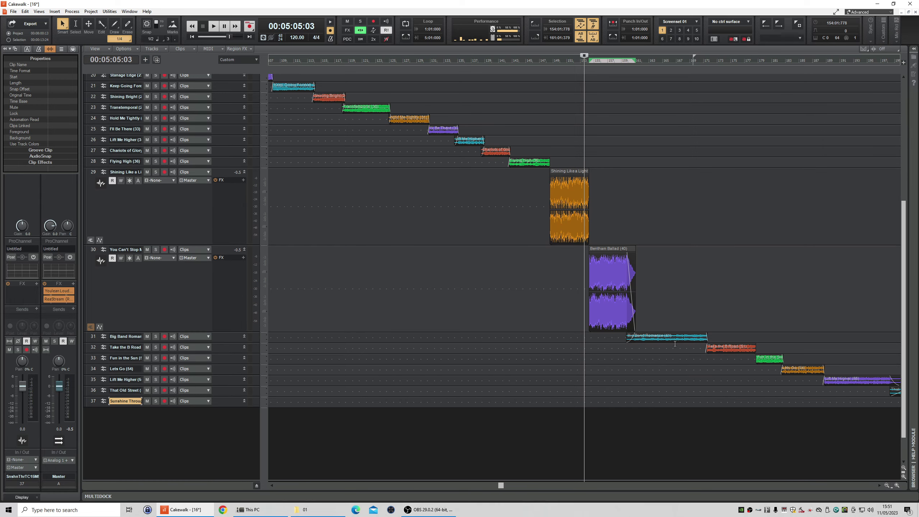
left_click(887, 486)
left_click(887, 485)
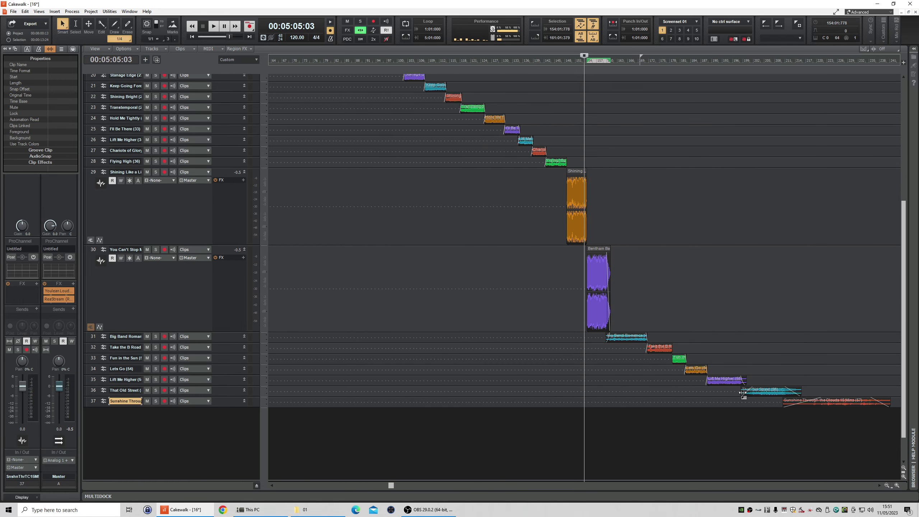
Look over the sequence of clips from the first track down to Bentham Ballad on the timeline.
scroll(829, 389, "up", 5)
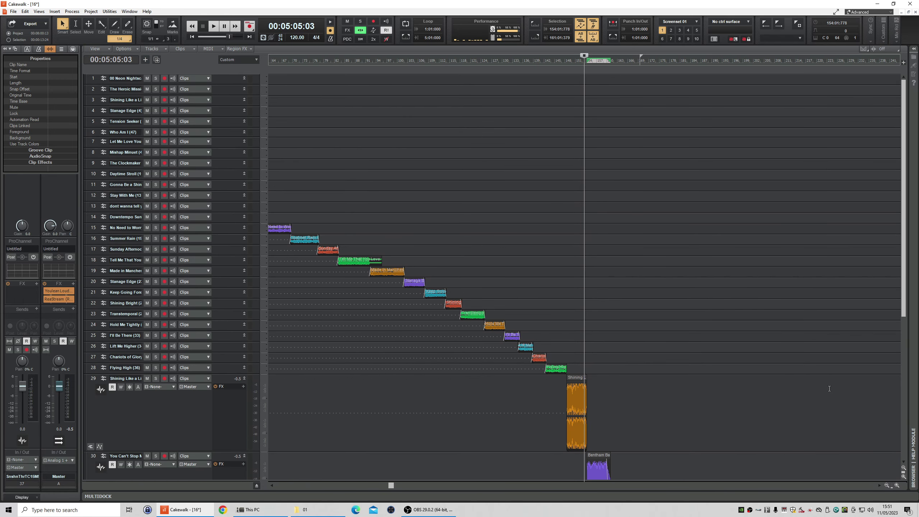
left_click(888, 485)
left_click(888, 486)
left_click(887, 485)
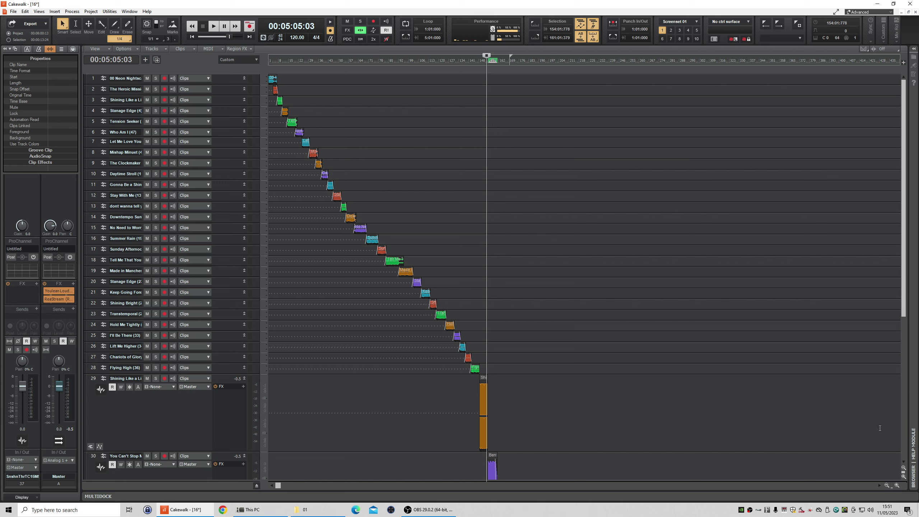
left_click(898, 485)
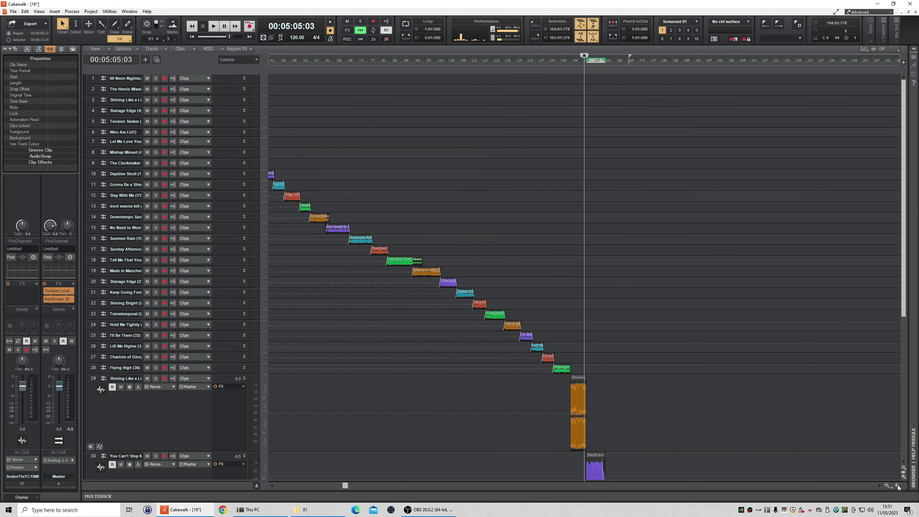
left_click(897, 486)
left_click(897, 485)
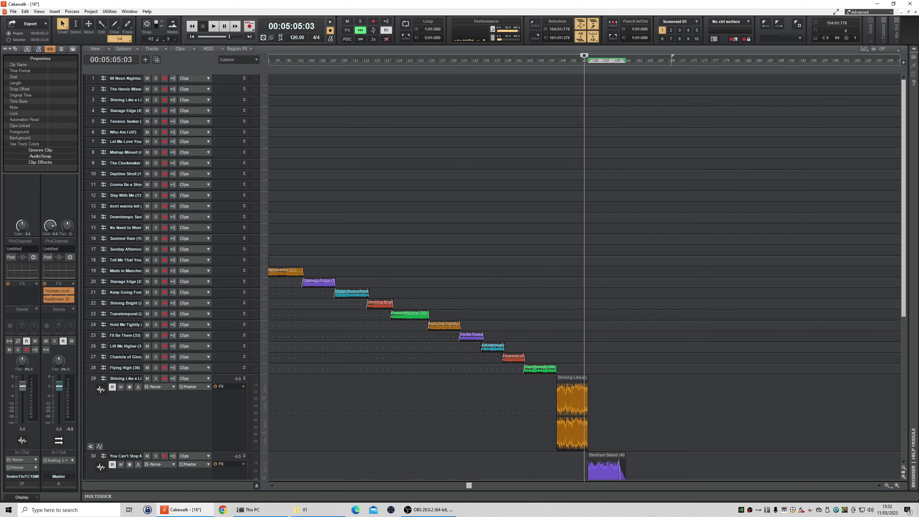
Return the playhead to the project start at 00:00:00:00 and view the opening clips of the reel.
left_click_drag(229, 37, 199, 37)
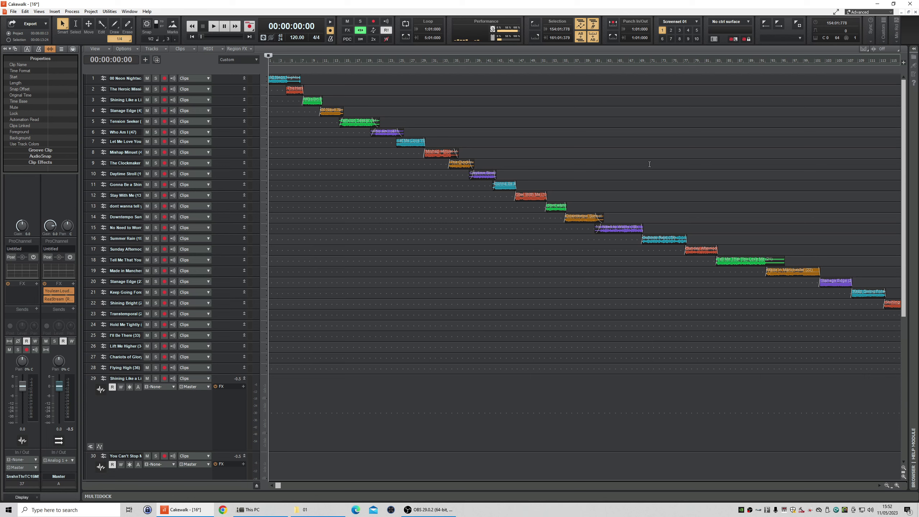
left_click(886, 485)
left_click(887, 485)
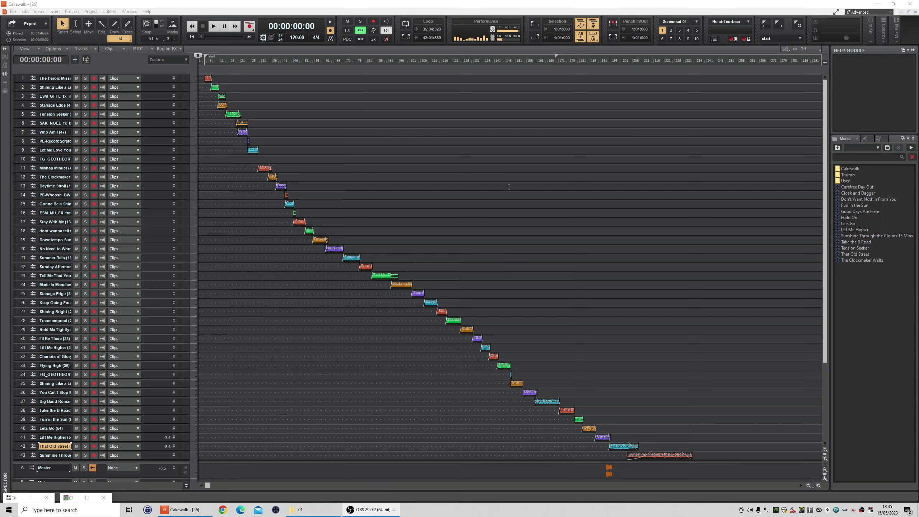
Examine the updated arrangement, including the short sound-effect clips between songs, from the first clip to the last.
left_click(818, 486)
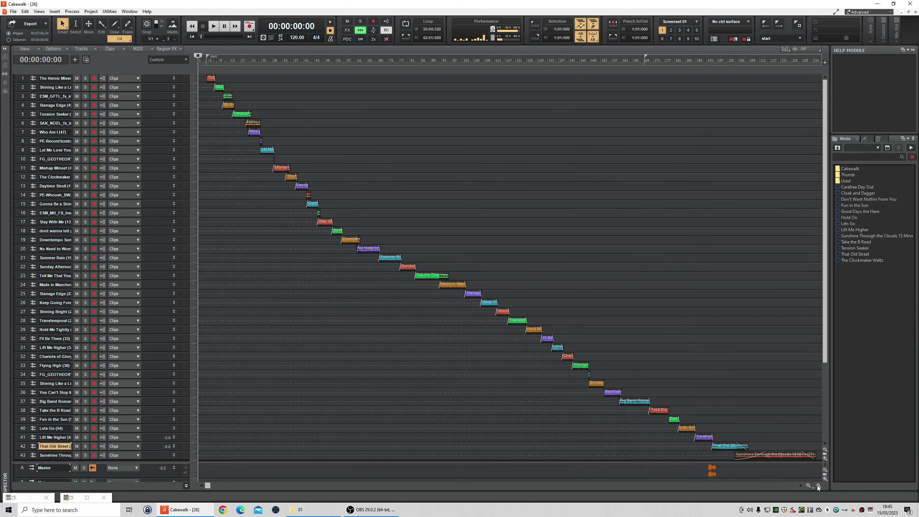
left_click(818, 486)
left_click(819, 486)
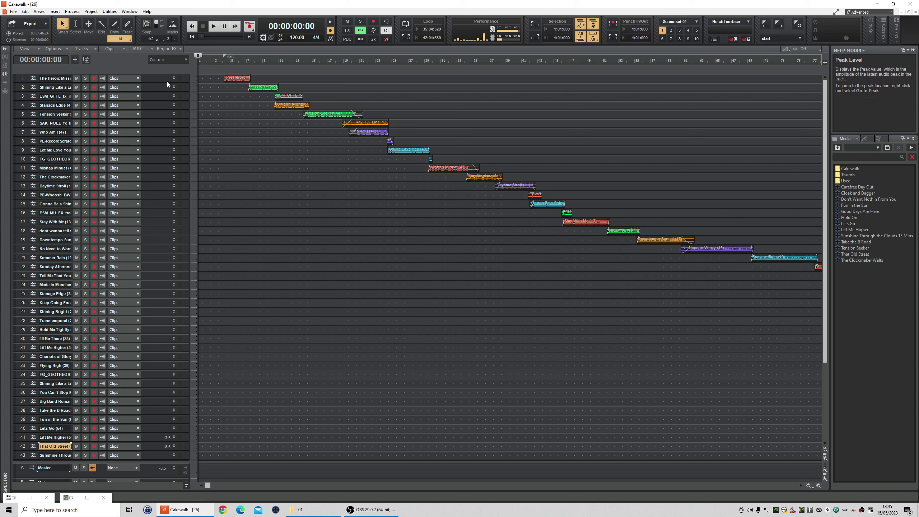
left_click(809, 485)
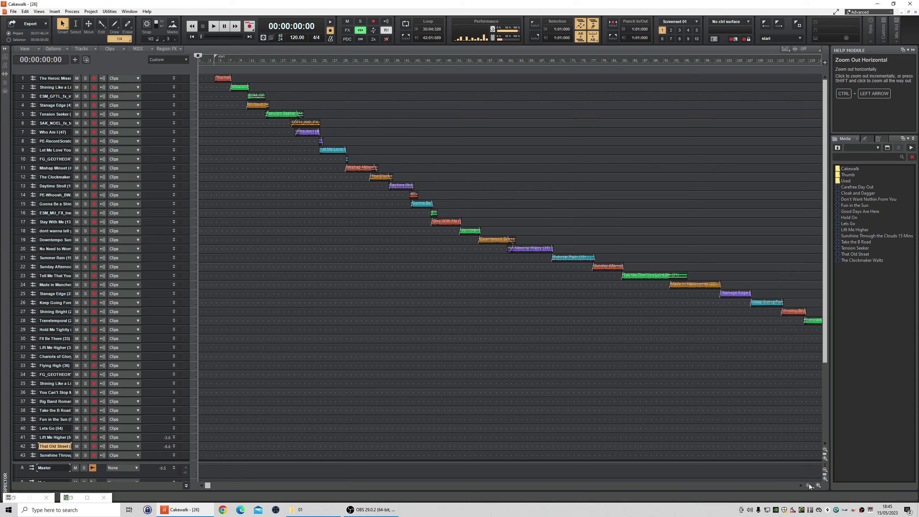
left_click(809, 485)
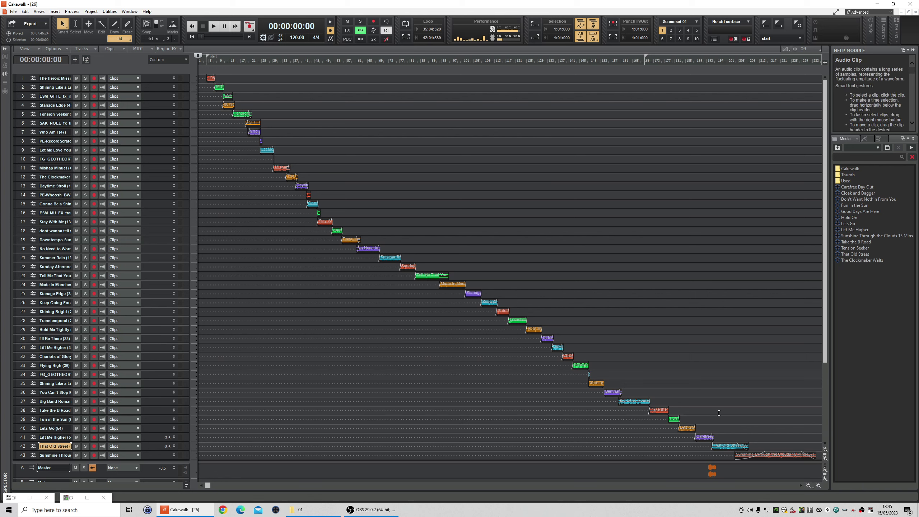
left_click(807, 484)
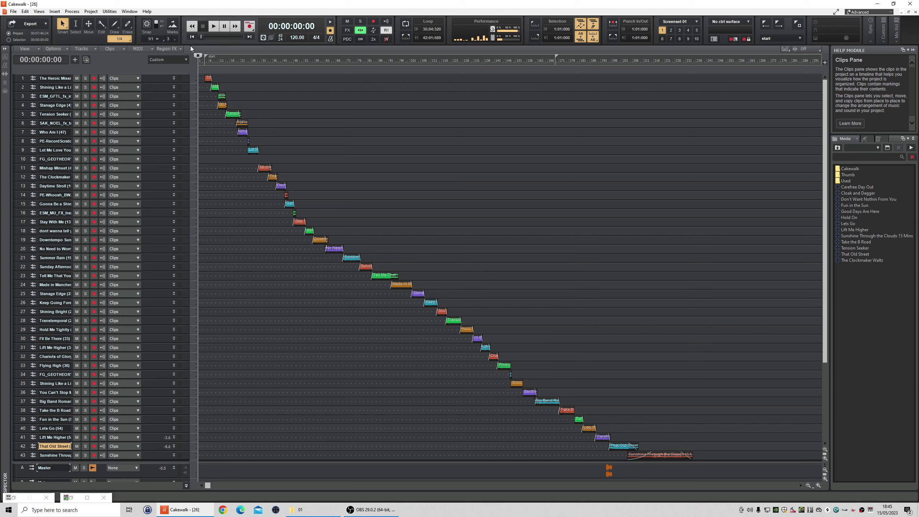
Place the playhead at 00:00:05:23, just before the first clip, and examine the opening songs and their transition effects.
left_click(204, 59)
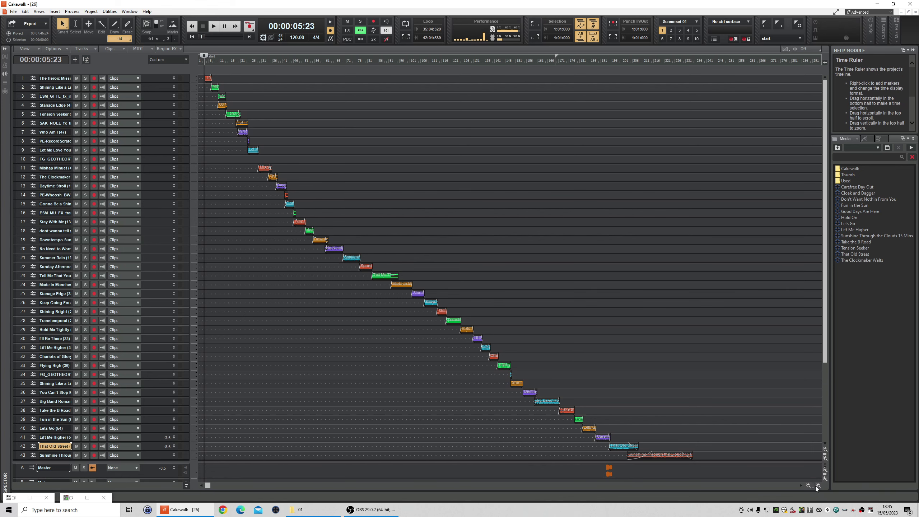
left_click(818, 485)
left_click(818, 485)
left_click(818, 485)
left_click(818, 486)
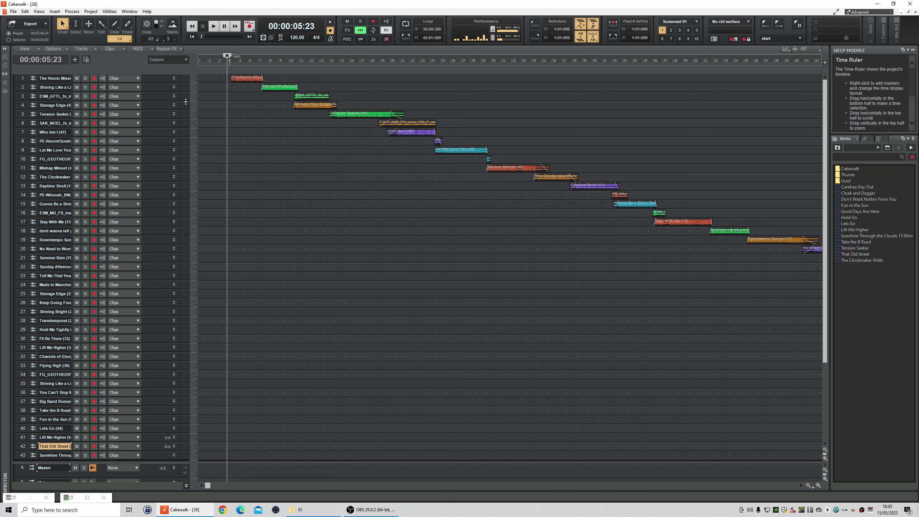
left_click(808, 485)
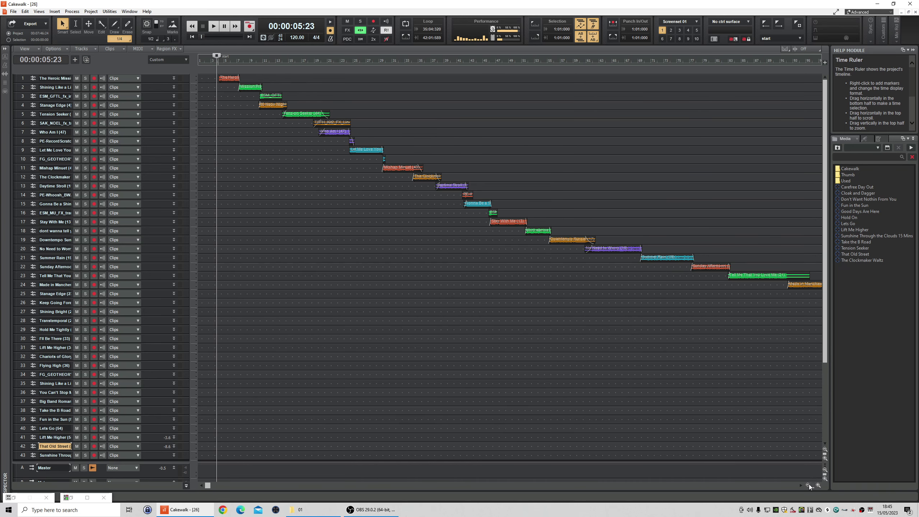
left_click(809, 484)
left_click(808, 485)
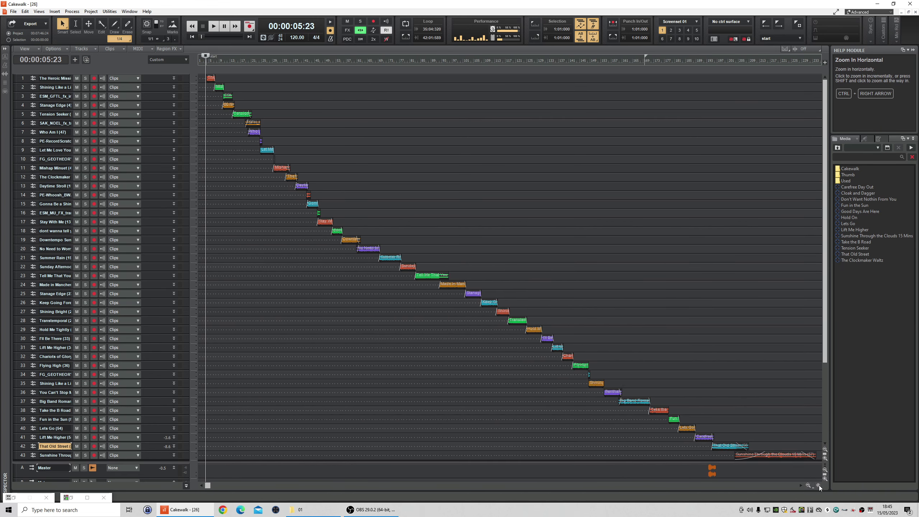
left_click(819, 485)
left_click(818, 485)
left_click(819, 486)
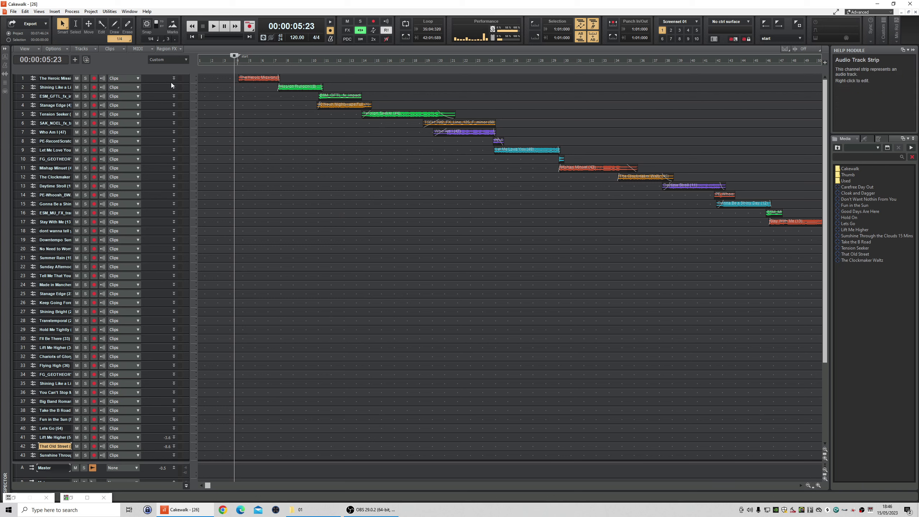
Place the playhead at 00:00:18:04, just before the ESM_GFTL_fx_impact clip, and enlarge track 3 to show its waveform.
left_click(313, 59)
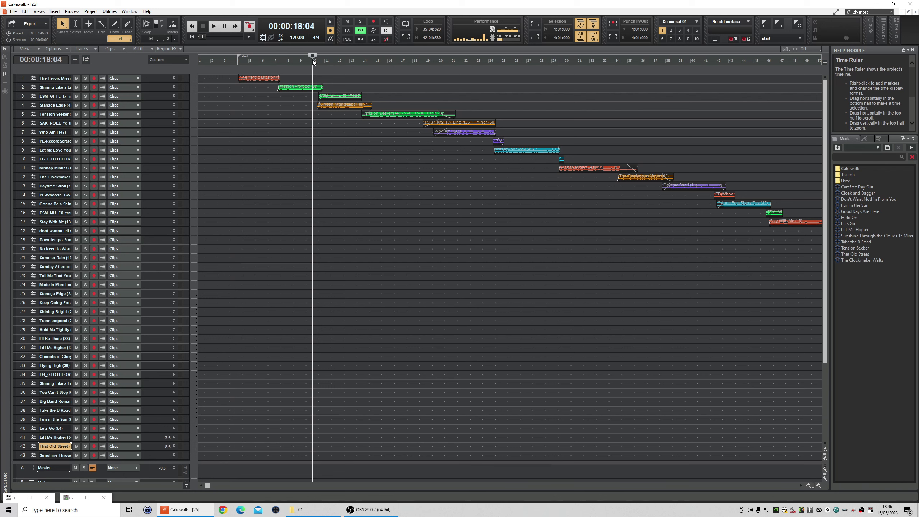
double_click(156, 102)
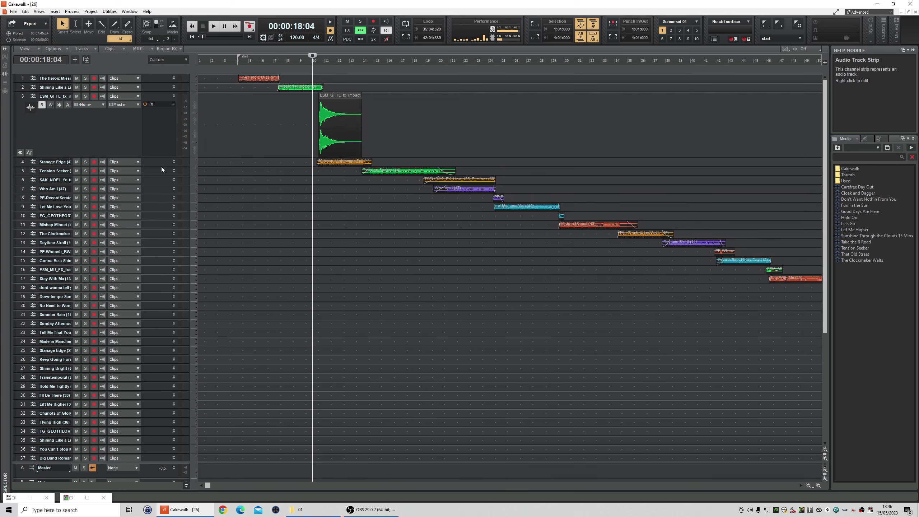
Enlarge track 4 to show its waveform and play the transition into it from 00:00:17:12.
left_click_drag(162, 166, 171, 236)
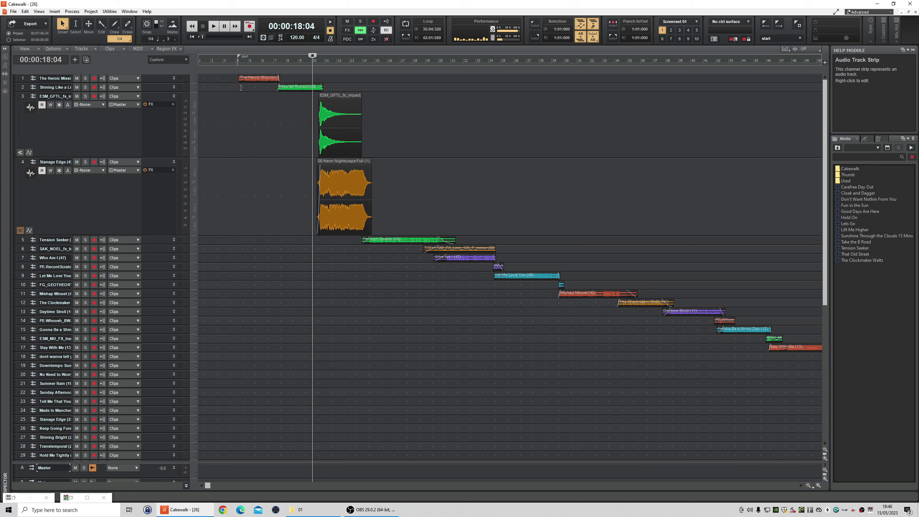
left_click(285, 59)
key("space")
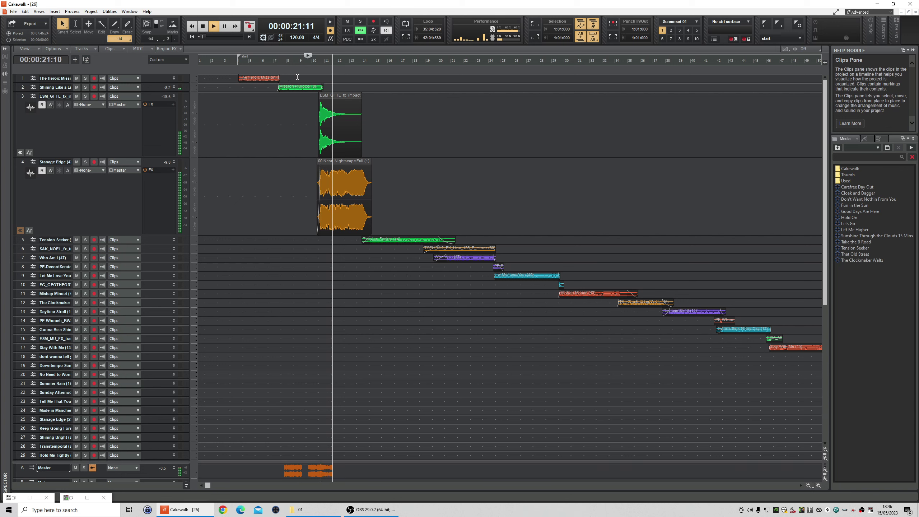
key("space")
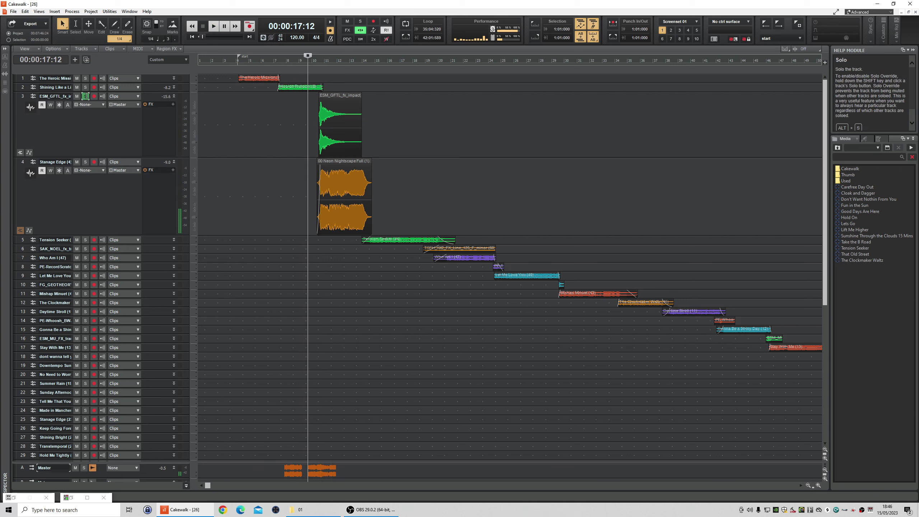
Play the ESM_GFTL_fx_impact sound on track 3 by itself using solo, and clear the solo.
left_click(85, 96)
key("space")
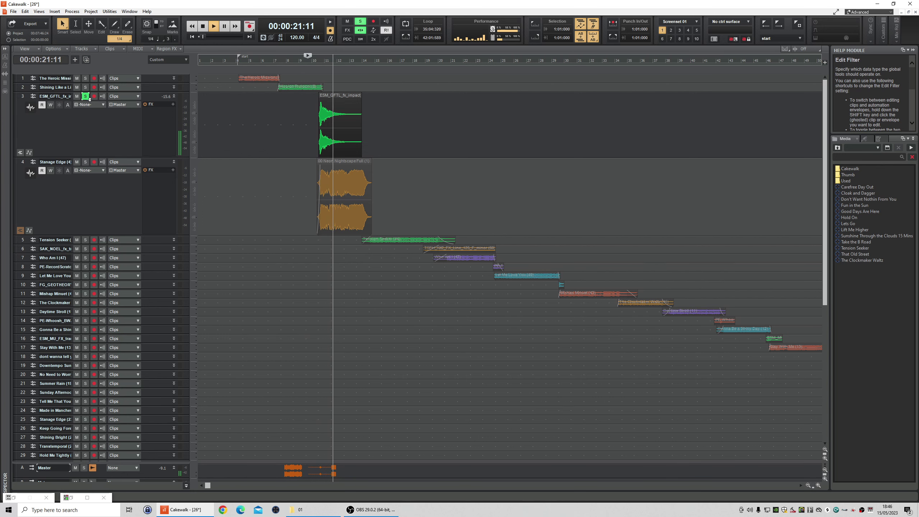
key("space")
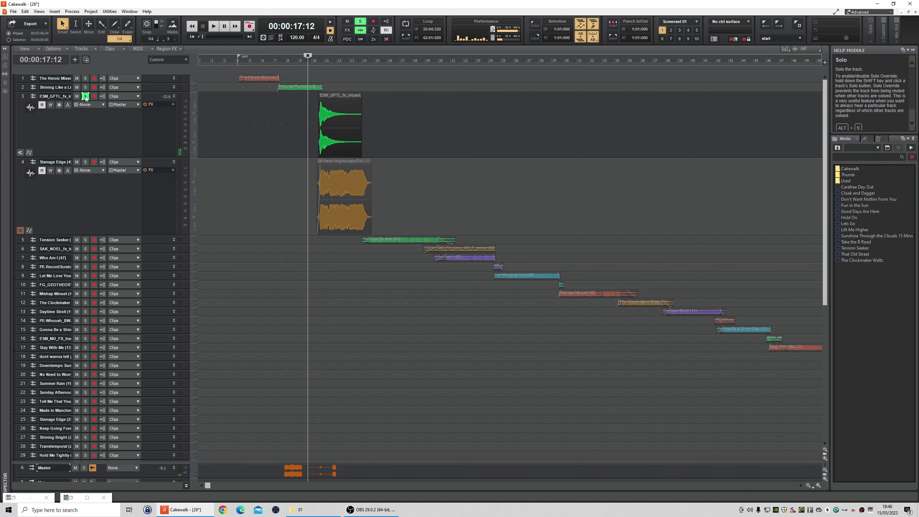
left_click(86, 97)
Compare the transition from 00:00:17:12 with track 3's impact effect muted and with it unmuted.
left_click(77, 96)
key("space")
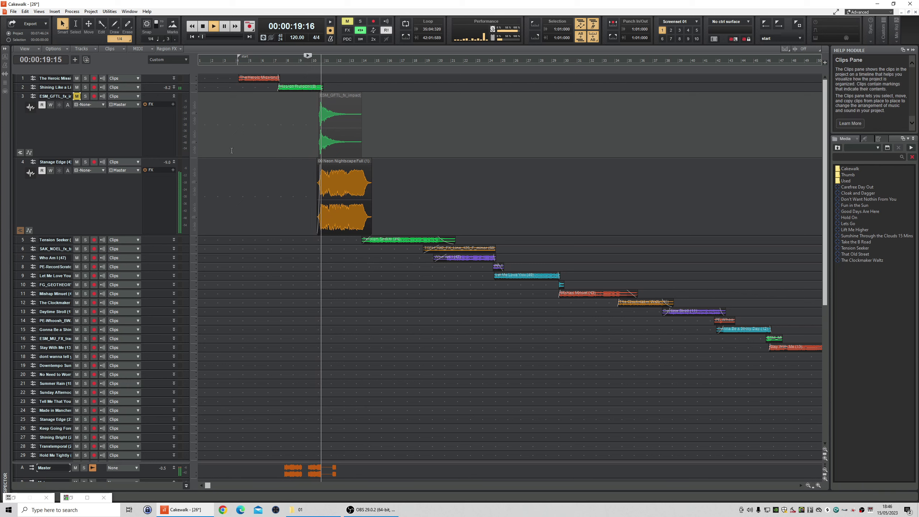
key("space")
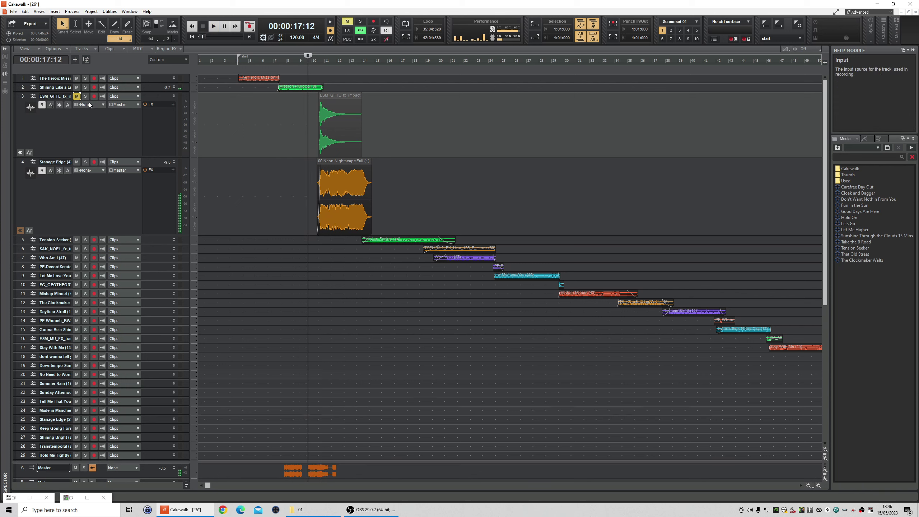
left_click(76, 96)
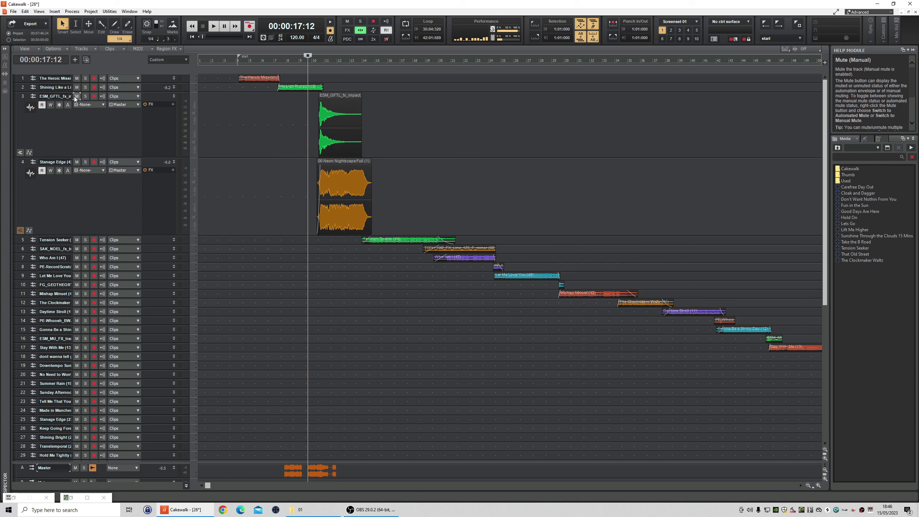
key("space")
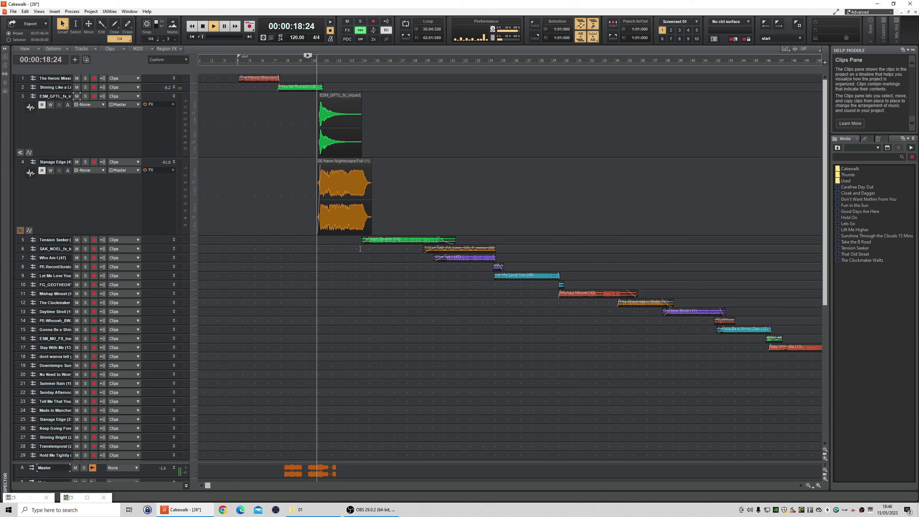
key("space")
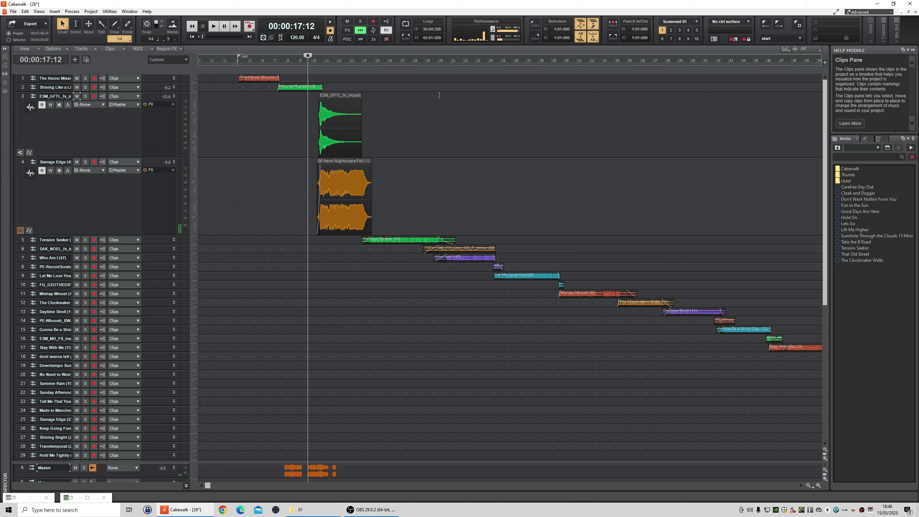
Play track 6's effect soloed from 00:00:35:19, enlarge that track to show its waveform, and clear all solos.
left_click(424, 66)
left_click(85, 249)
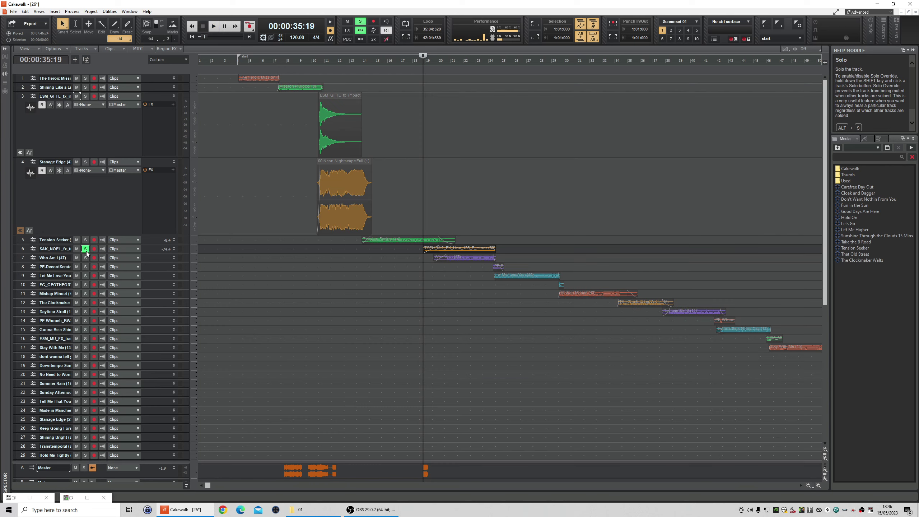
key("space")
left_click_drag(153, 253, 154, 281)
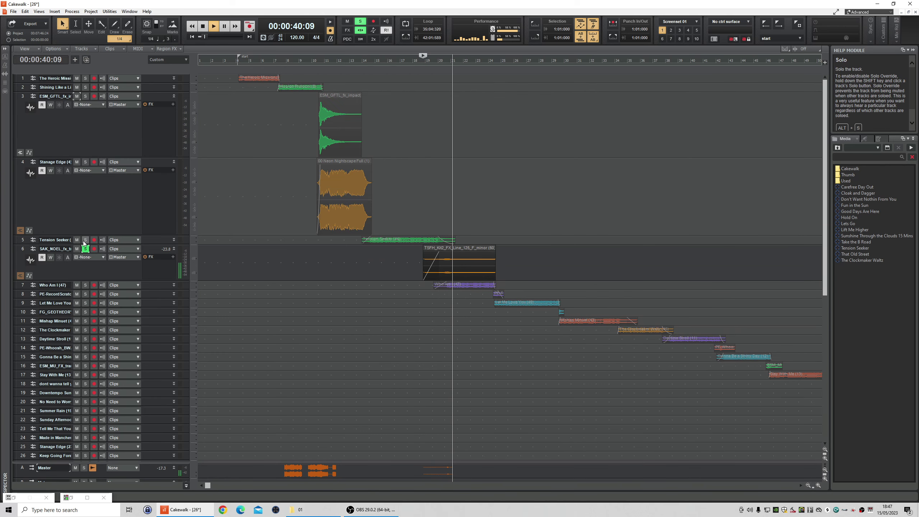
key("space")
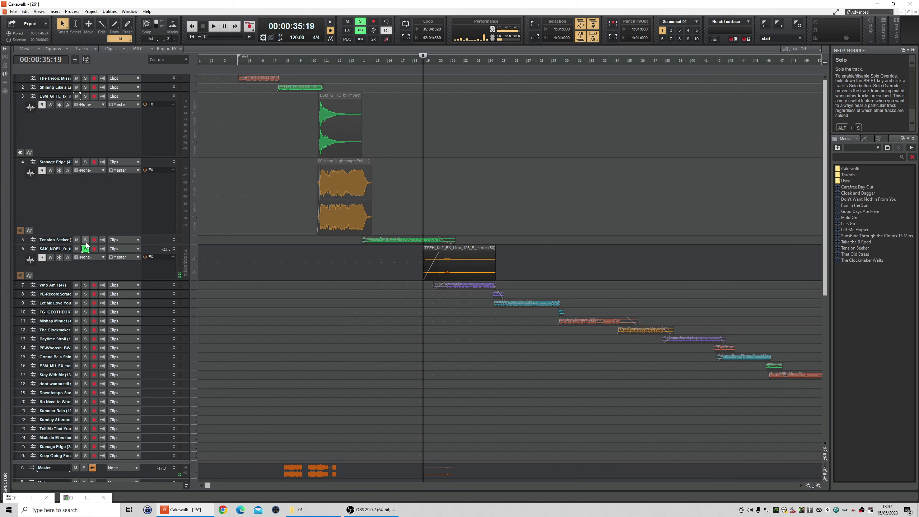
left_click(86, 240)
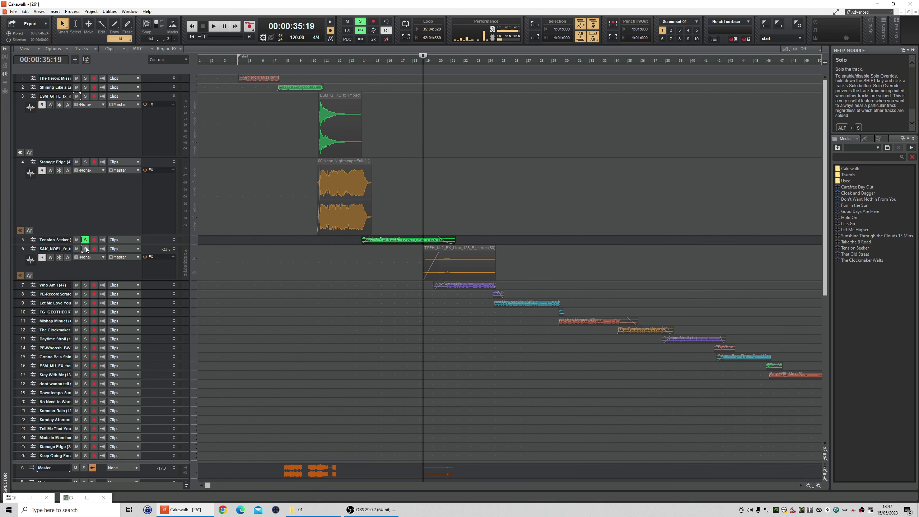
left_click(86, 240)
Compare the crossfade from Tension Seeker to Who Am I with track 6's effect muted and unmuted, leaving it unmuted.
left_click(77, 249)
key("space")
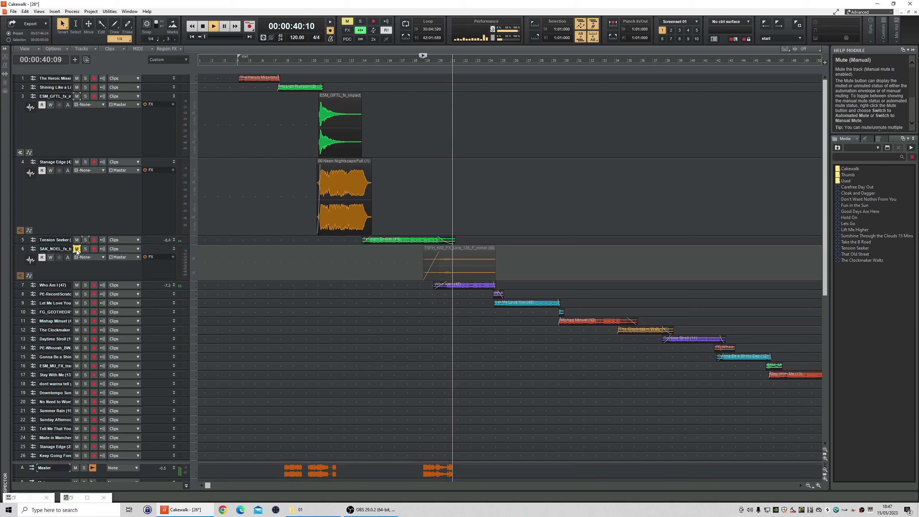
key("space")
left_click(77, 249)
key("space")
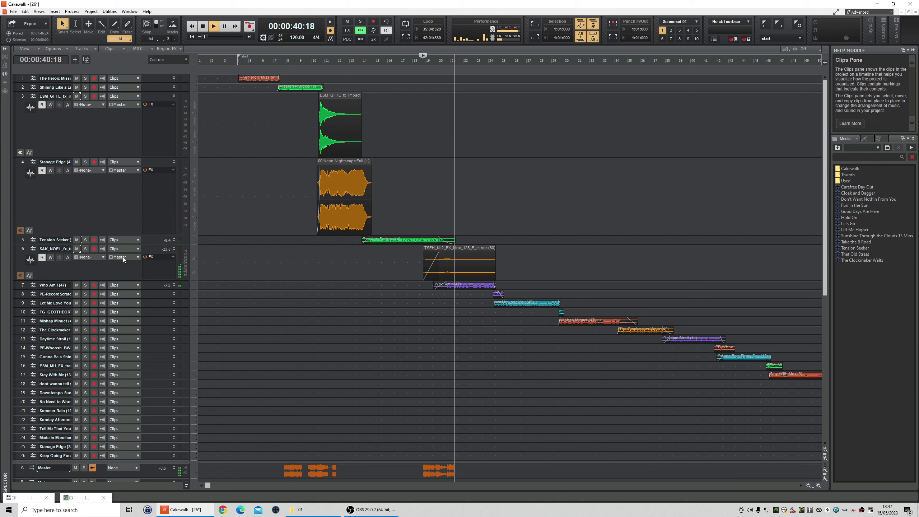
left_click(76, 248)
key("space")
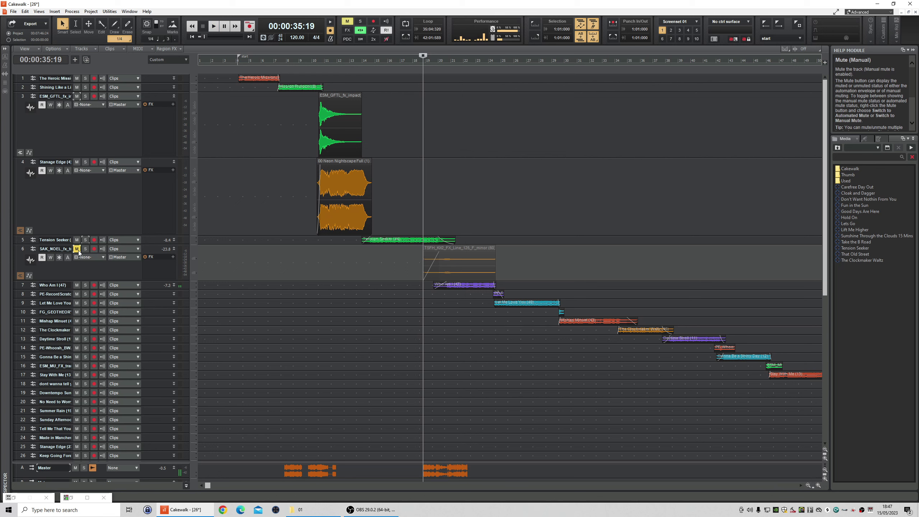
left_click(77, 249)
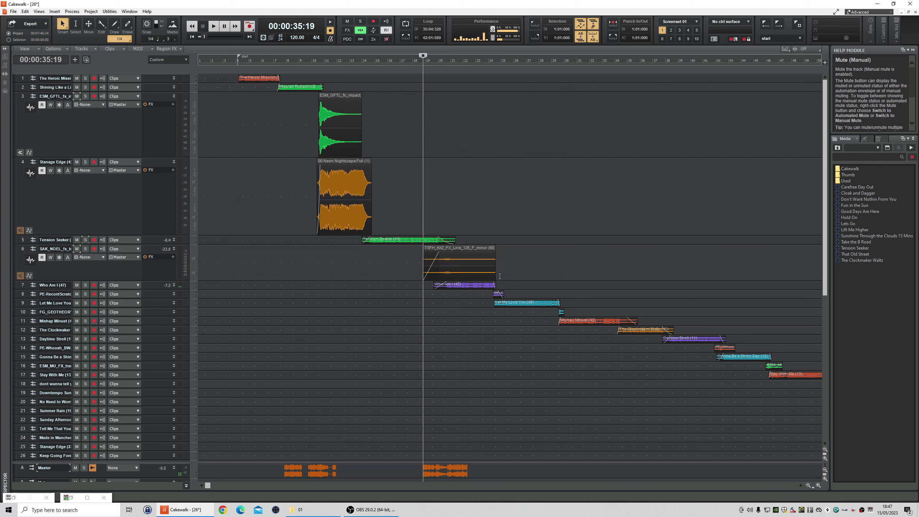
Play the transition from 00:00:46:03 into Let Me Love You, with track 8 enlarged to show the record-scratch waveform.
left_click(489, 63)
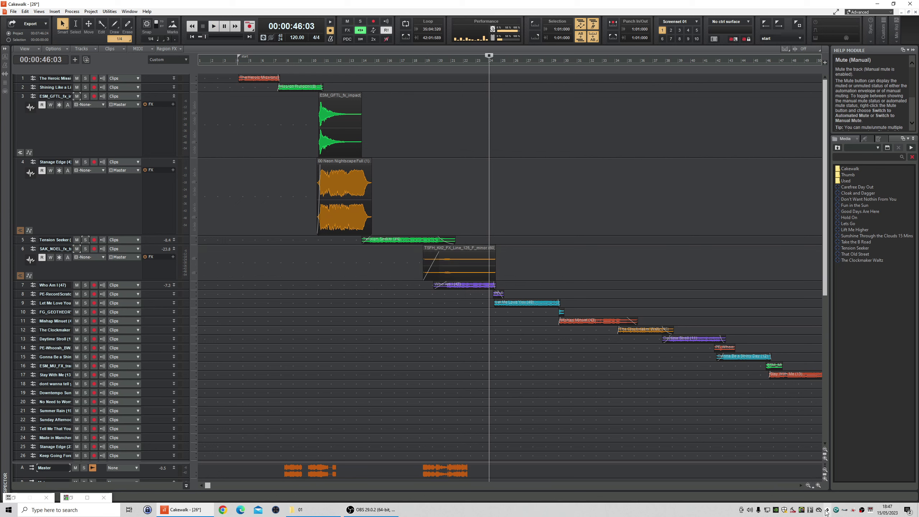
left_click(818, 485)
left_click(819, 486)
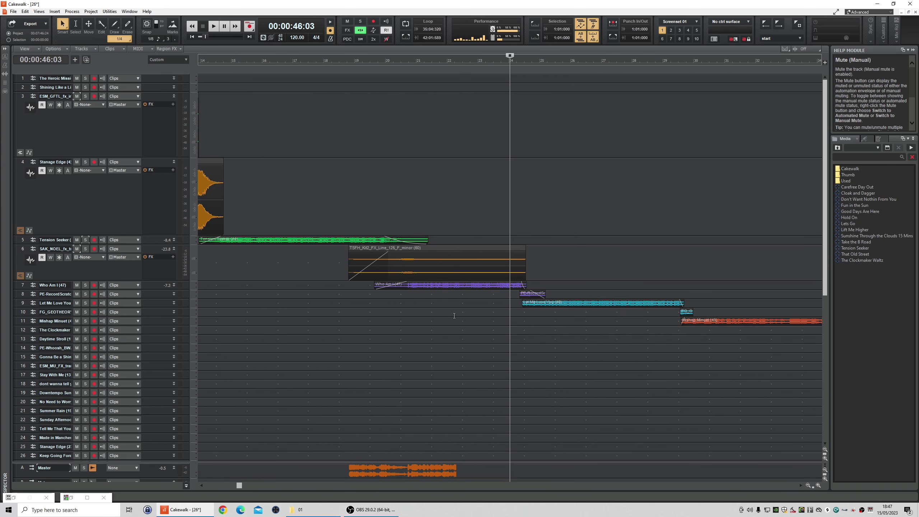
left_click_drag(176, 303, 165, 380)
key("space")
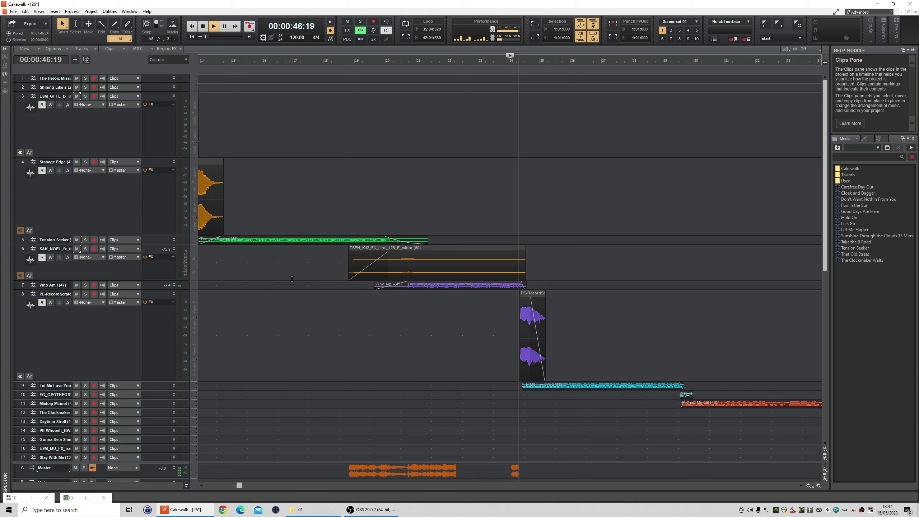
key("space")
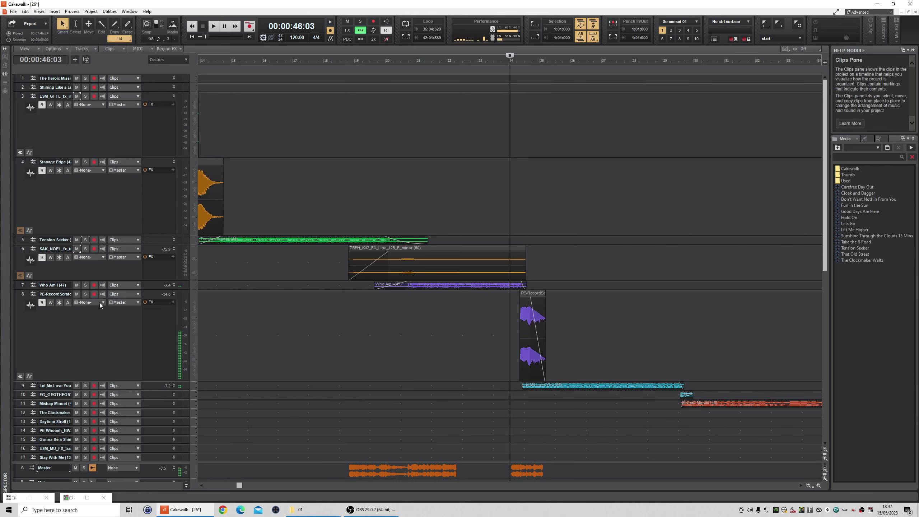
Solo the record-scratch effect on track 8 and play it alone from 00:00:46:03.
left_click(77, 294)
left_click(77, 294)
left_click(85, 294)
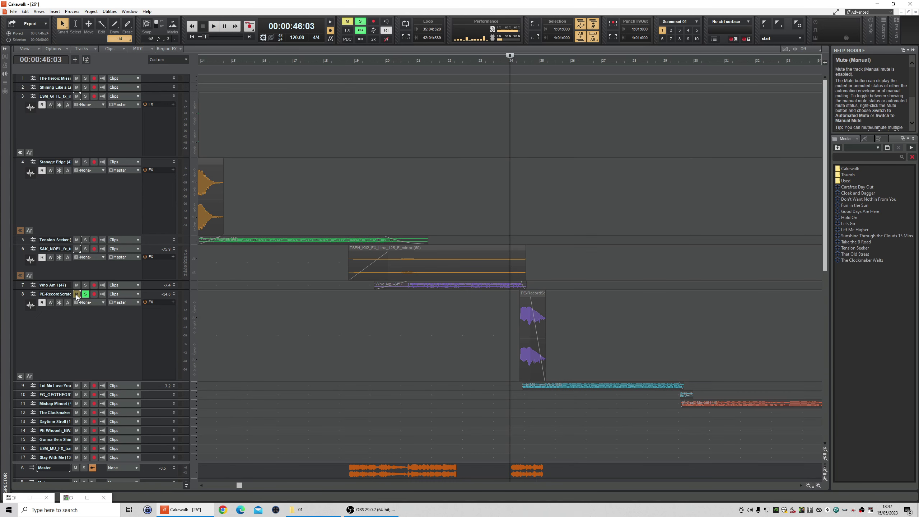
key("space")
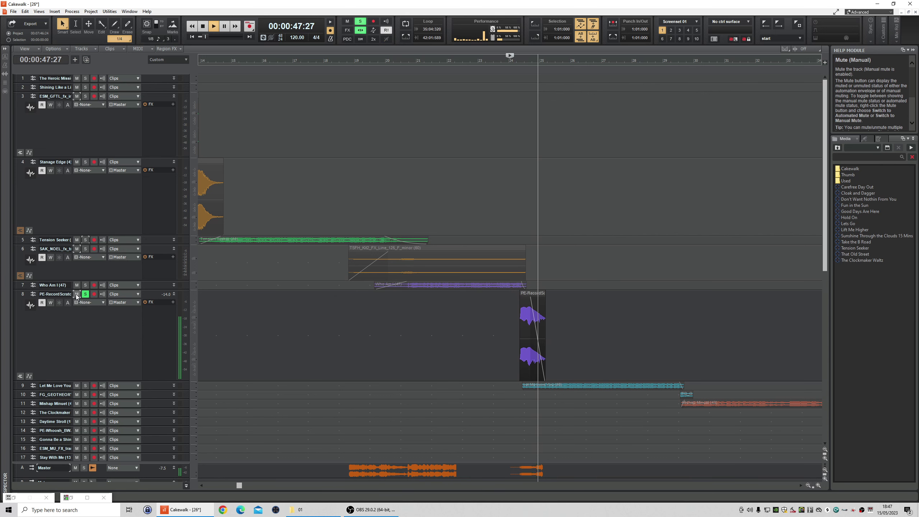
key("space")
Clear track 8's solo and compare the transition with the record scratch muted and unmuted.
left_click(77, 294)
left_click(86, 294)
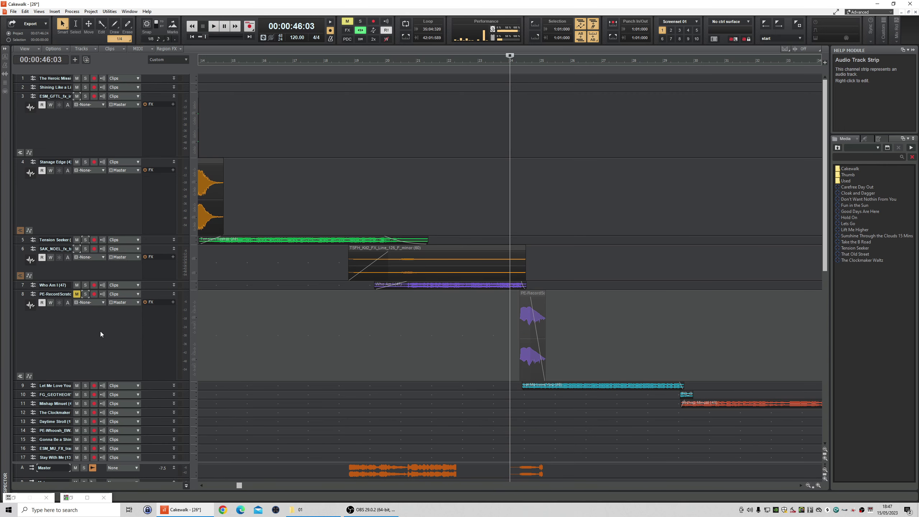
key("space")
key("space")
key("space")
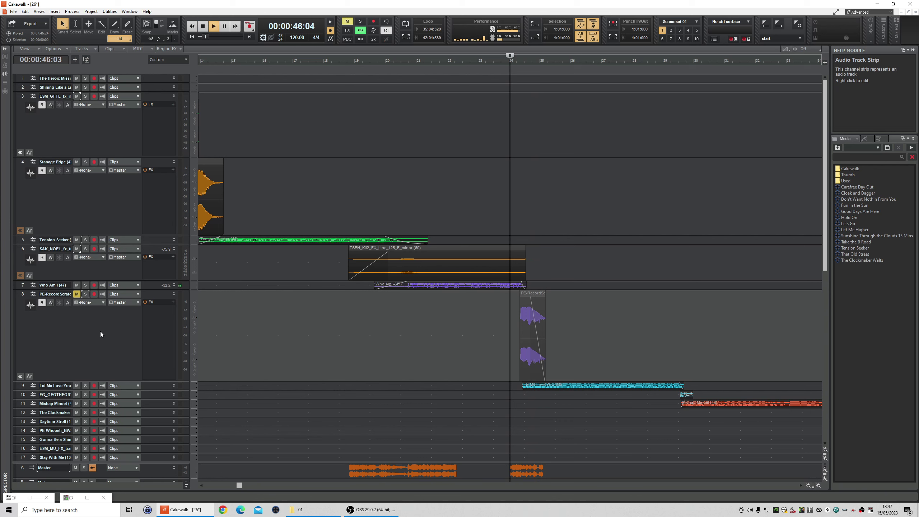
key("space")
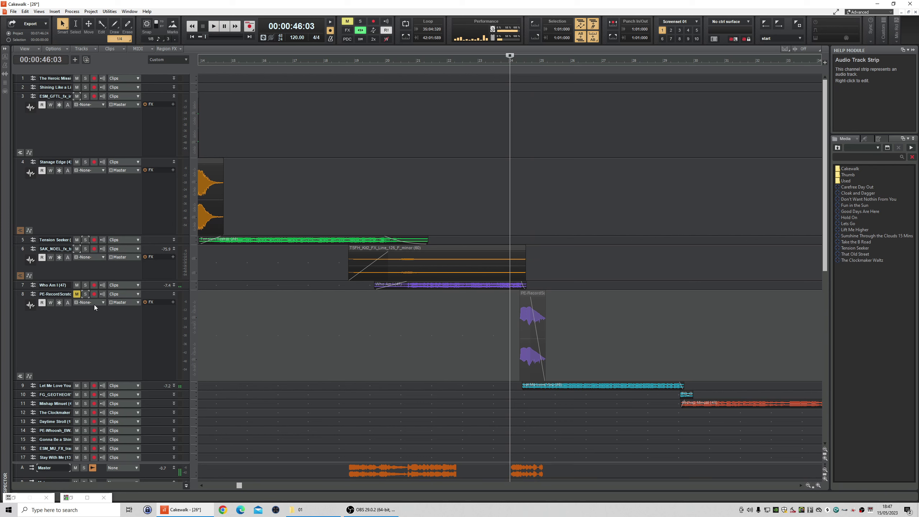
left_click(77, 294)
key("space")
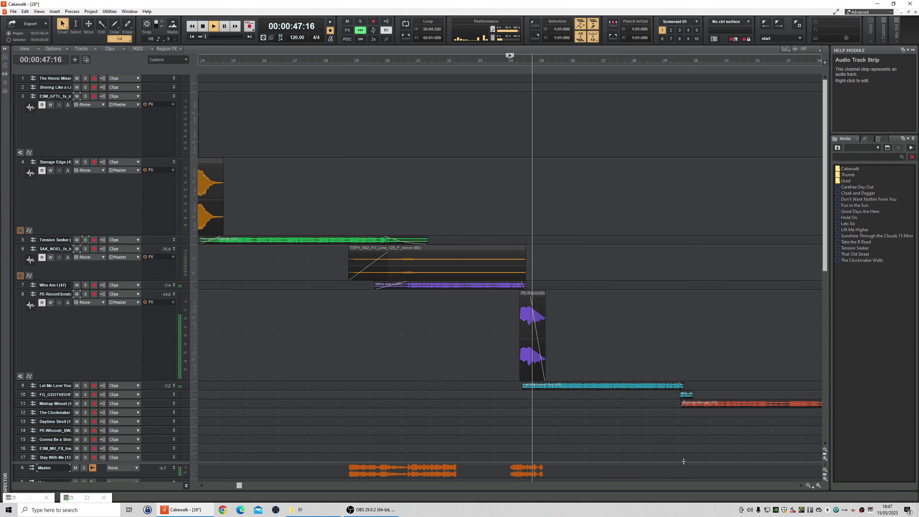
key("space")
Play the transition into Mishap Minuet from 00:00:56:21, first with track 10's effect audible and again with it muted.
left_click(673, 62)
key("space")
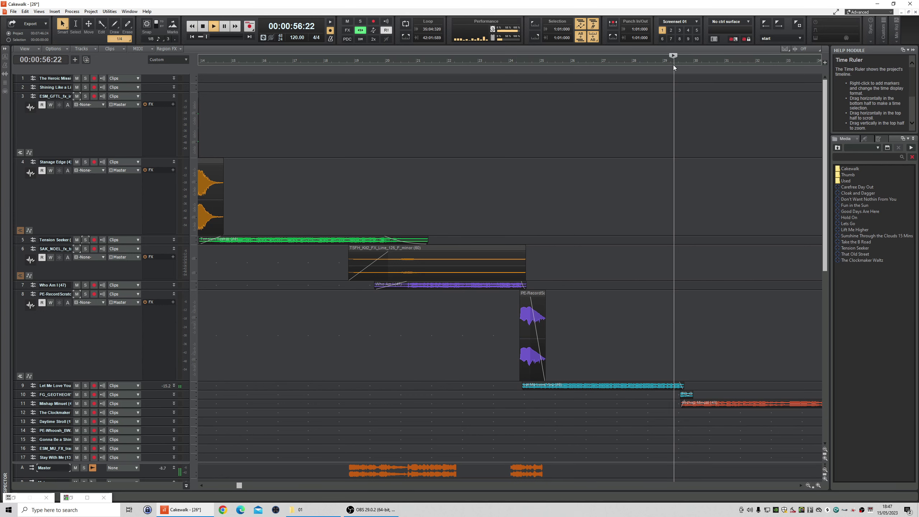
left_click(808, 486)
key("space")
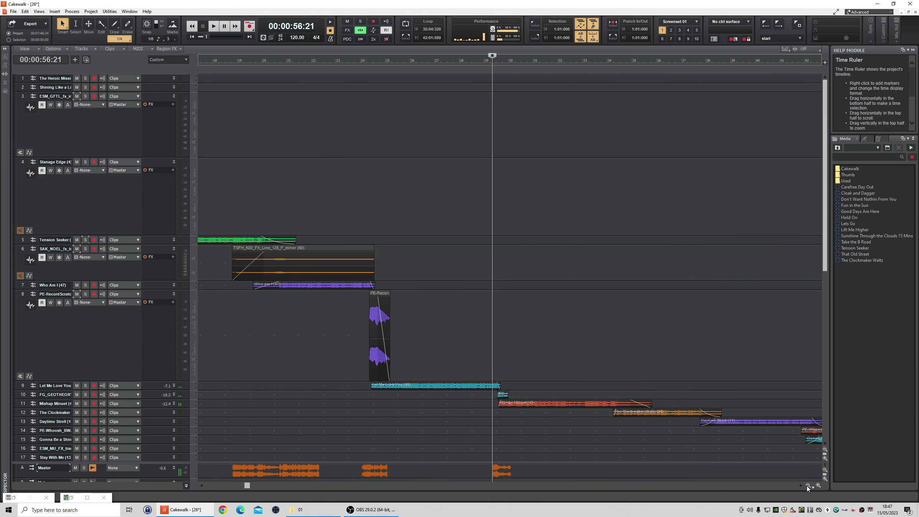
left_click(77, 394)
key("space")
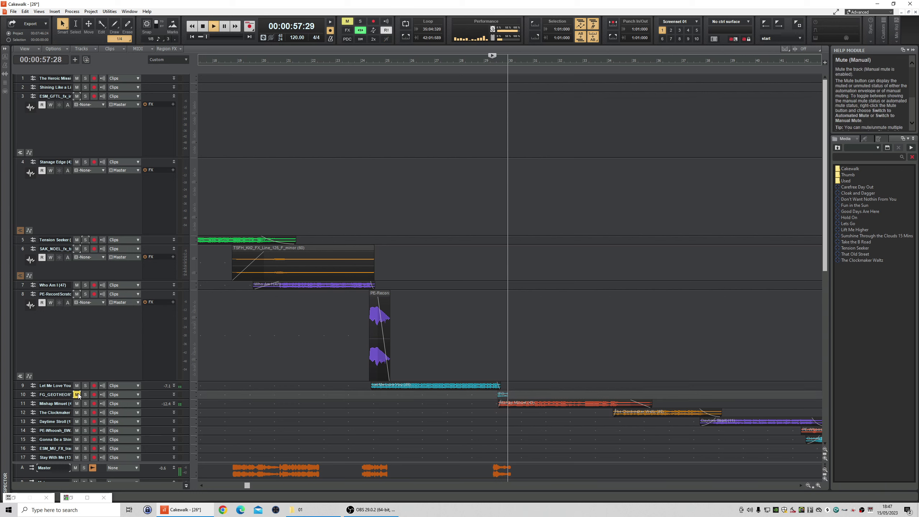
key("space")
Unmute track 10, play its effect soloed, and clear the solo to hear it in the full transition.
left_click(78, 395)
left_click(85, 395)
key("space")
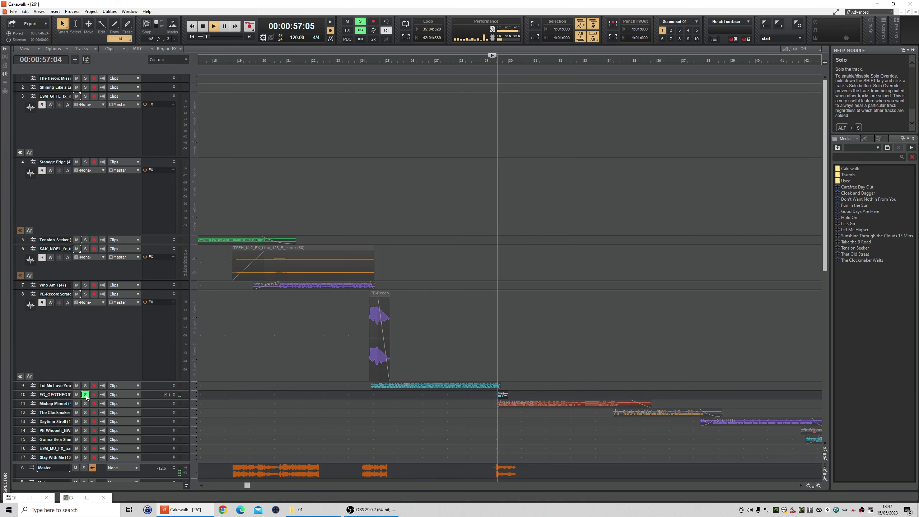
key("space")
left_click(85, 394)
key("space")
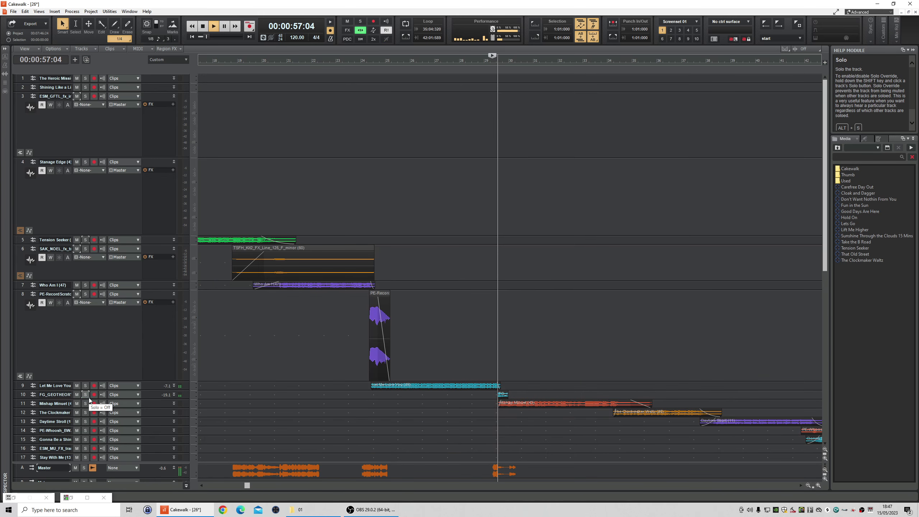
key("space")
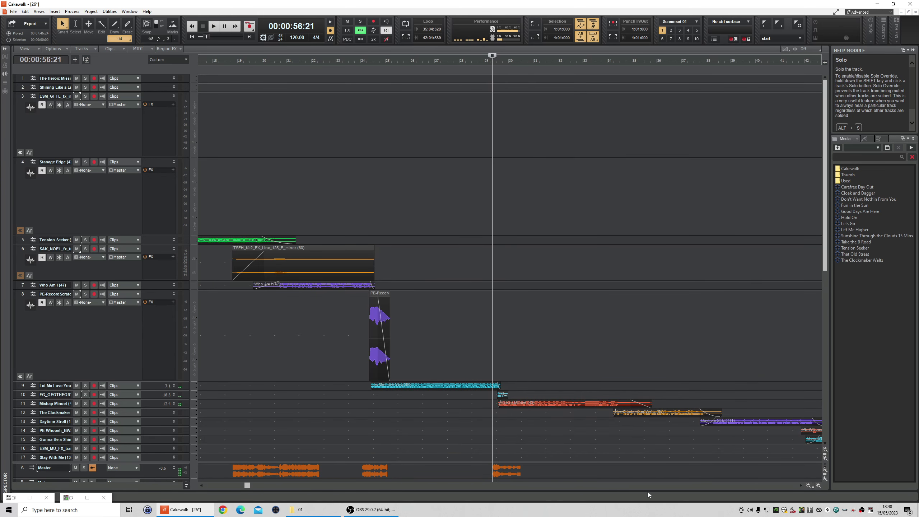
left_click(809, 486)
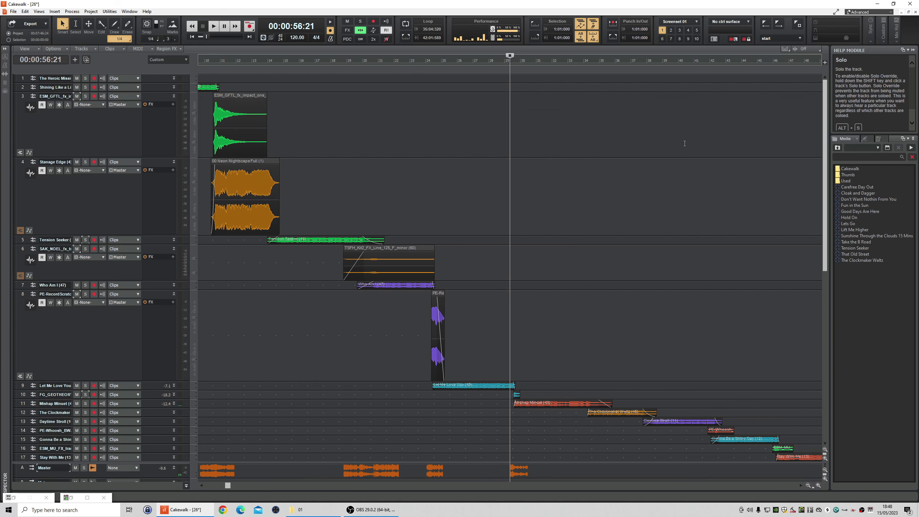
Play the transition from Daytime Stroll on track 13 into track 15 from 00:01:21:07.
key("space")
left_click(704, 63)
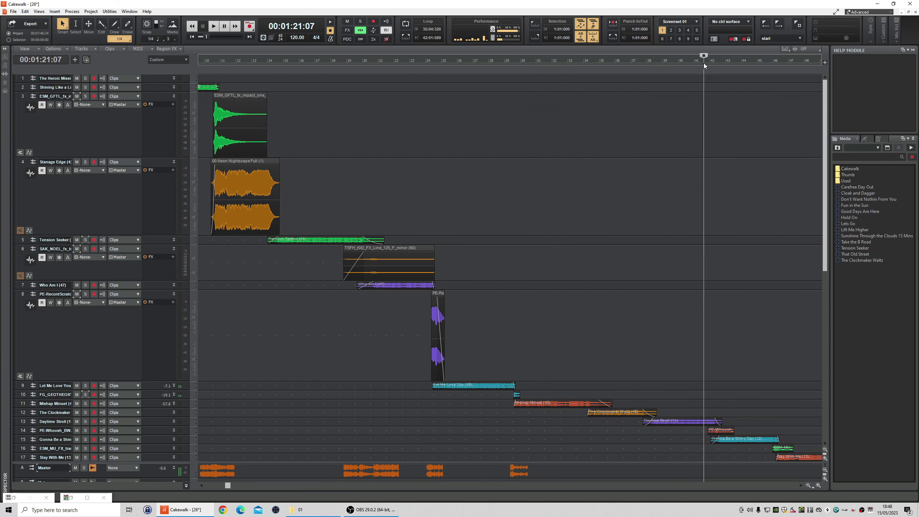
left_click(809, 486)
left_click(808, 486)
key("space")
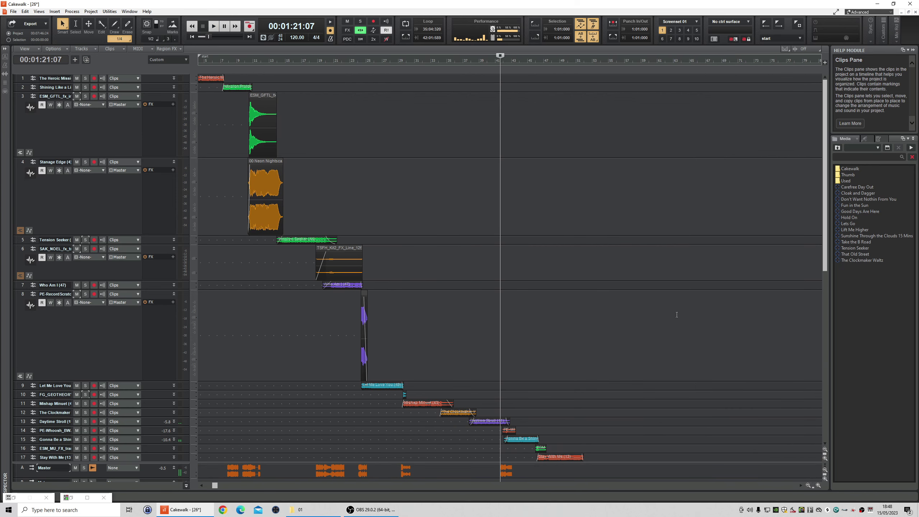
Collapse the track heights and zoom the timeline out until the clips of all 43 tracks are in view.
key("ctrl+Down")
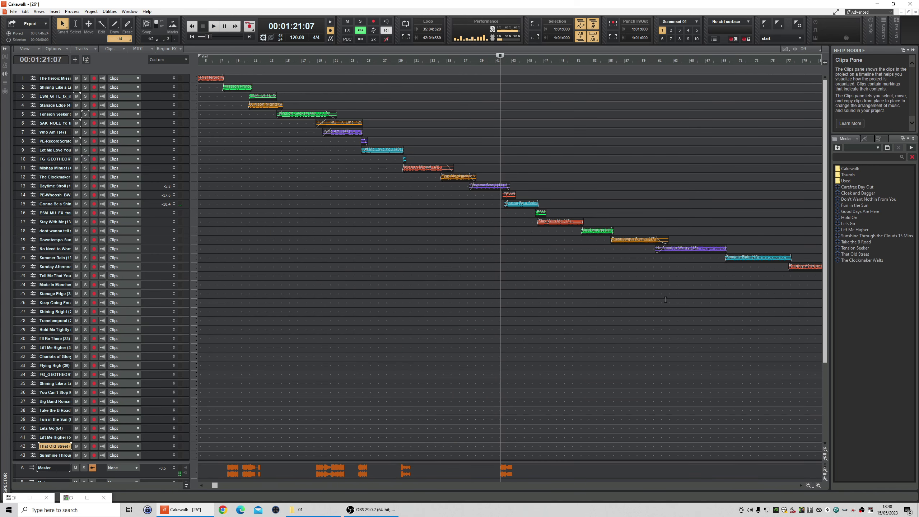
left_click(809, 486)
left_click(808, 486)
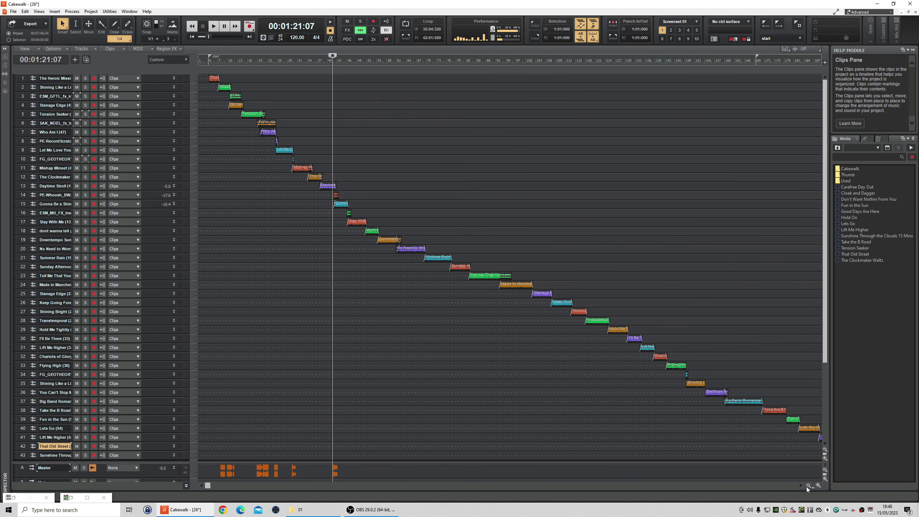
left_click(808, 486)
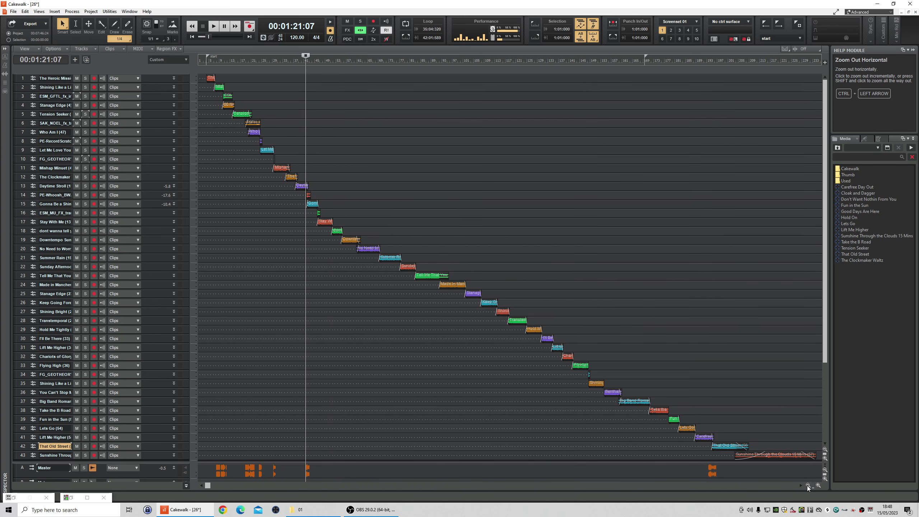
left_click(808, 486)
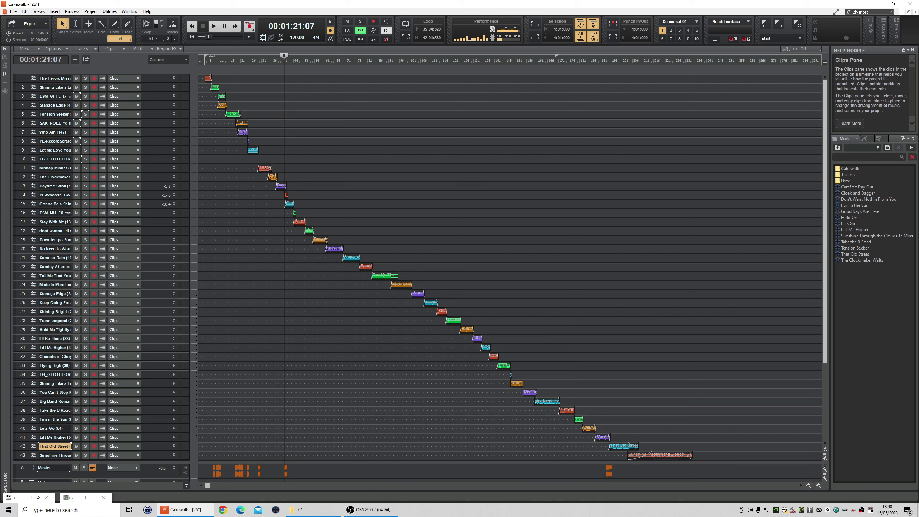
Bring up the Console with the Ozone window, show the channel strips of all 43 tracks, and move Ozone aside.
left_click(89, 498)
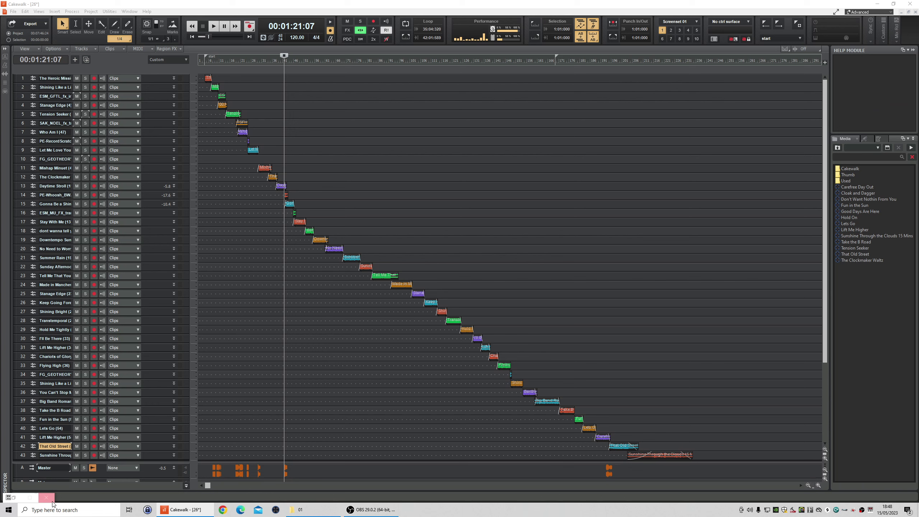
left_click(13, 500)
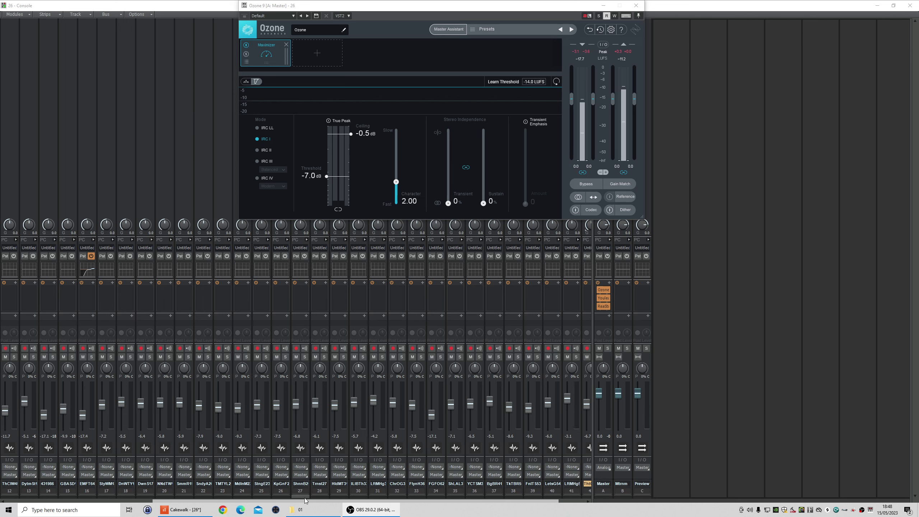
left_click_drag(288, 502, 1, 494)
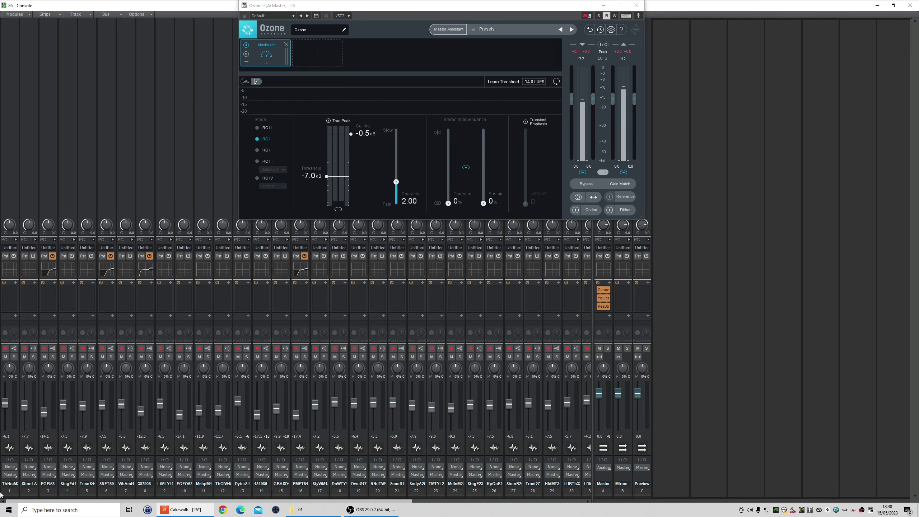
left_click_drag(593, 368, 840, 366)
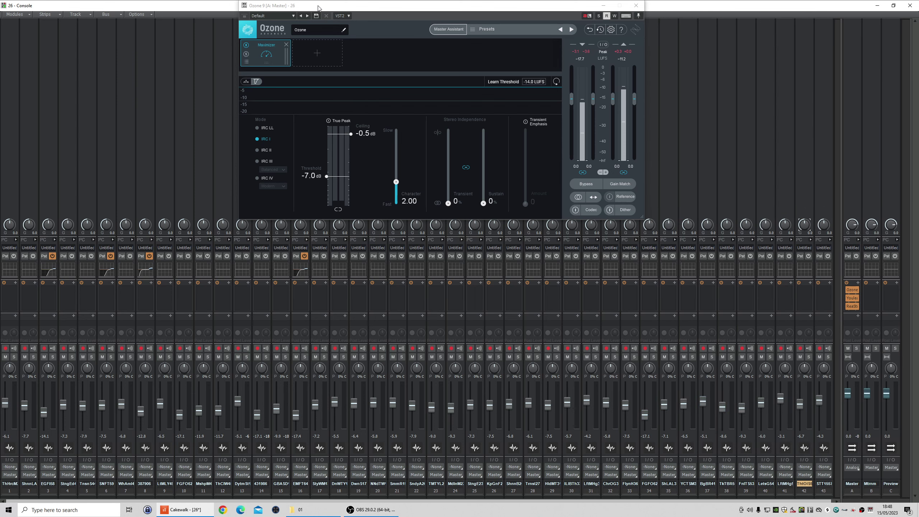
left_click_drag(319, 7, 200, 3)
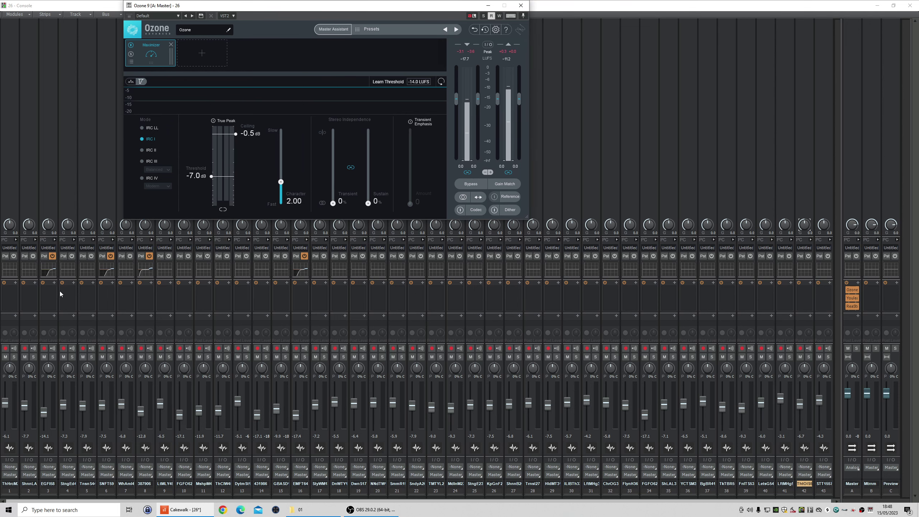
Expand track 3's ProChannel and compare its soloed impact effect with the ProChannel on and off from 00:00:16:28.
left_click(54, 240)
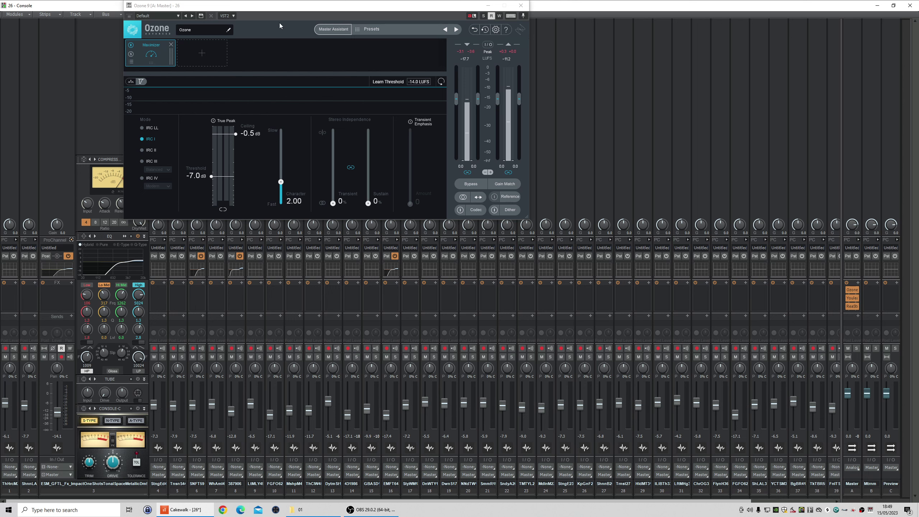
left_click_drag(234, 10, 269, 10)
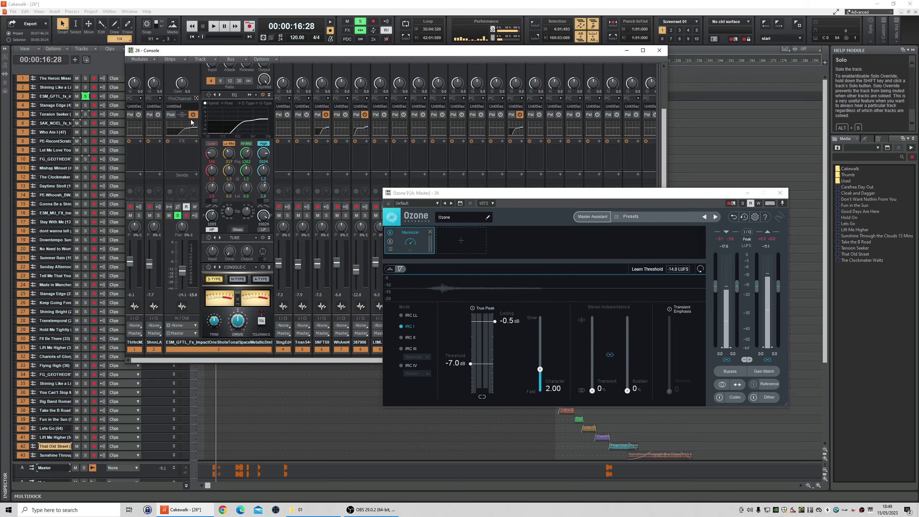
key("space")
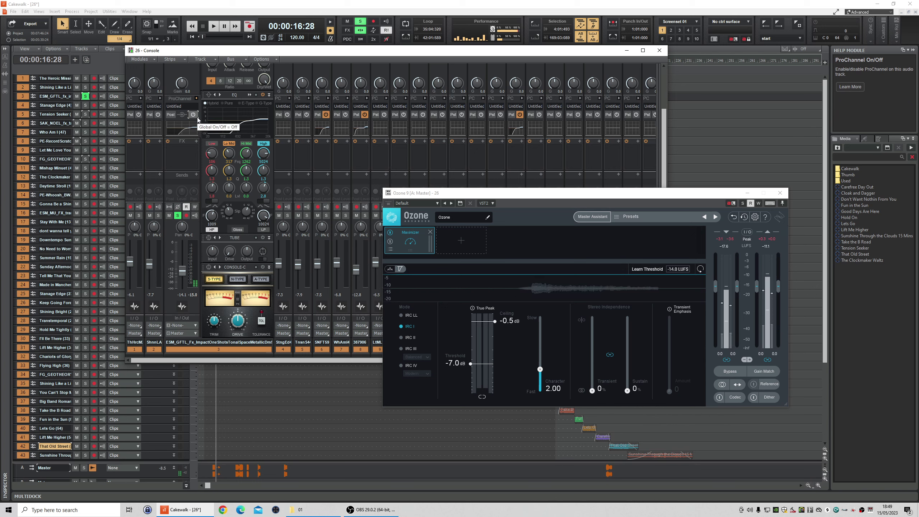
key("space")
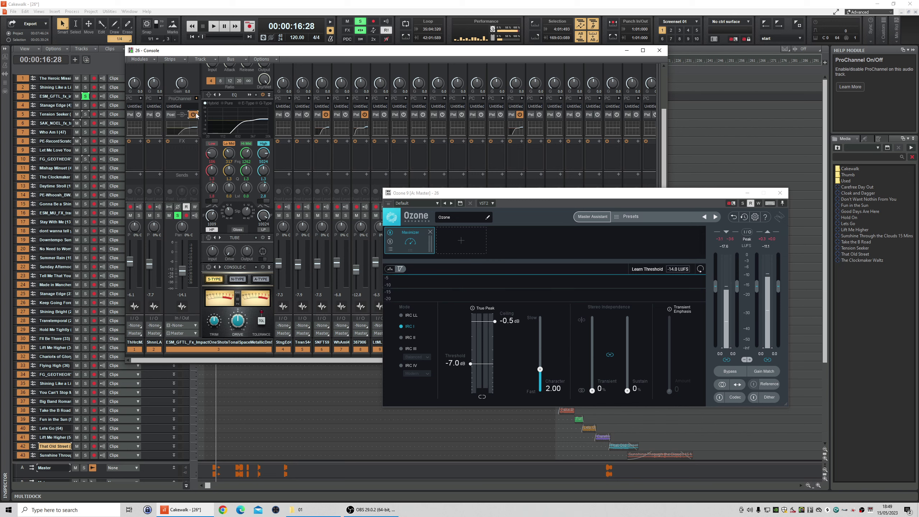
key("space")
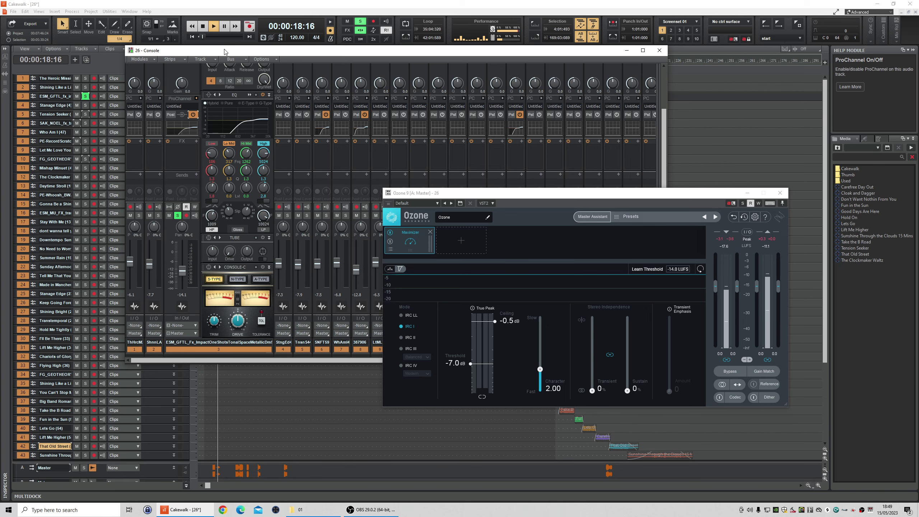
key("space")
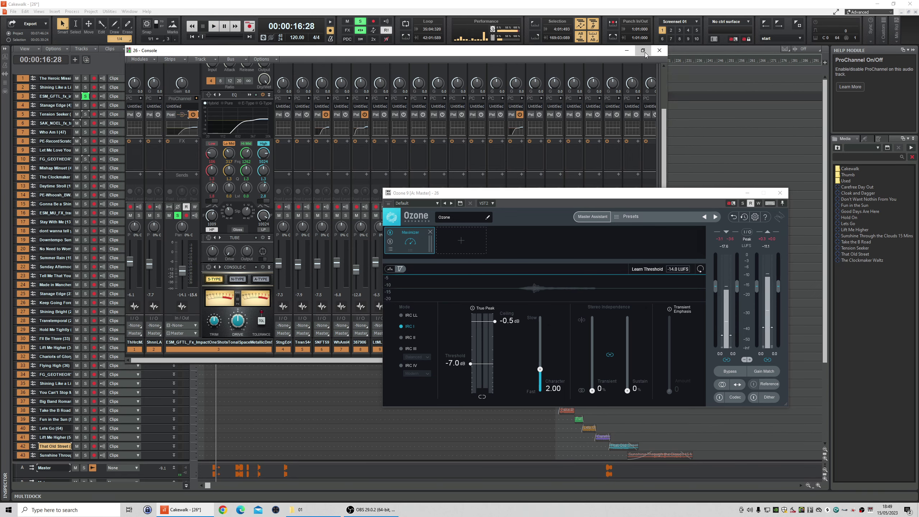
Maximize the Console, place Ozone over its empty upper area, and collapse track 3's expanded channel strip.
left_click(646, 53)
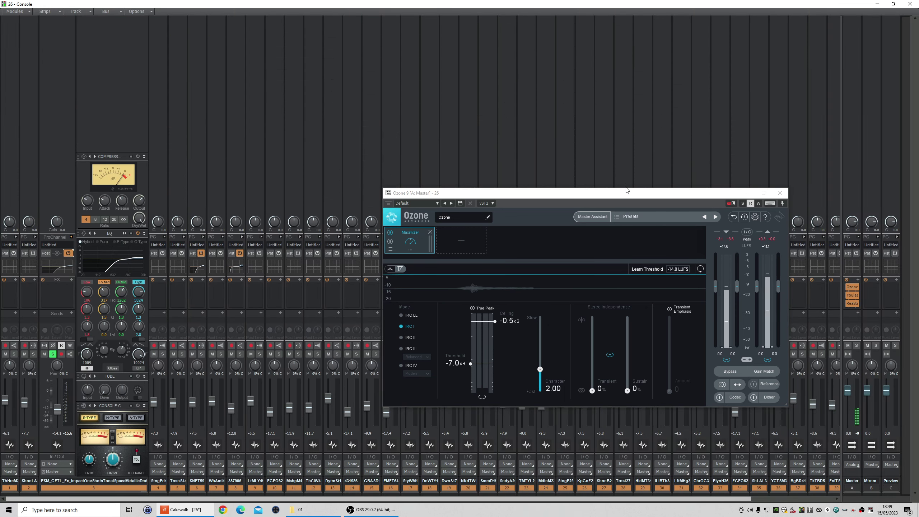
left_click_drag(626, 196, 463, 9)
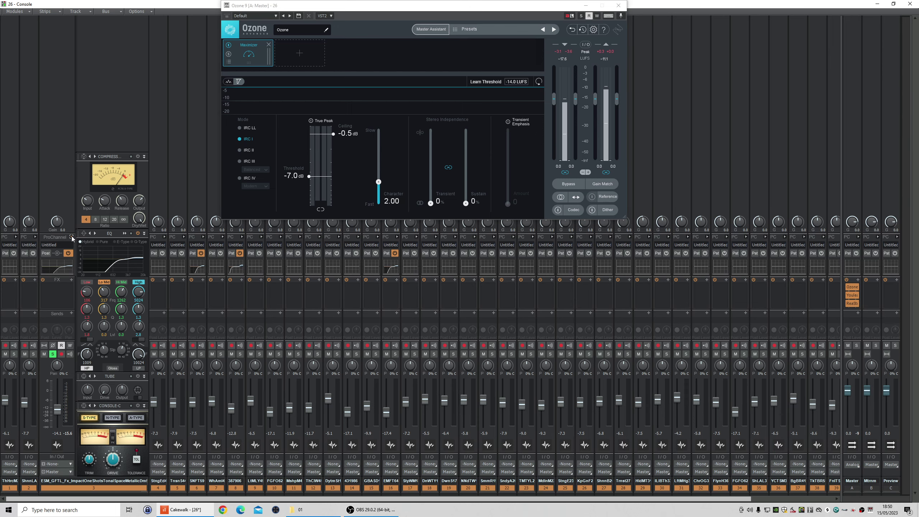
left_click(71, 237)
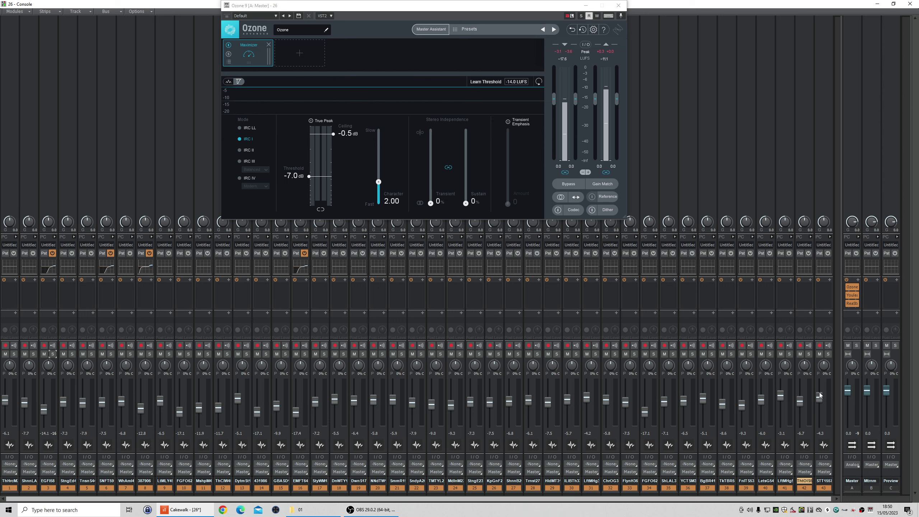
Play the mix with Ozone 9 bypassed on the Master bus, then expand the Master strip and re-enable Ozone 9.
left_click(848, 287)
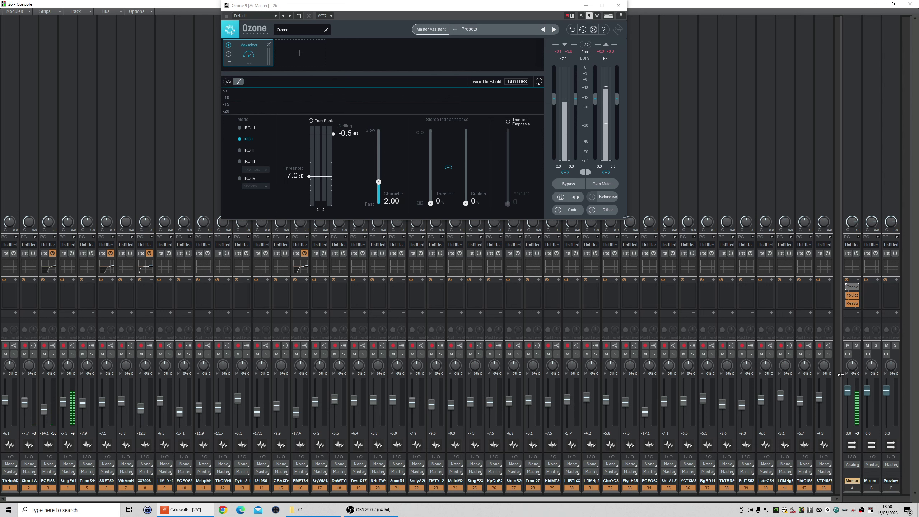
left_click_drag(840, 374, 584, 374)
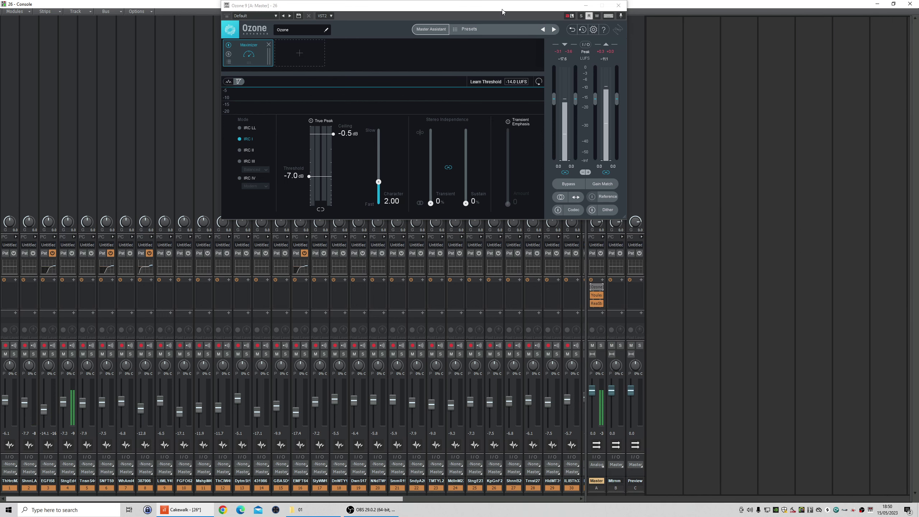
left_click_drag(502, 12, 373, 12)
left_click(604, 237)
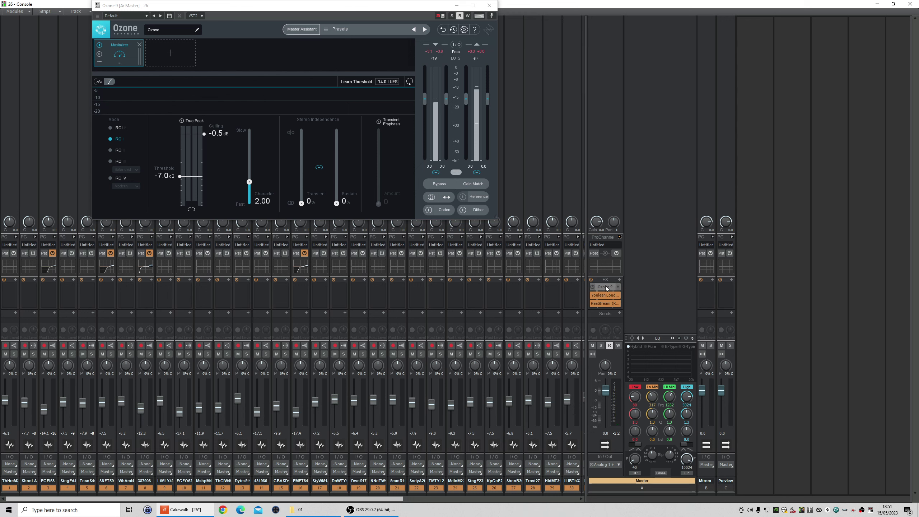
left_click(593, 287)
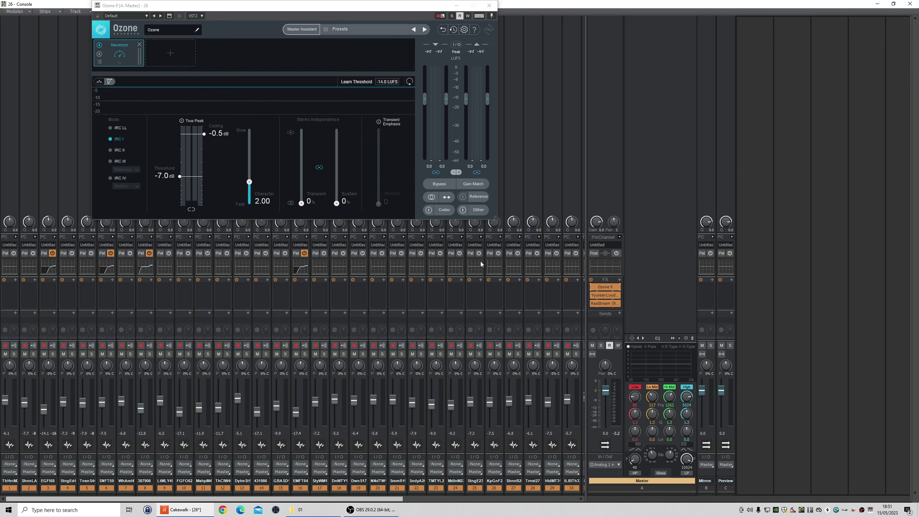
Reposition the Ozone window over the Console and play the mix to watch the Maximizer and LUFS meters.
left_click_drag(294, 8, 323, 114)
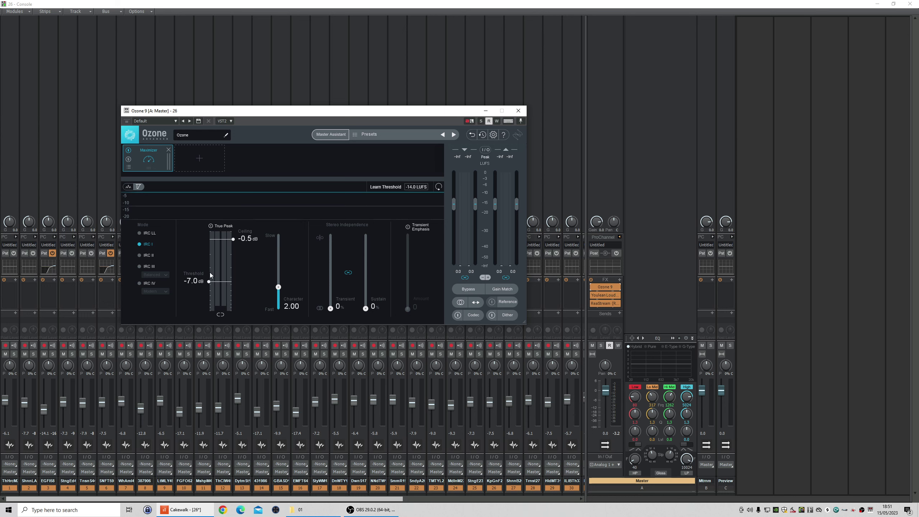
left_click_drag(257, 115, 236, 49)
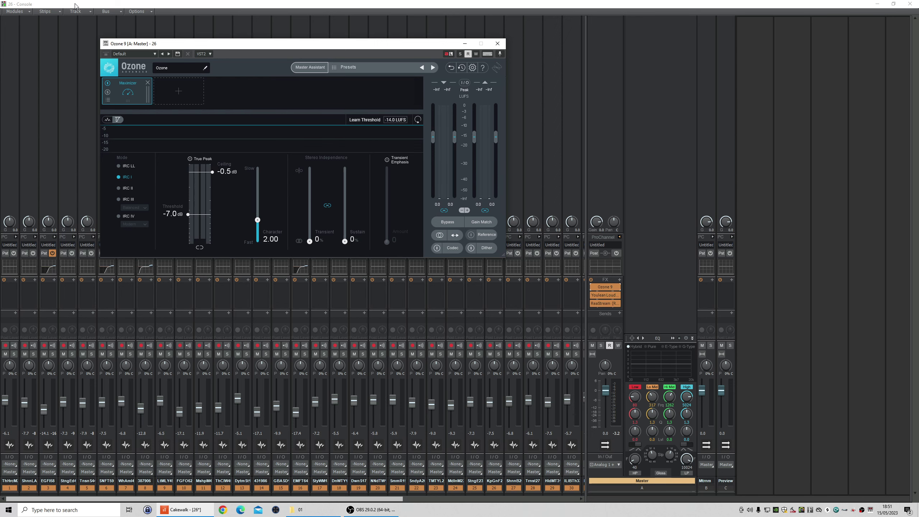
left_click_drag(75, 5, 75, 6)
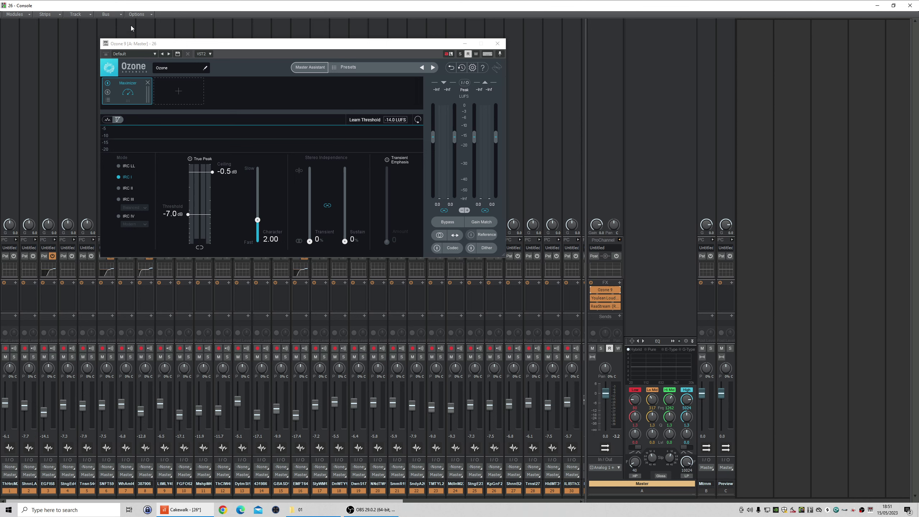
key("space")
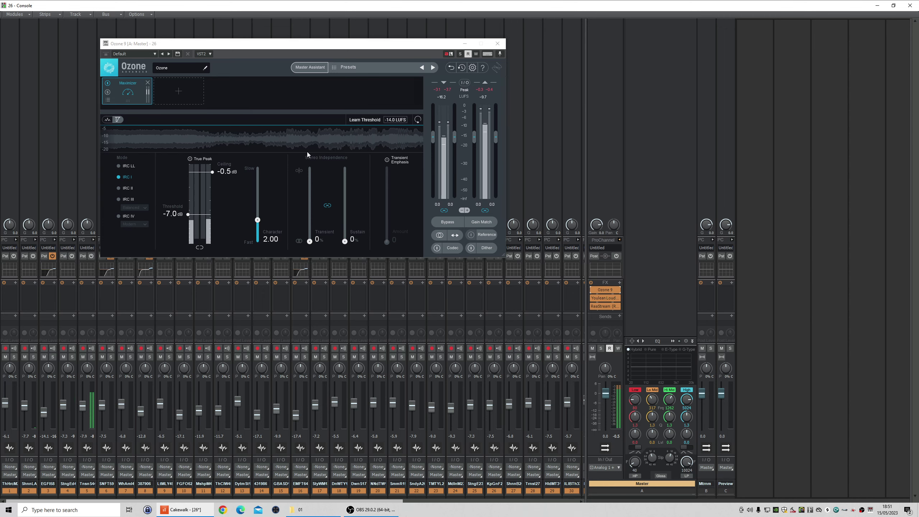
Clear the Console away from the track view and keep the Ozone window beside the clips.
double_click(299, 5)
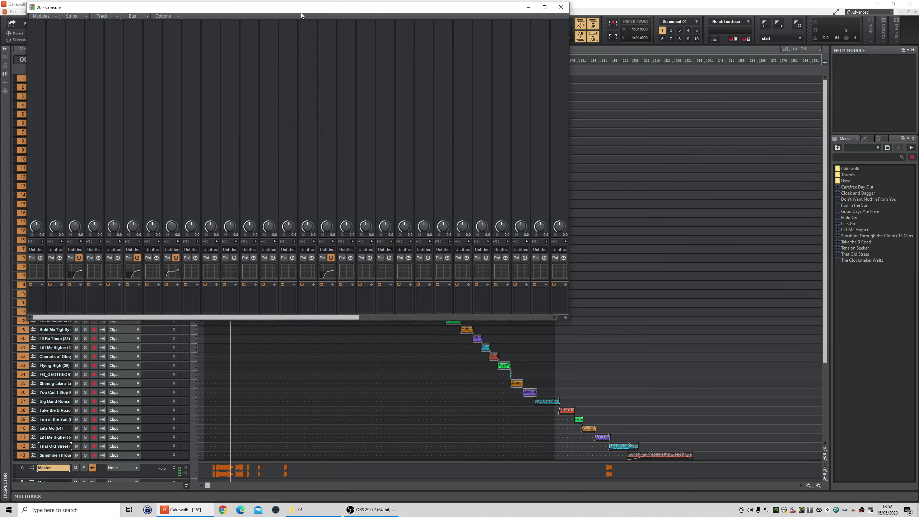
left_click_drag(301, 13, 706, 95)
left_click(610, 34)
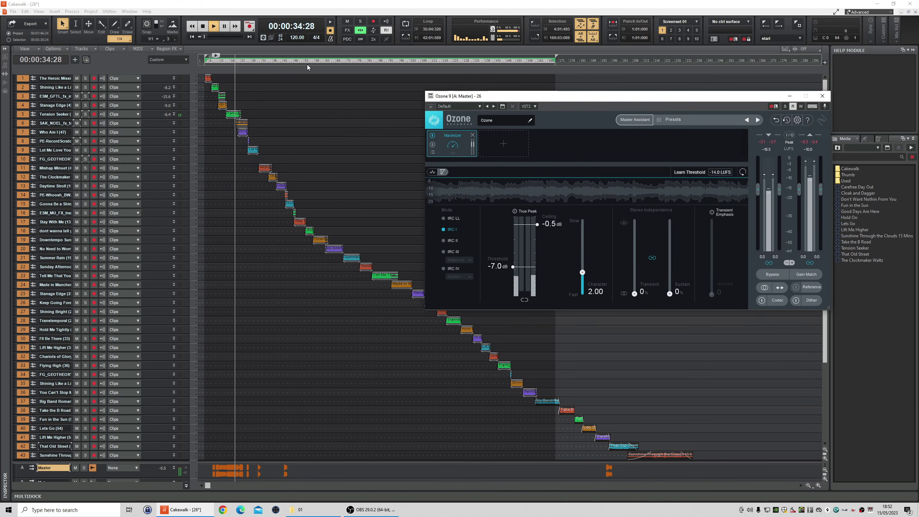
Spot-check loudness in Ozone by playing the reel from successive points between 00:01:32:17 and about 00:03:39.
left_click(296, 58)
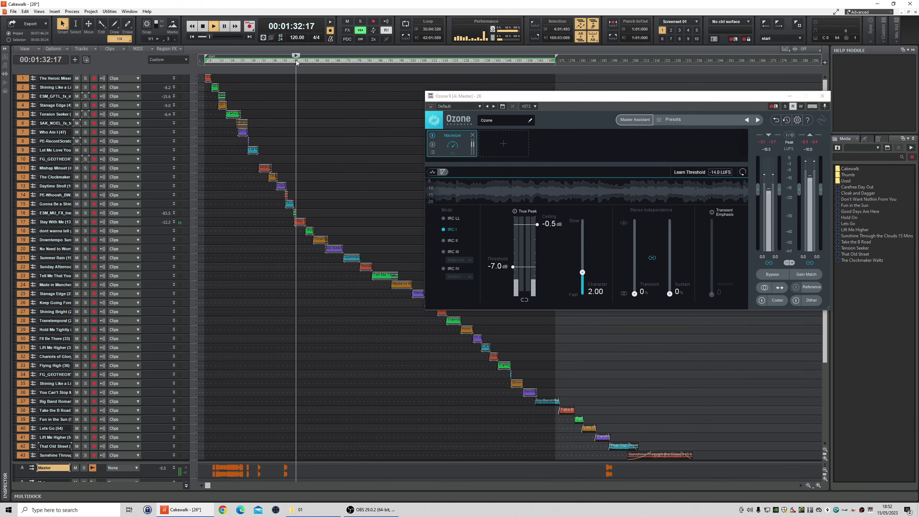
left_click(318, 63)
left_click(325, 63)
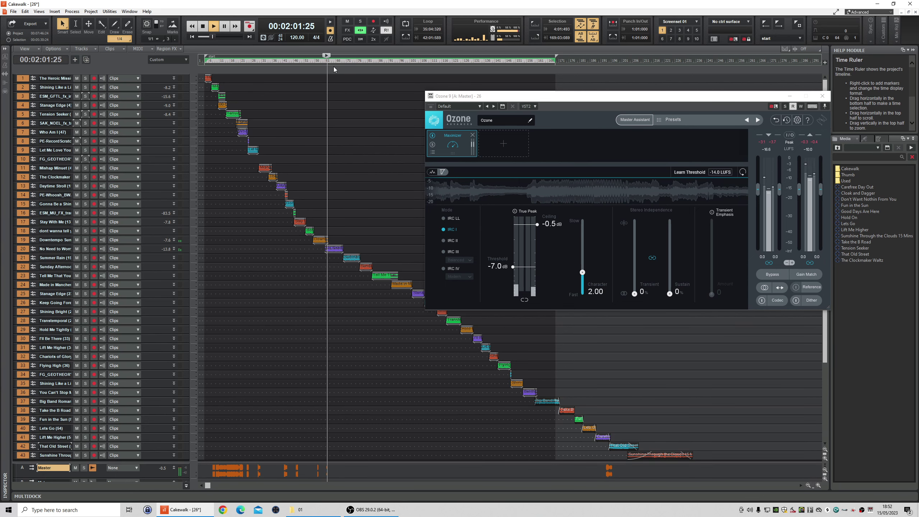
left_click(349, 62)
left_click(365, 65)
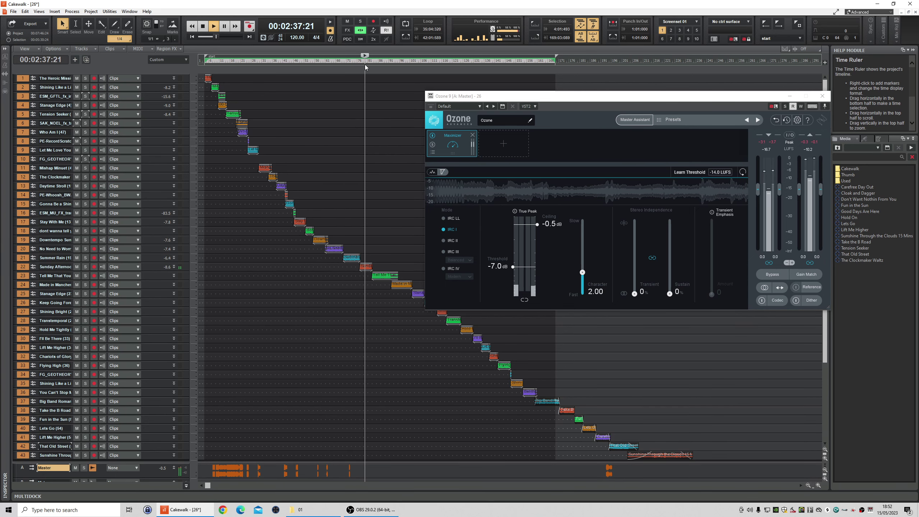
left_click(390, 159)
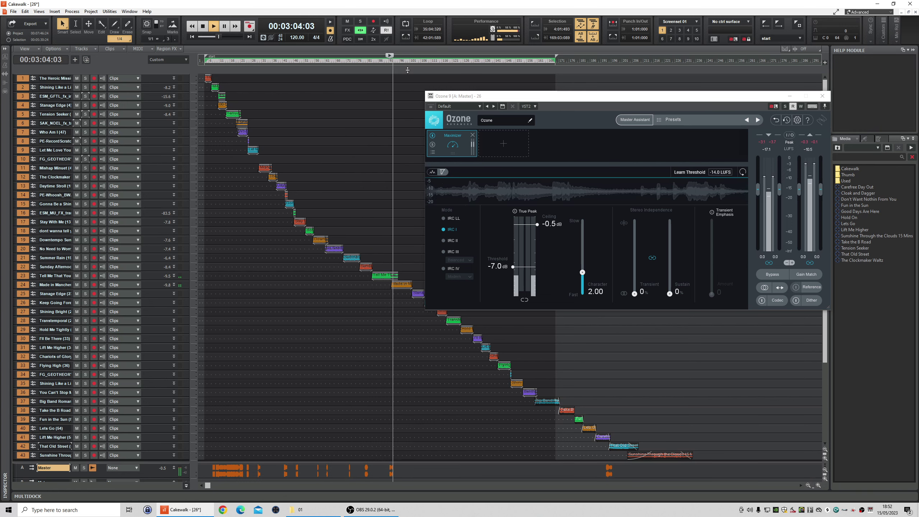
left_click(430, 60)
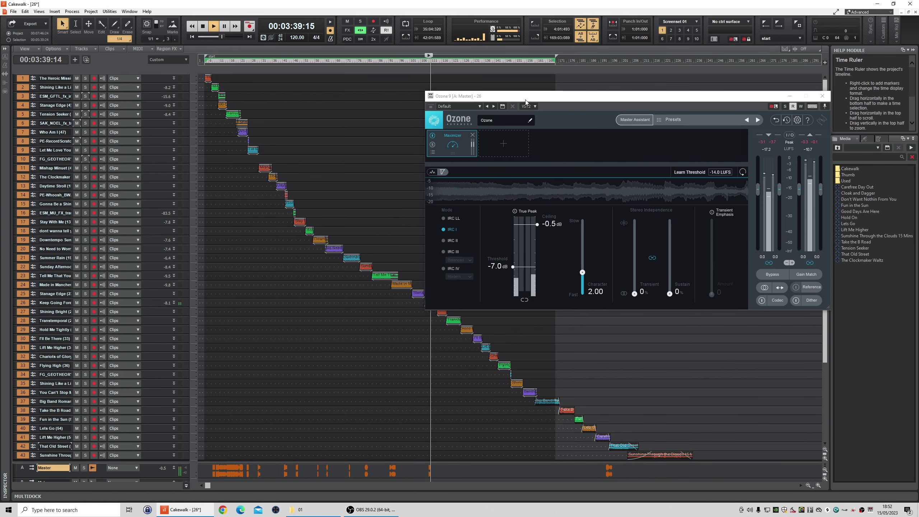
Spot-check loudness in Ozone by playing the reel from points between about 00:04:42 and 00:06:42, moving its window off the ruler, and stop playback.
left_click_drag(526, 102, 281, 63)
left_click(608, 63)
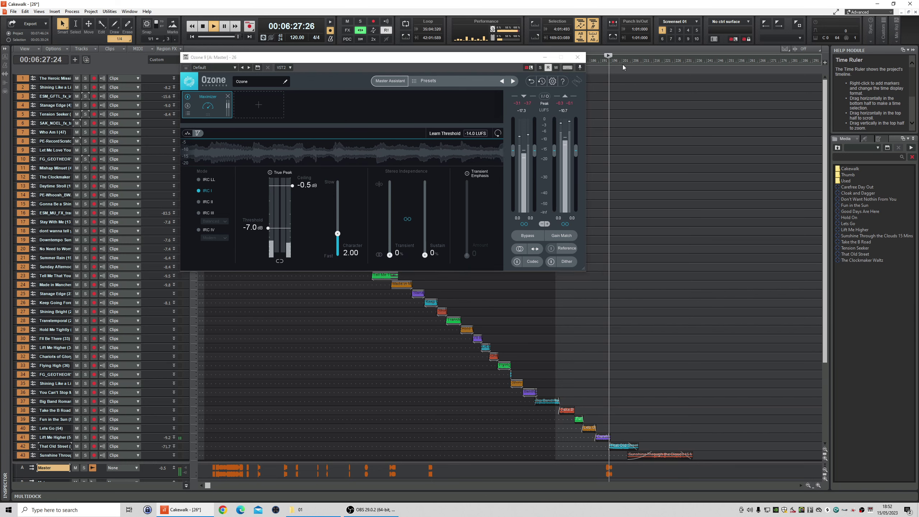
left_click(622, 65)
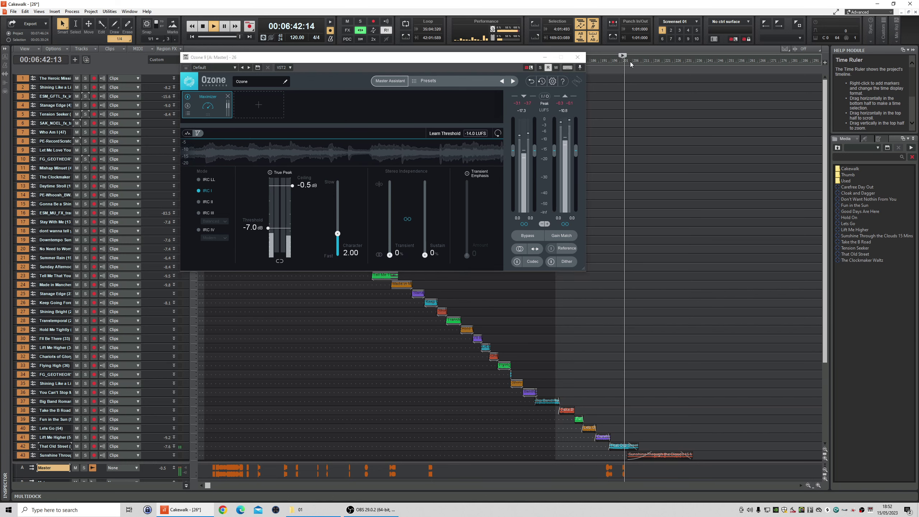
left_click_drag(567, 57, 538, 70)
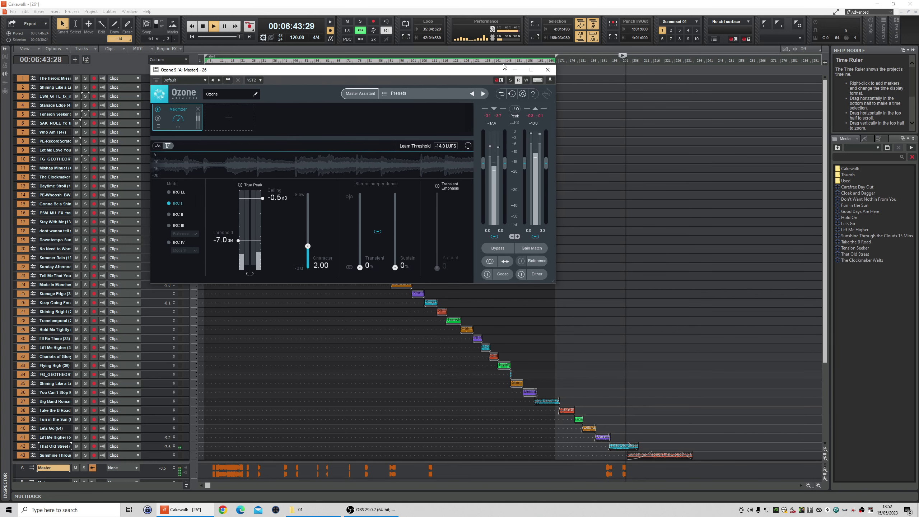
left_click(537, 62)
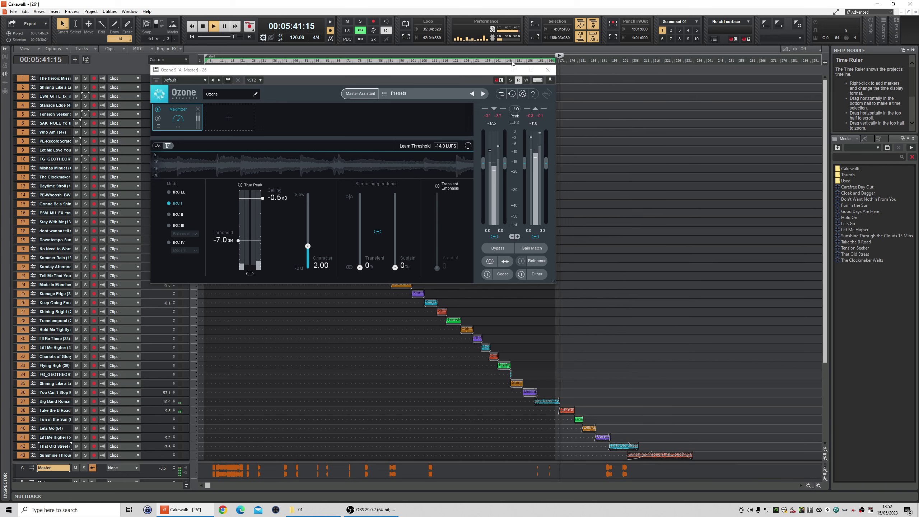
left_click(497, 63)
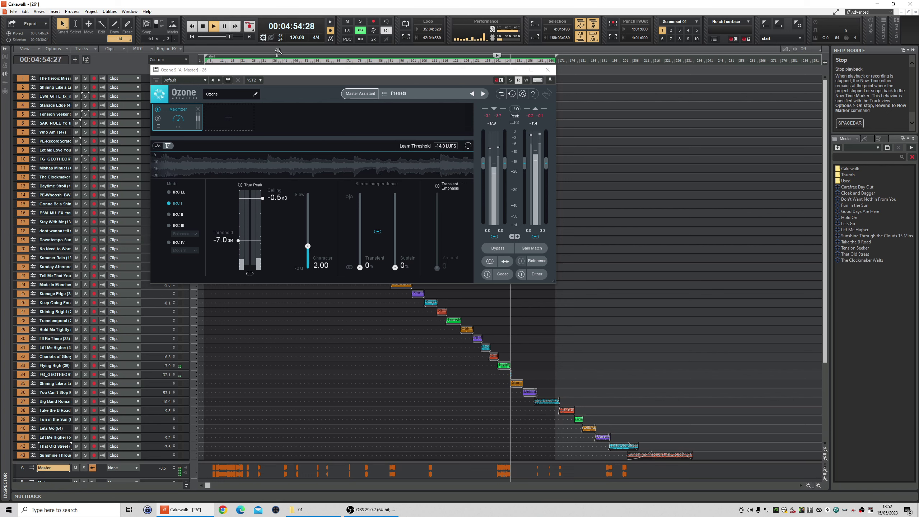
left_click_drag(277, 70, 399, 102)
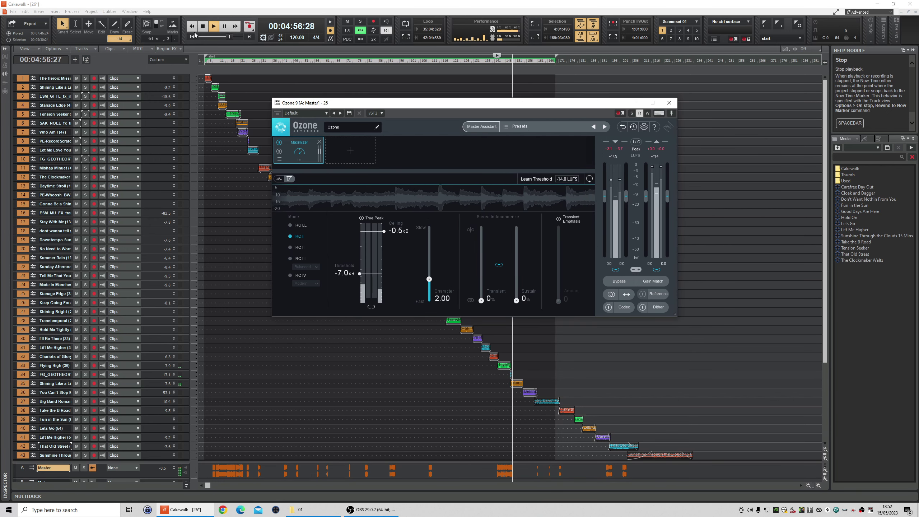
left_click(202, 26)
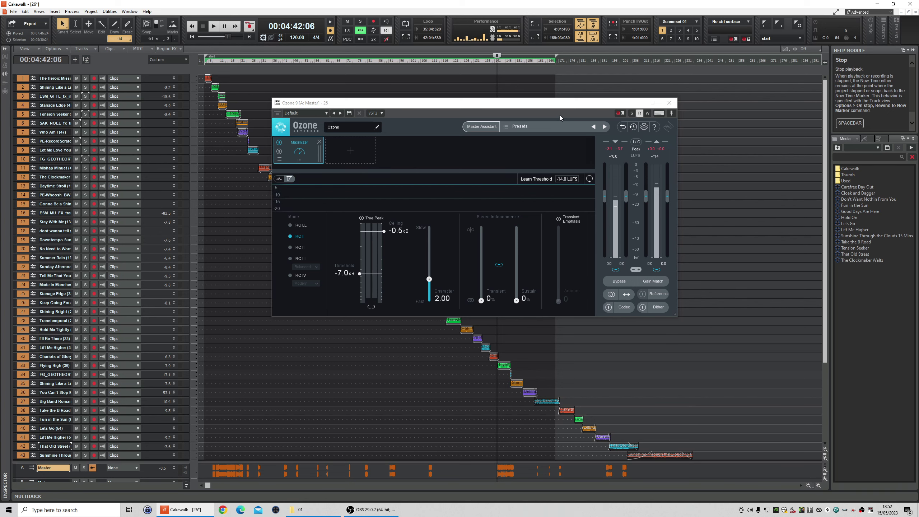
Open the Console view, maximize it, and move the Ozone window clear of the Master bus strip.
left_click_drag(554, 101, 608, 80)
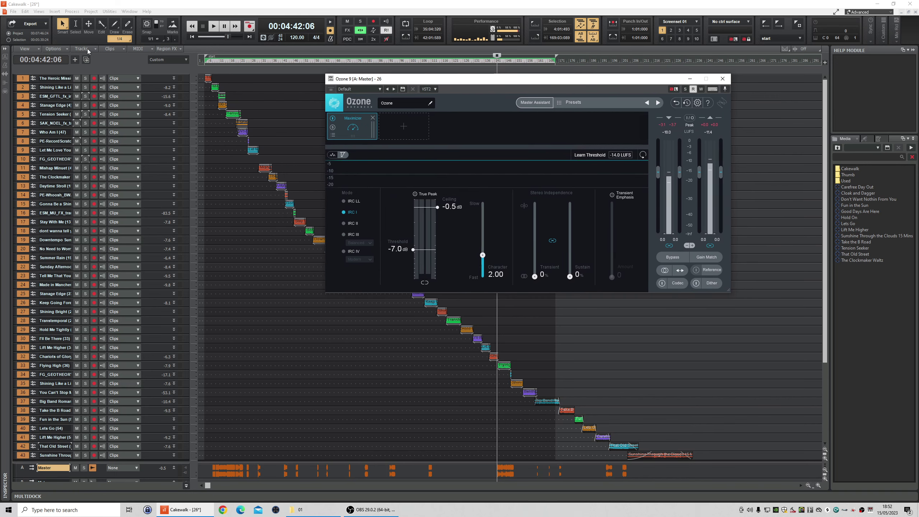
left_click(39, 12)
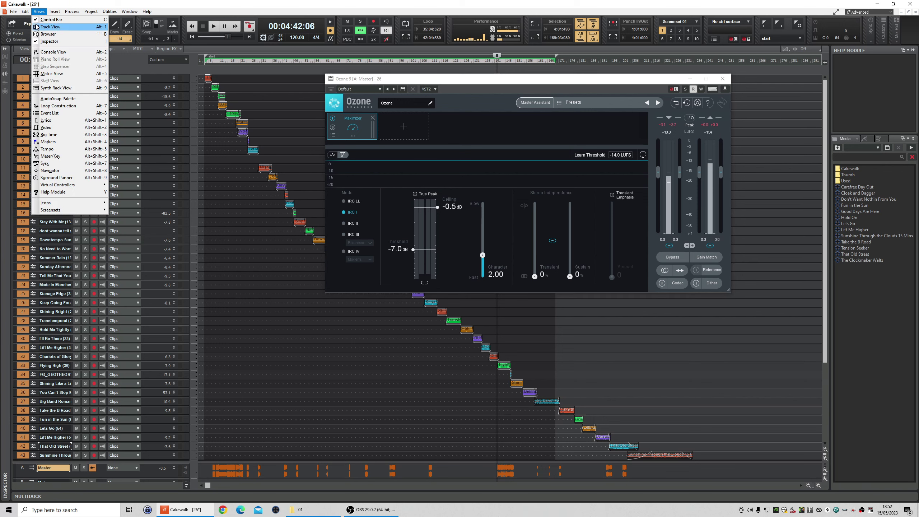
left_click(49, 53)
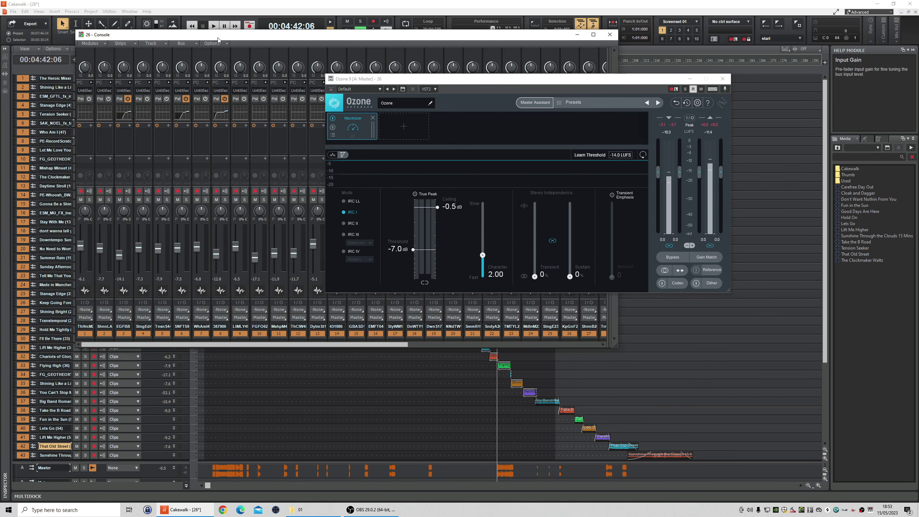
double_click(219, 35)
left_click_drag(455, 82, 239, 7)
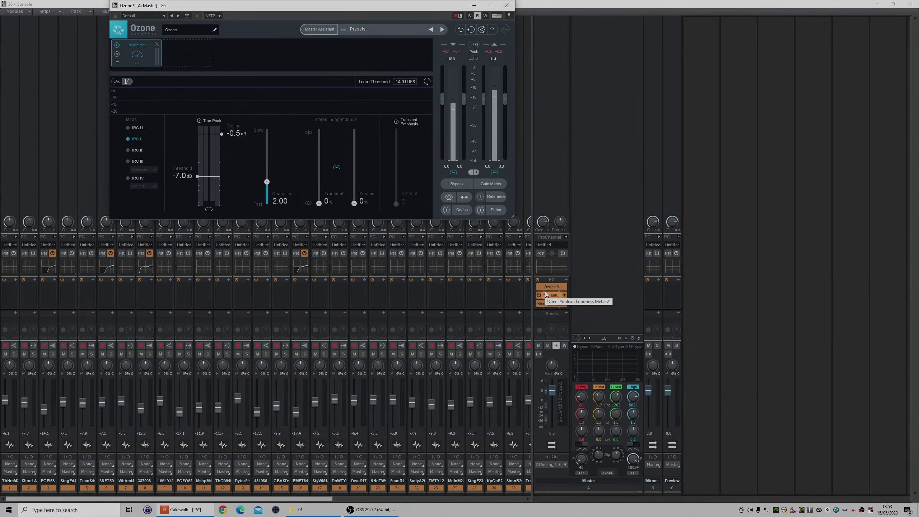
Open Youlean Loudness Meter 2 from the Master bus effects and play the mix to watch its readings, keeping the Master strip uncovered.
double_click(551, 295)
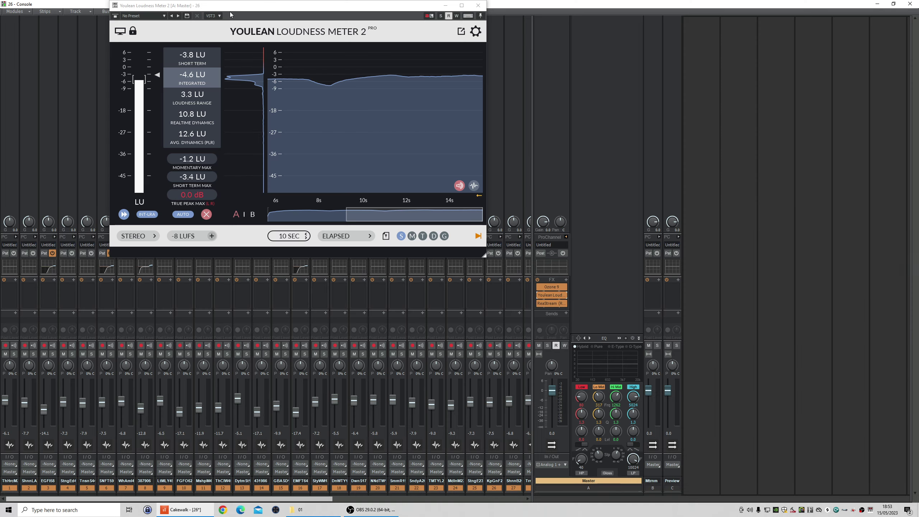
left_click_drag(243, 8, 518, 104)
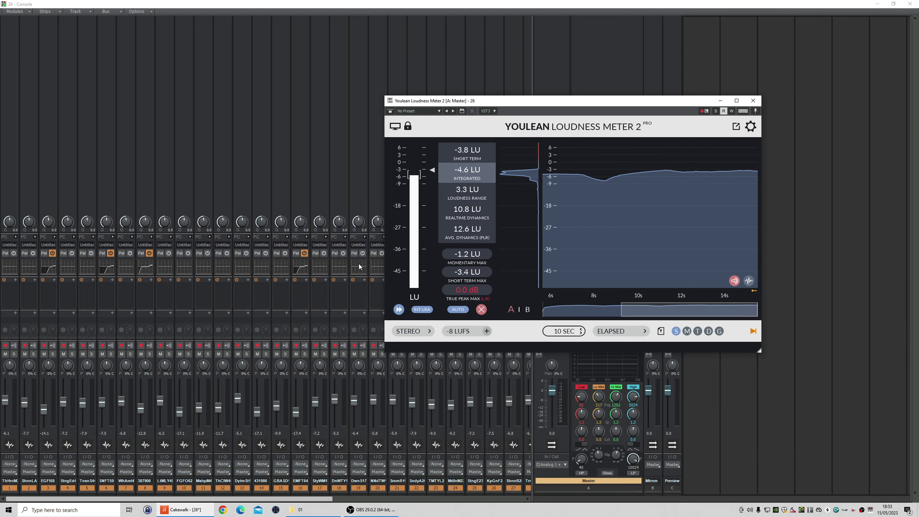
key("space")
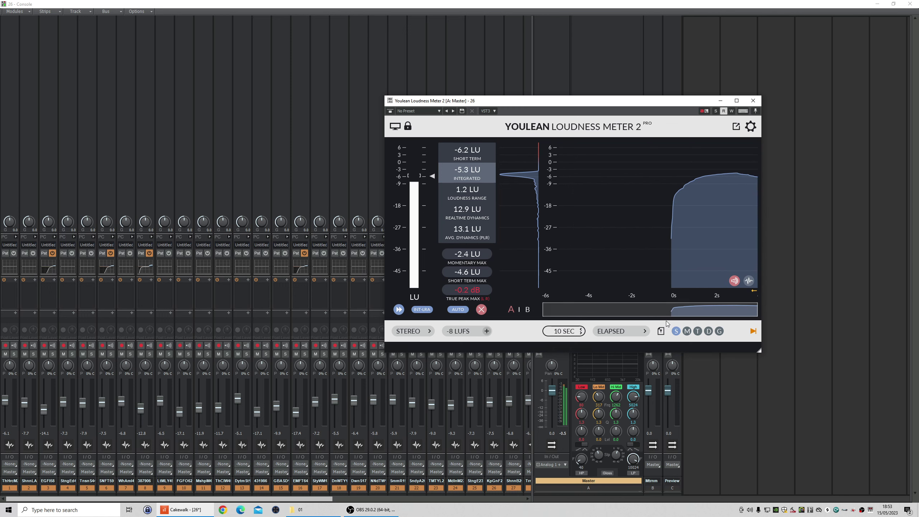
left_click_drag(582, 105, 341, 54)
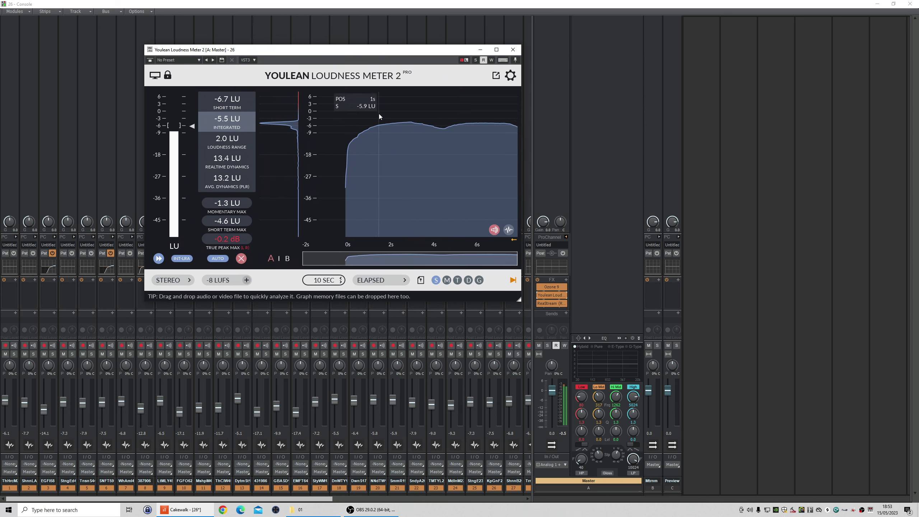